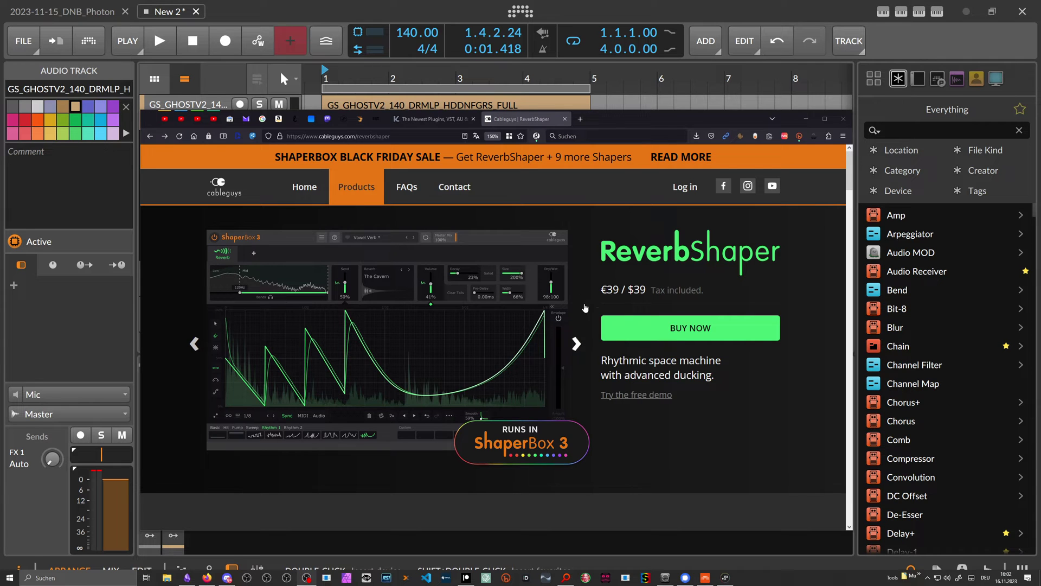
- Browse the ReverbShaper screenshot carousel forward, then back to the Shapers & Tools screenshot
{"action": "left_click", "coordinate": [577, 342]}
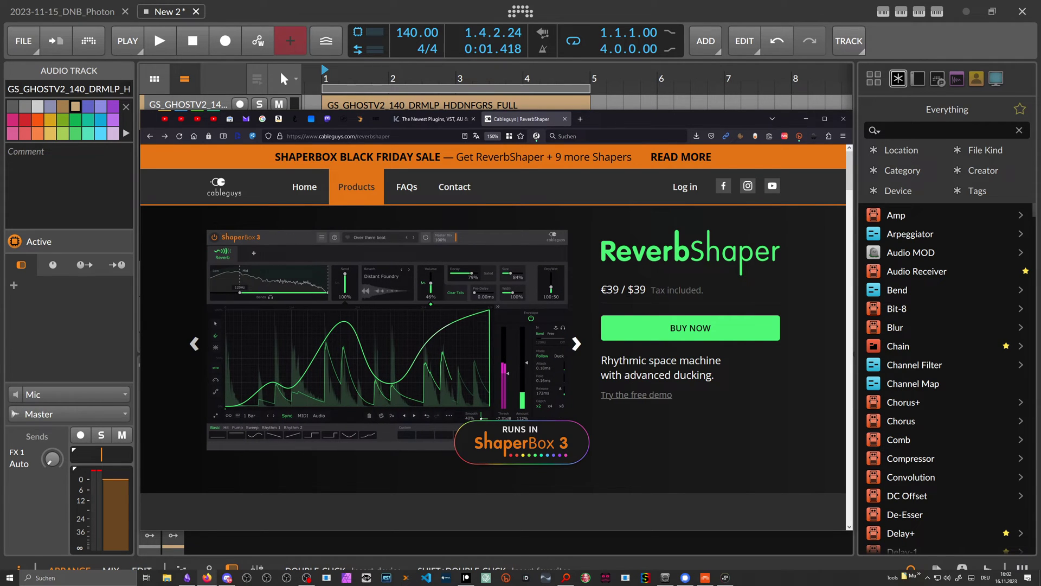
{"action": "left_click", "coordinate": [578, 345]}
{"action": "left_click", "coordinate": [195, 344]}
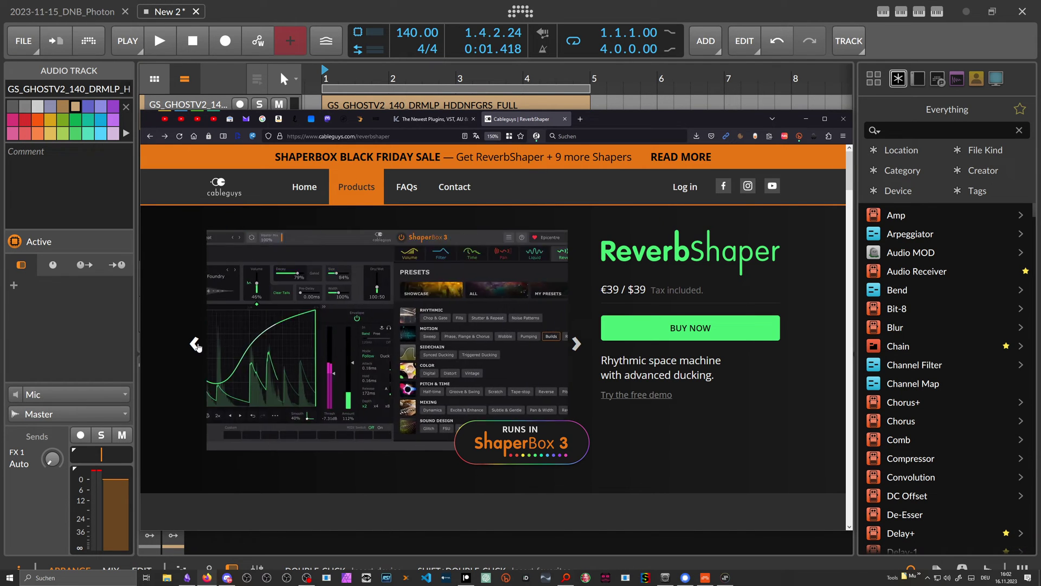
{"action": "left_click", "coordinate": [195, 344]}
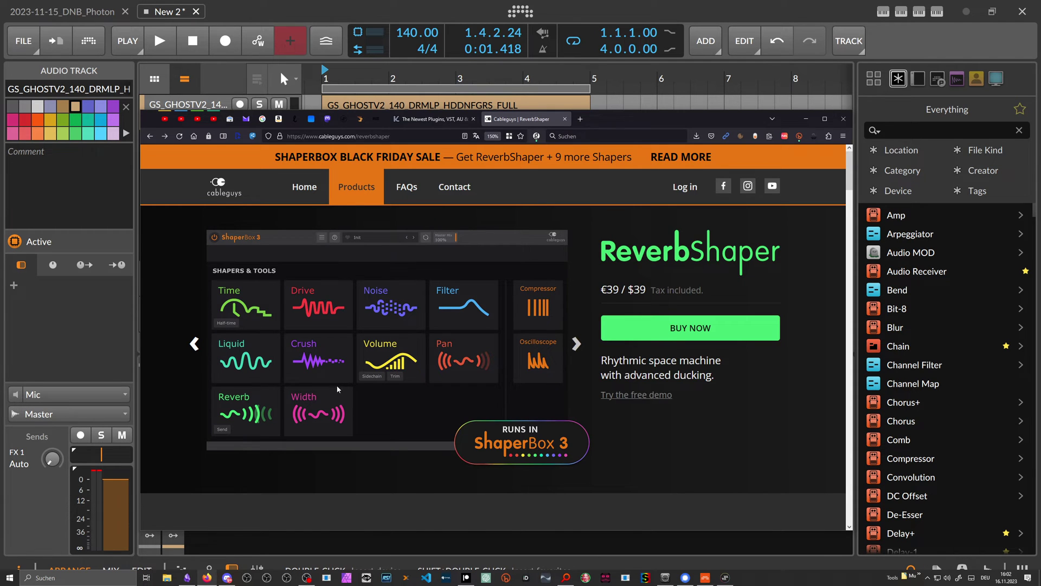
- Scroll through the ReverbShaper feature descriptions and return to the Bitwig project
{"action": "scroll", "coordinate": [339, 384], "scroll_direction": "down", "scroll_amount": 5}
{"action": "scroll", "coordinate": [341, 376], "scroll_direction": "down", "scroll_amount": 4}
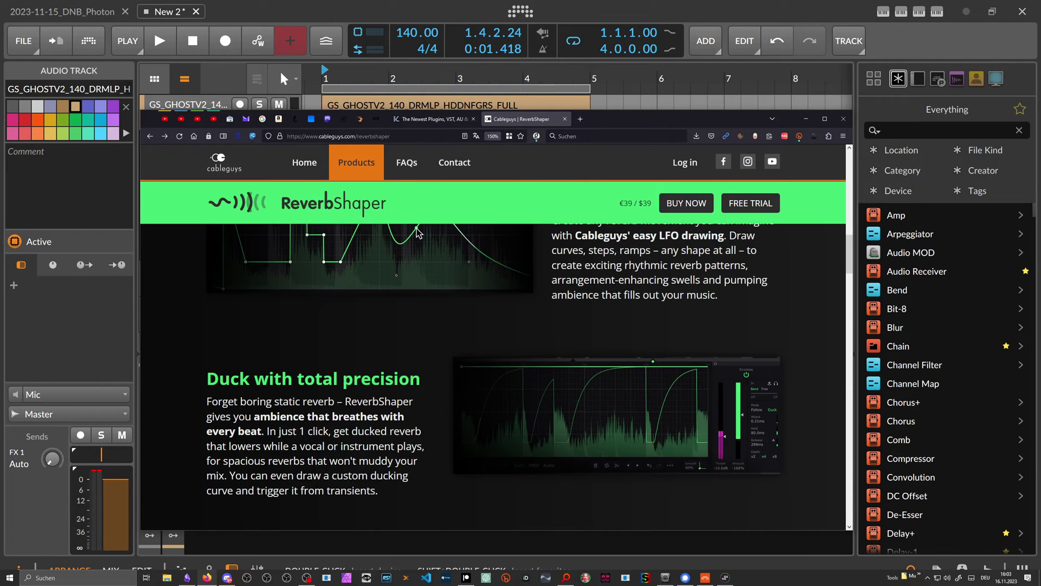
{"action": "scroll", "coordinate": [342, 376], "scroll_direction": "up", "scroll_amount": 7}
{"action": "scroll", "coordinate": [341, 378], "scroll_direction": "up", "scroll_amount": 5}
{"action": "left_click", "coordinate": [119, 203]}
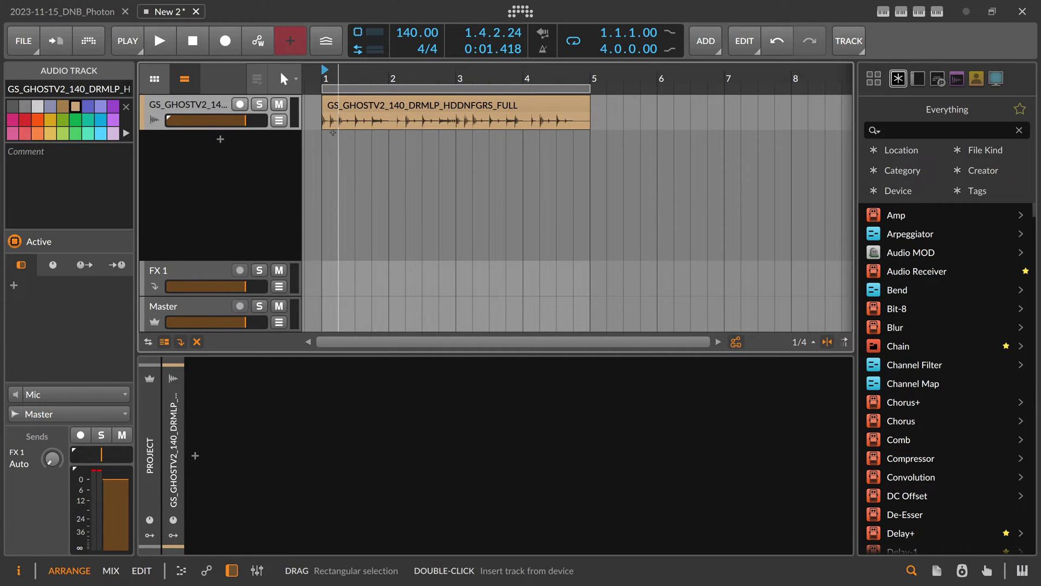
- Audition the drum loop, then insert a Convolution reverb on the drum track
{"action": "key", "text": "space"}
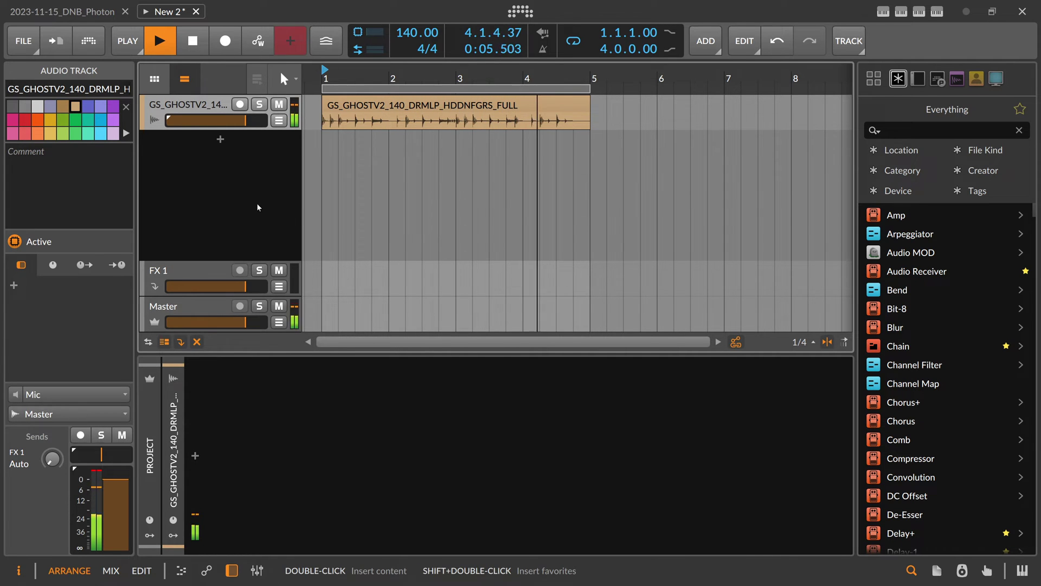
{"action": "key", "text": "space"}
{"action": "left_click", "coordinate": [196, 457]}
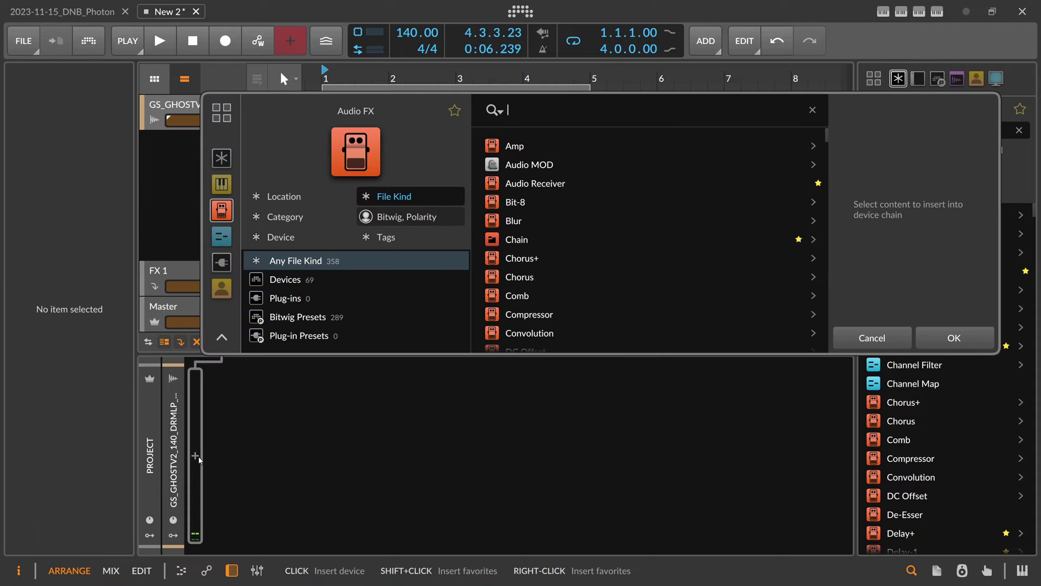
{"action": "type", "text": "convo"}
{"action": "key", "text": "Return"}
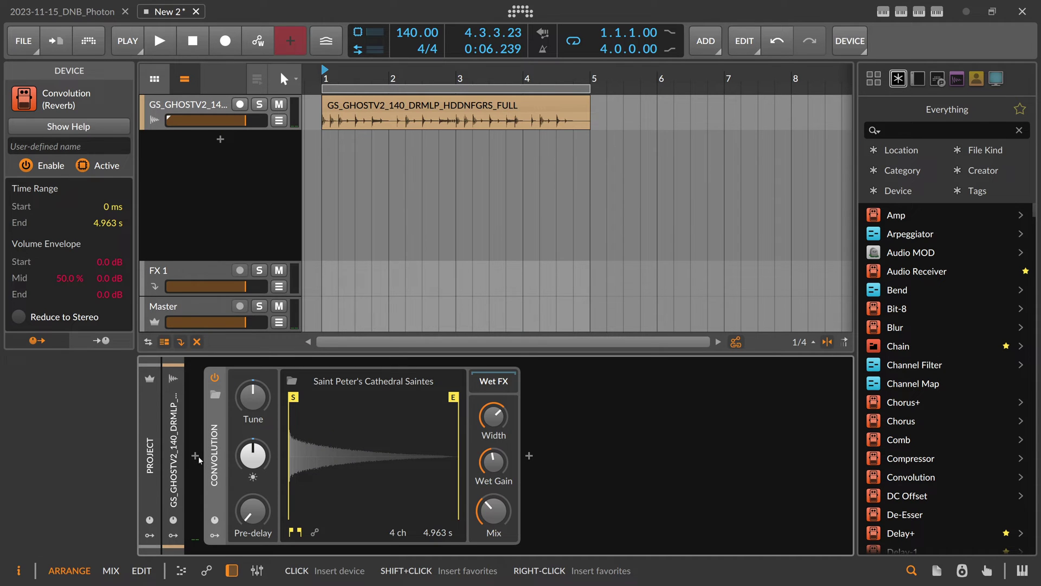
- Play the loop through the reverb with its Mix reset to default
{"action": "key", "text": "space"}
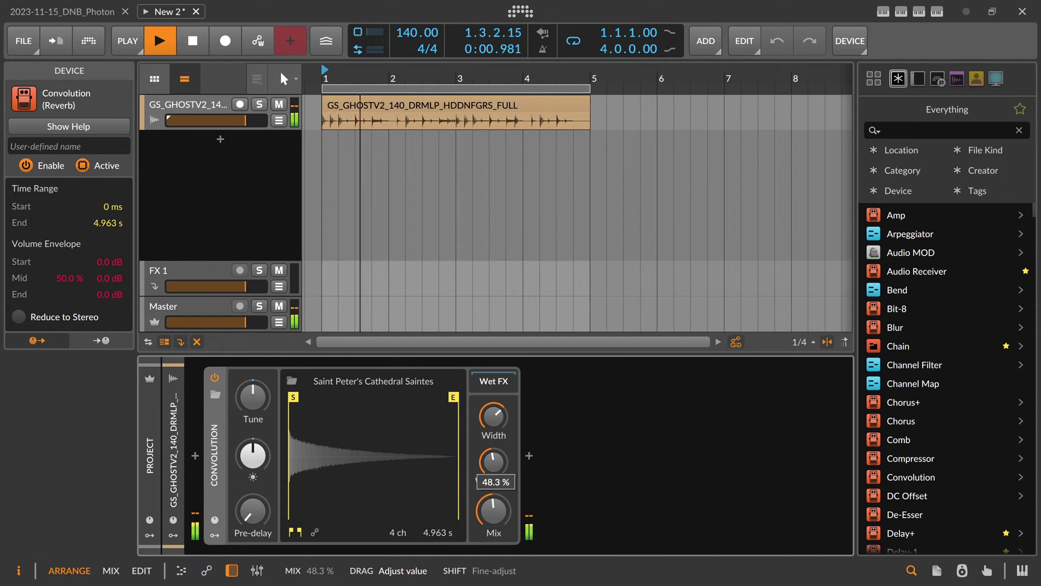
{"action": "double_click", "coordinate": [505, 497]}
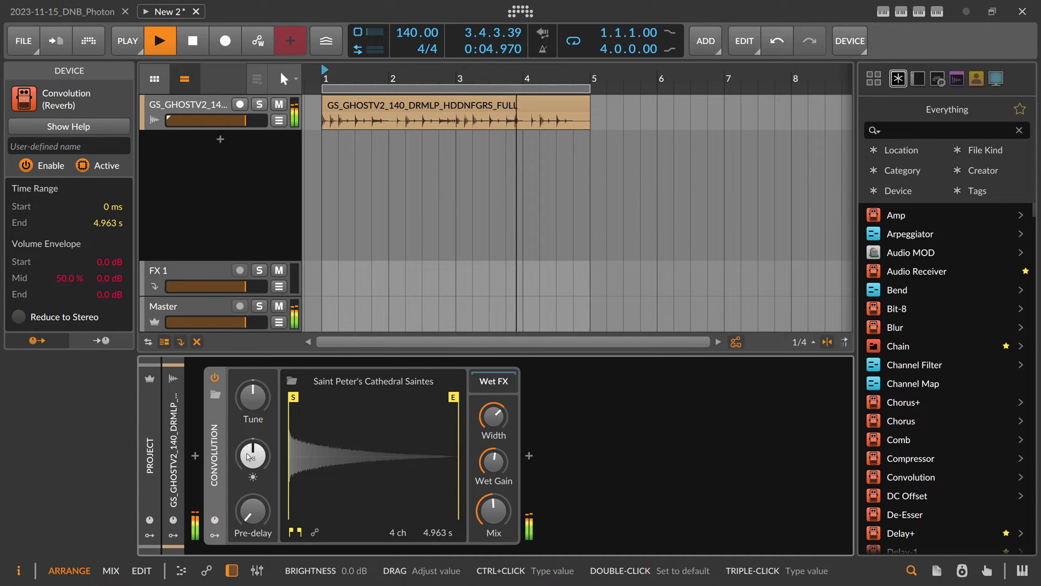
{"action": "key", "text": "space"}
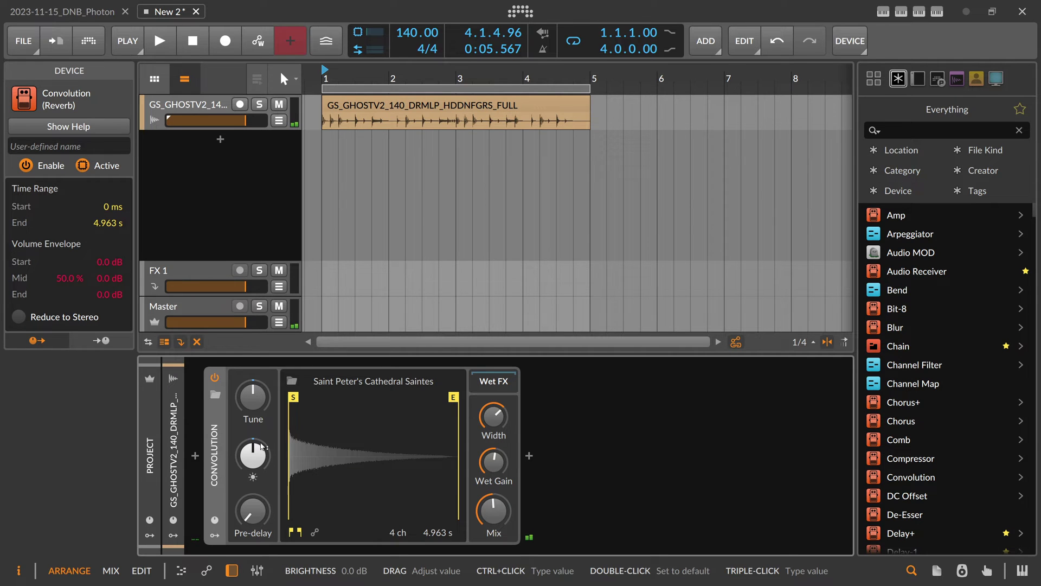
- Compare the Convolution Mix at 0% dry and at 72%, then settle it near 48%
{"action": "left_click_drag", "start_coordinate": [494, 510], "coordinate": [494, 548]}
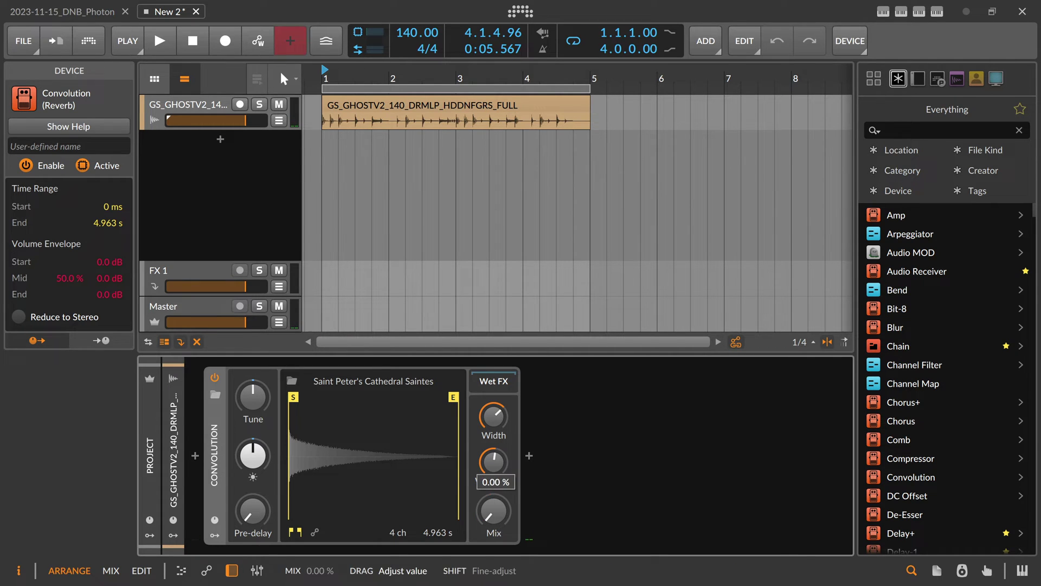
{"action": "key", "text": "space"}
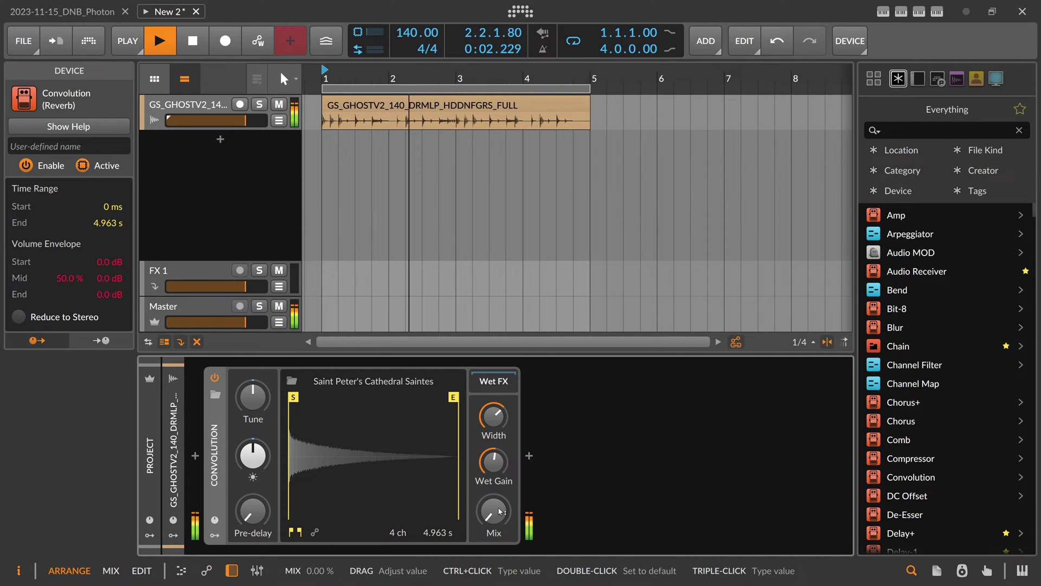
{"action": "key", "text": "space"}
{"action": "left_click_drag", "start_coordinate": [498, 510], "coordinate": [498, 441]}
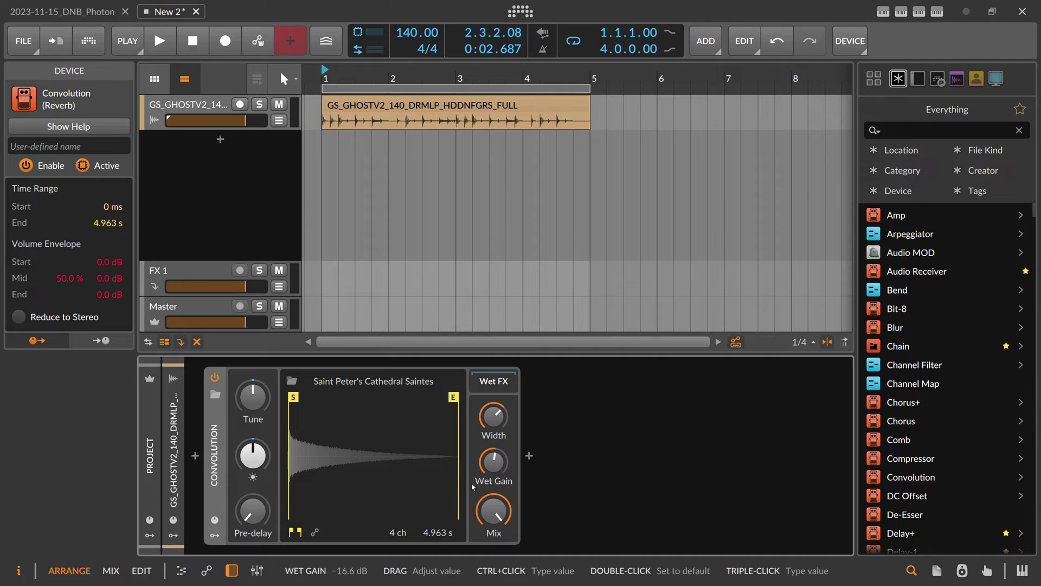
{"action": "mouse_move", "coordinate": [490, 510]}
{"action": "left_mouse_down"}
{"action": "mouse_move", "coordinate": [491, 526]}
{"action": "mouse_move", "coordinate": [496, 513]}
{"action": "left_mouse_up"}
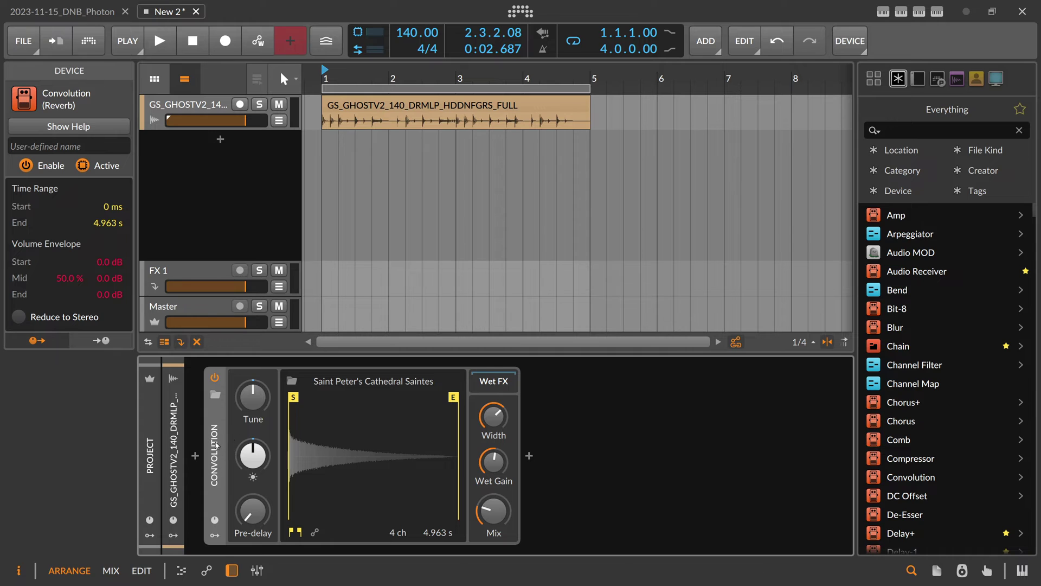
- Move the Convolution reverb onto the FX 1 track with its Mix at 100%
{"action": "left_click_drag", "start_coordinate": [214, 440], "coordinate": [195, 276]}
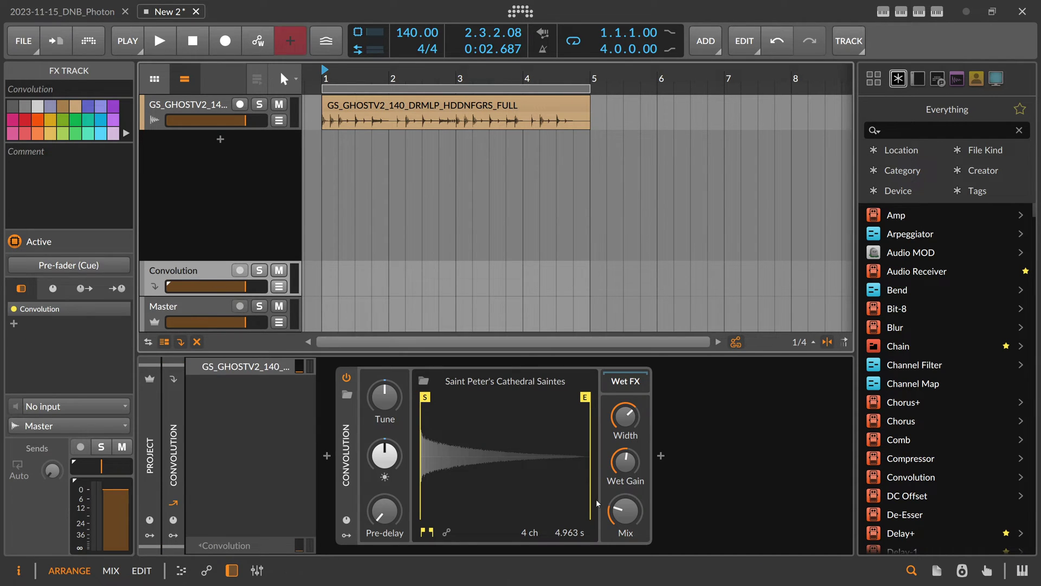
{"action": "left_click_drag", "start_coordinate": [626, 511], "coordinate": [625, 486]}
{"action": "left_click", "coordinate": [291, 128]}
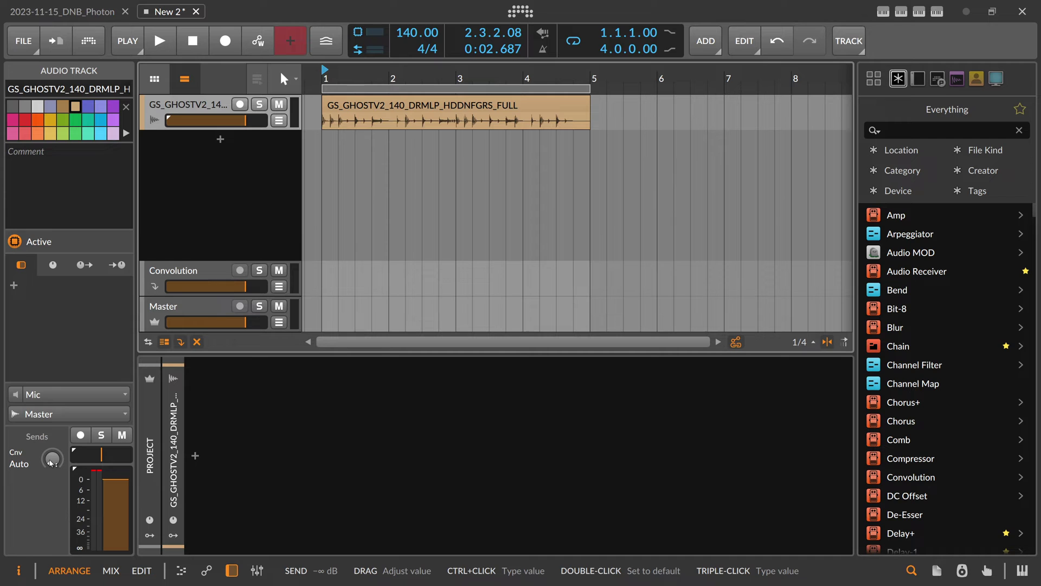
- Raise the drum track's reverb send to 0 dB while the loop plays
{"action": "key", "text": "space"}
{"action": "mouse_move", "coordinate": [50, 460]}
{"action": "left_mouse_down"}
{"action": "mouse_move", "coordinate": [51, 450]}
{"action": "mouse_move", "coordinate": [50, 472]}
{"action": "left_mouse_up"}
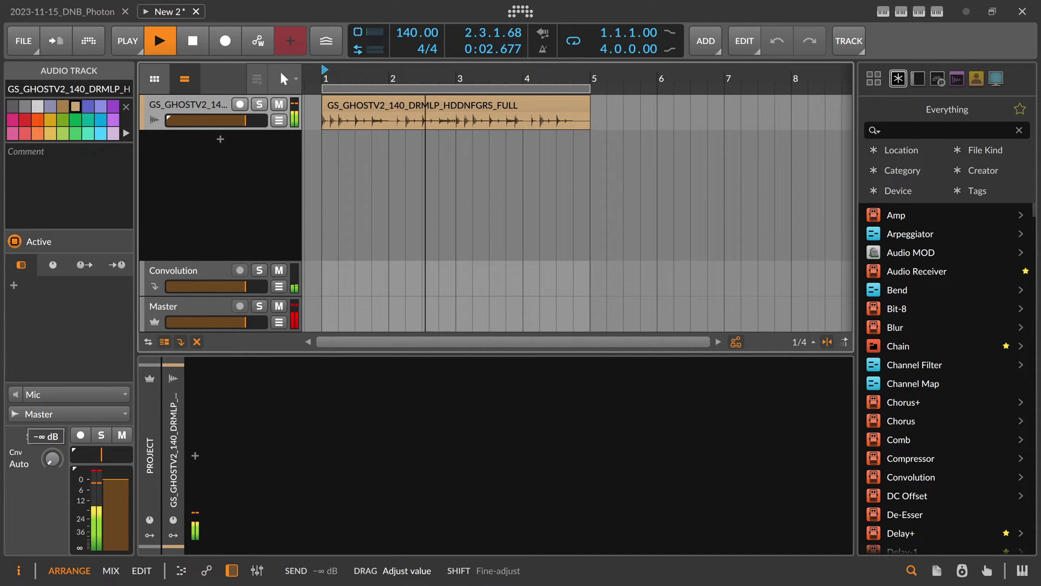
{"action": "double_click", "coordinate": [52, 458]}
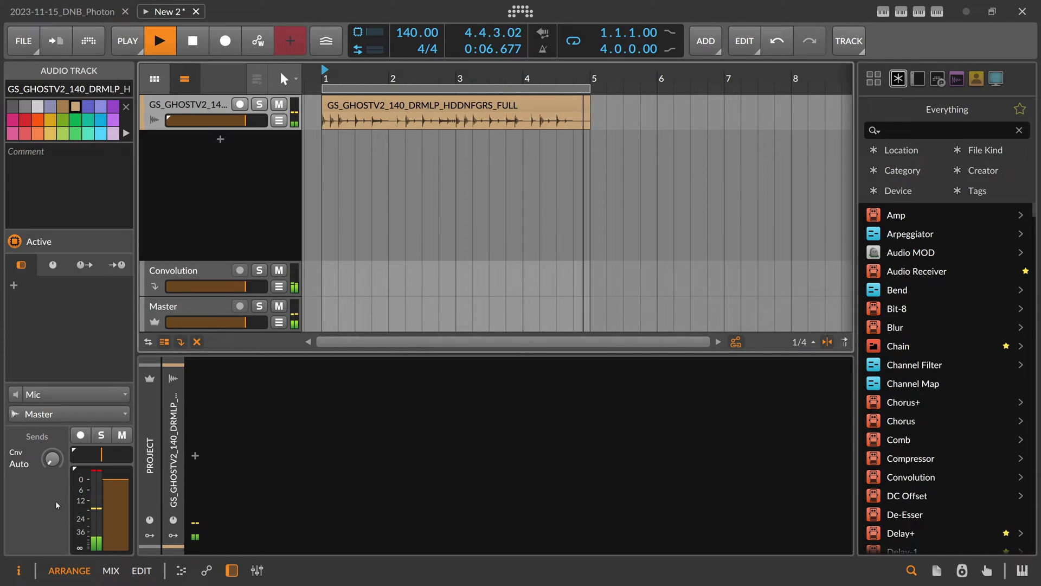
{"action": "key", "text": "space"}
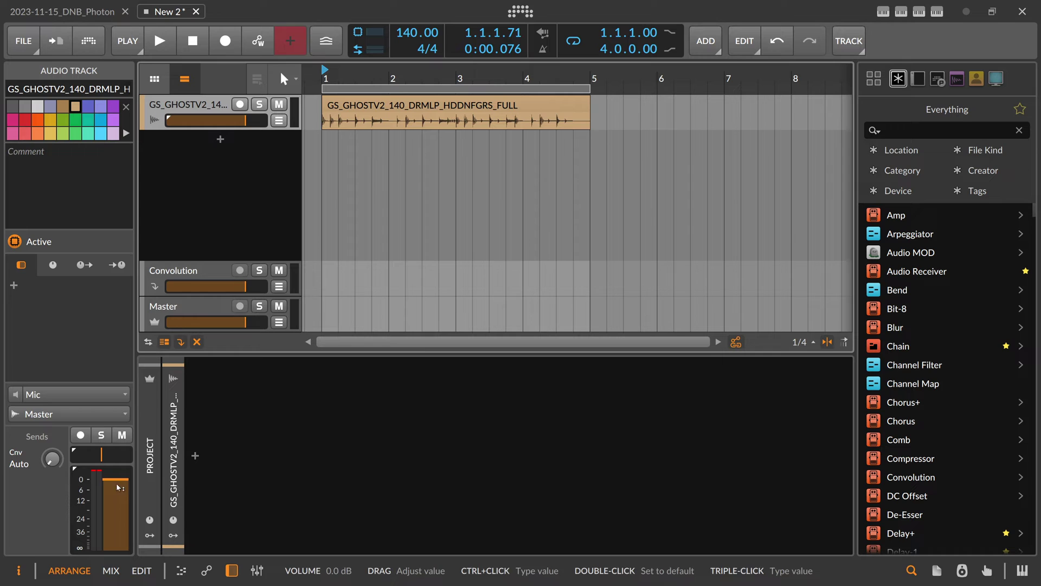
- Insert a Curves LFO in the drum track's first modulator slot
{"action": "left_click", "coordinate": [150, 536]}
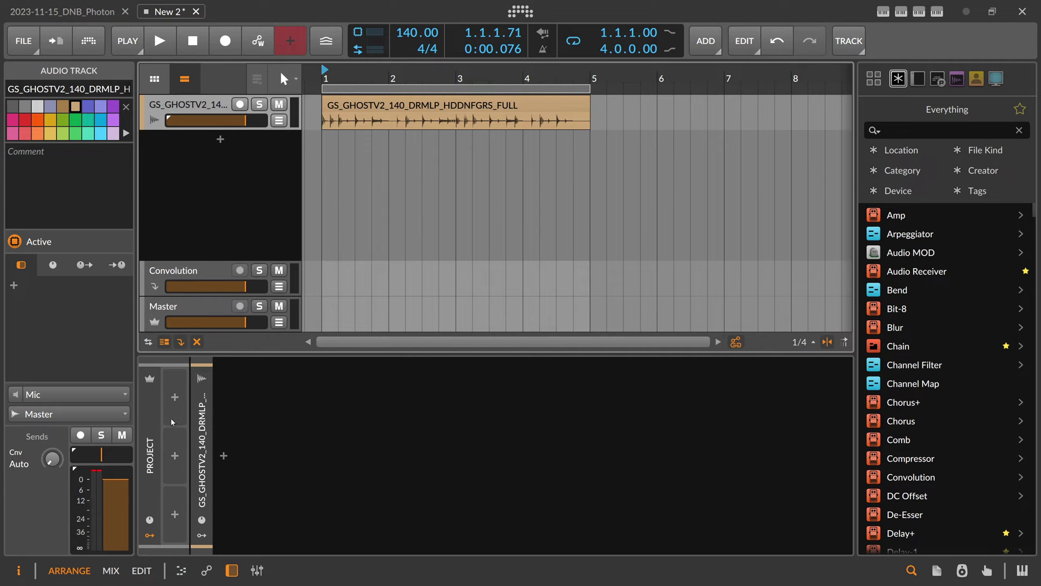
{"action": "left_click", "coordinate": [174, 397]}
{"action": "type", "text": "cur"}
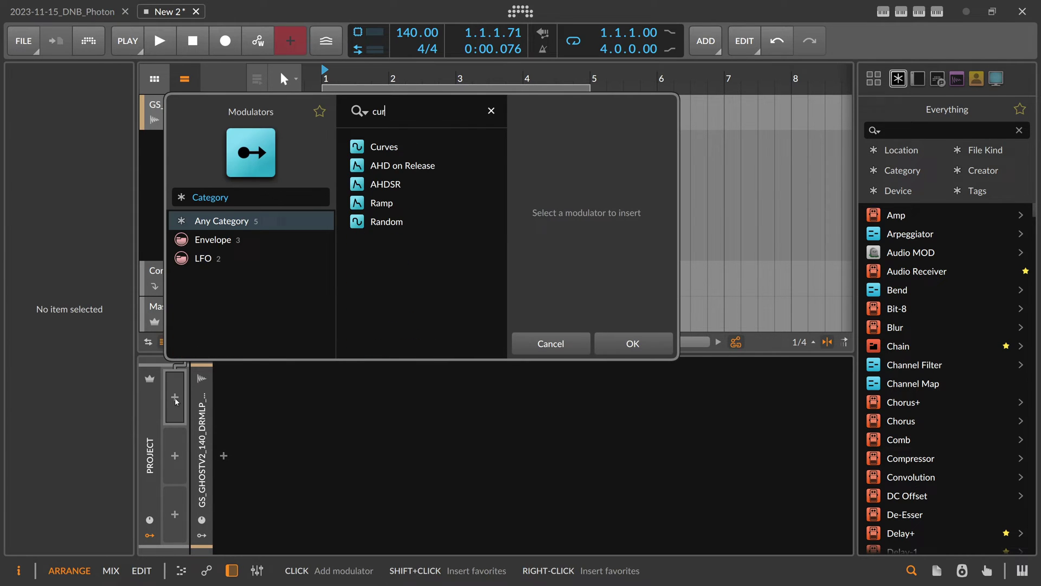
{"action": "key", "text": "Return"}
- Map the Curves LFO onto the drum track's reverb send and bring up the Convolution FX track
{"action": "left_click", "coordinate": [175, 400]}
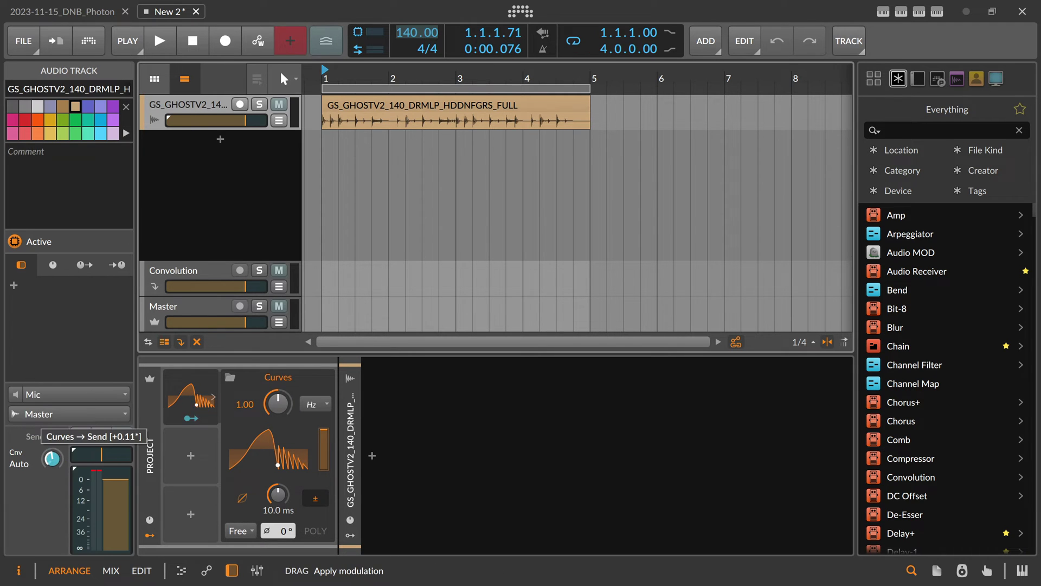
{"action": "left_click_drag", "start_coordinate": [52, 458], "coordinate": [52, 460]}
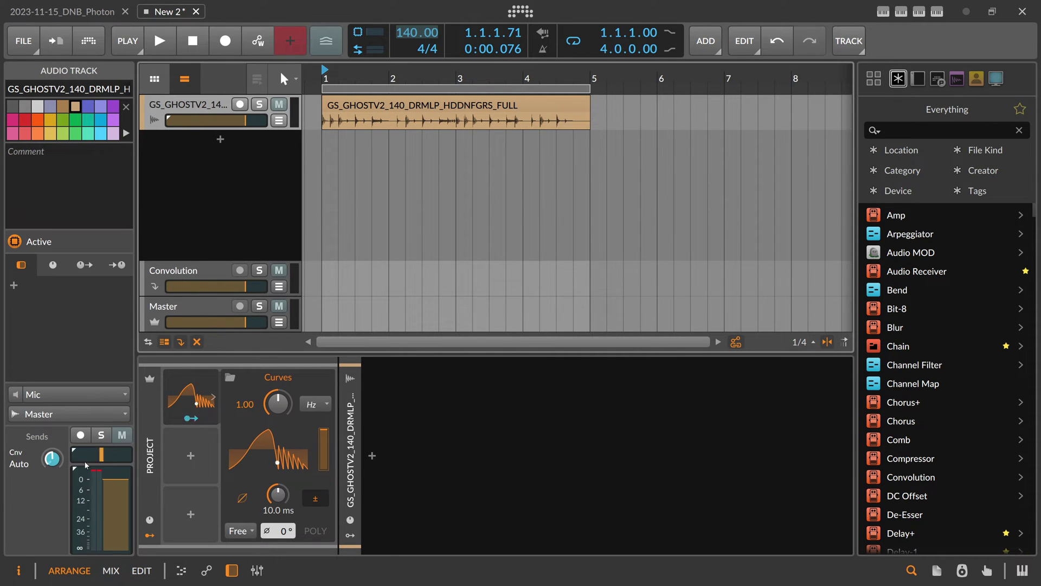
{"action": "left_click", "coordinate": [194, 394]}
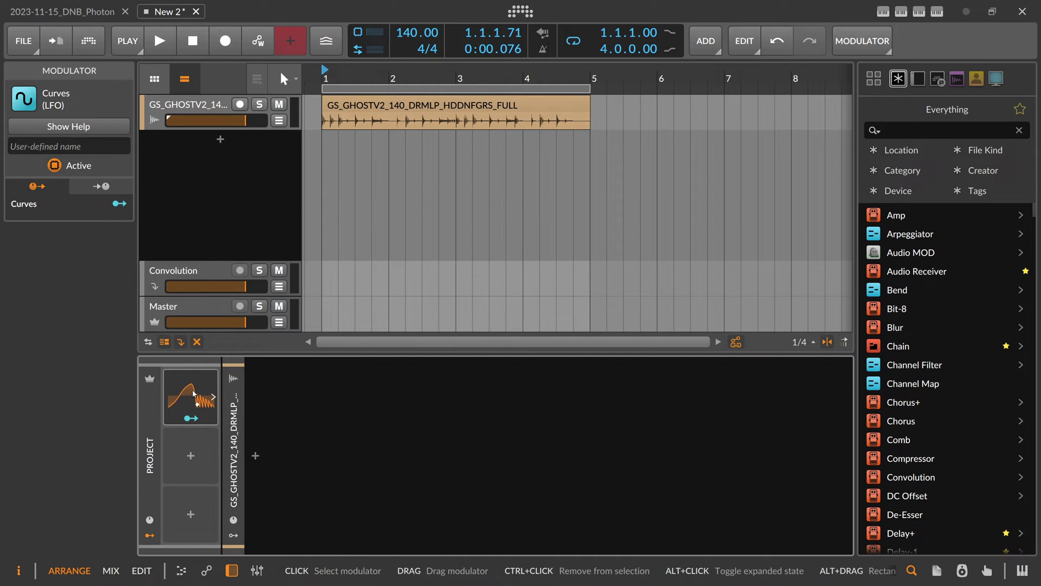
{"action": "left_click", "coordinate": [199, 277]}
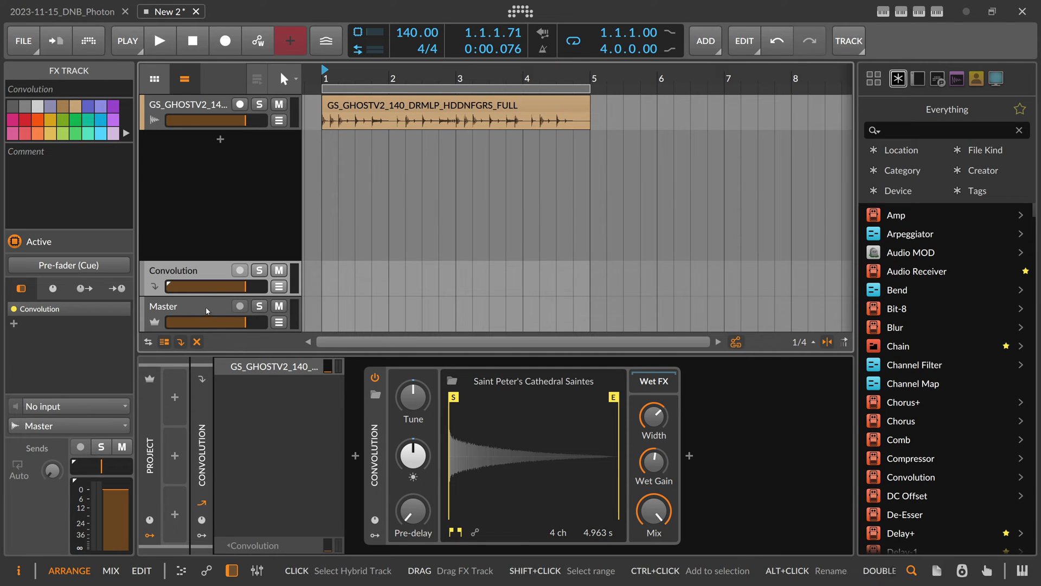
- Move the Convolution reverb to the drum track and insert a Chain container before it
{"action": "left_click", "coordinate": [375, 456]}
{"action": "left_click_drag", "start_coordinate": [374, 456], "coordinate": [214, 109]}
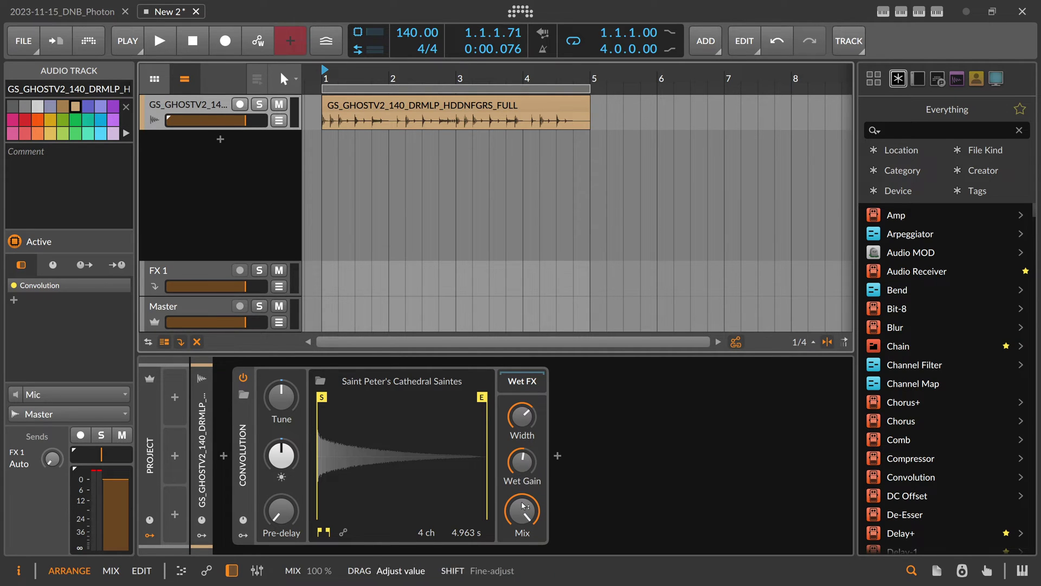
{"action": "left_click", "coordinate": [224, 456]}
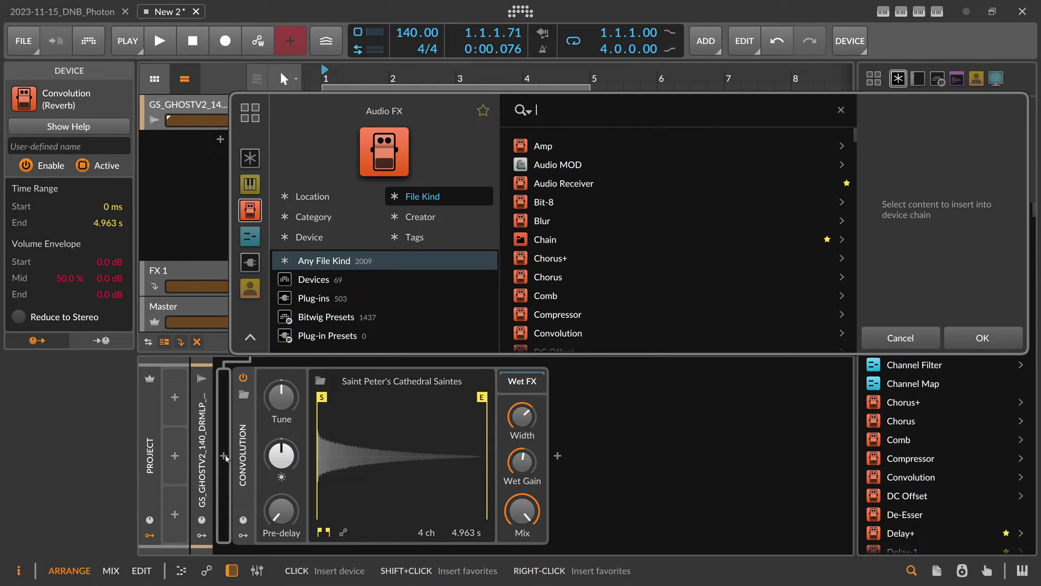
{"action": "type", "text": "chain"}
{"action": "key", "text": "Return"}
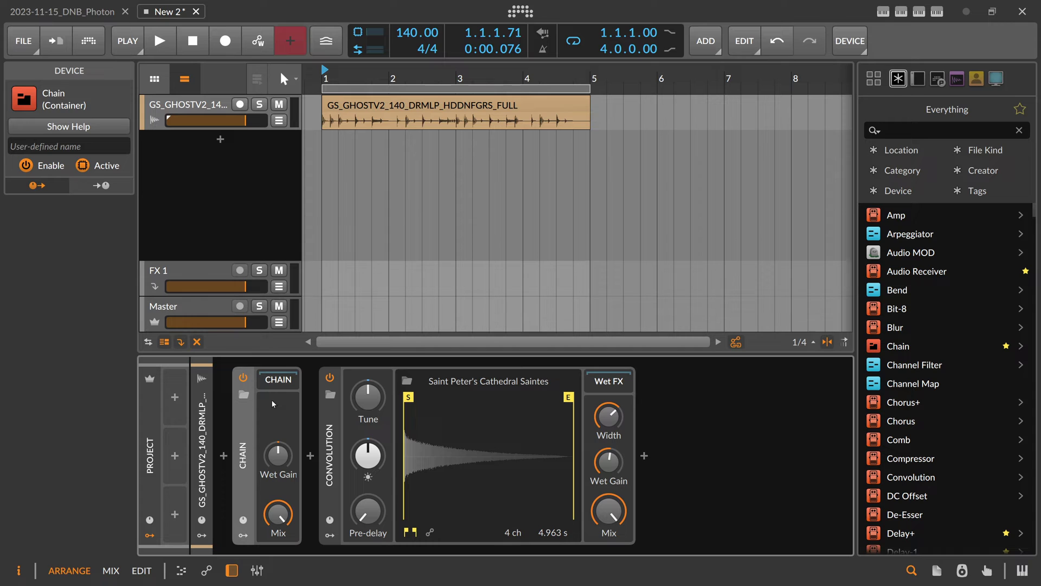
- Place the Convolution reverb inside the Chain container and expand the Chain
{"action": "left_click_drag", "start_coordinate": [330, 444], "coordinate": [289, 384]}
{"action": "left_click", "coordinate": [276, 382]}
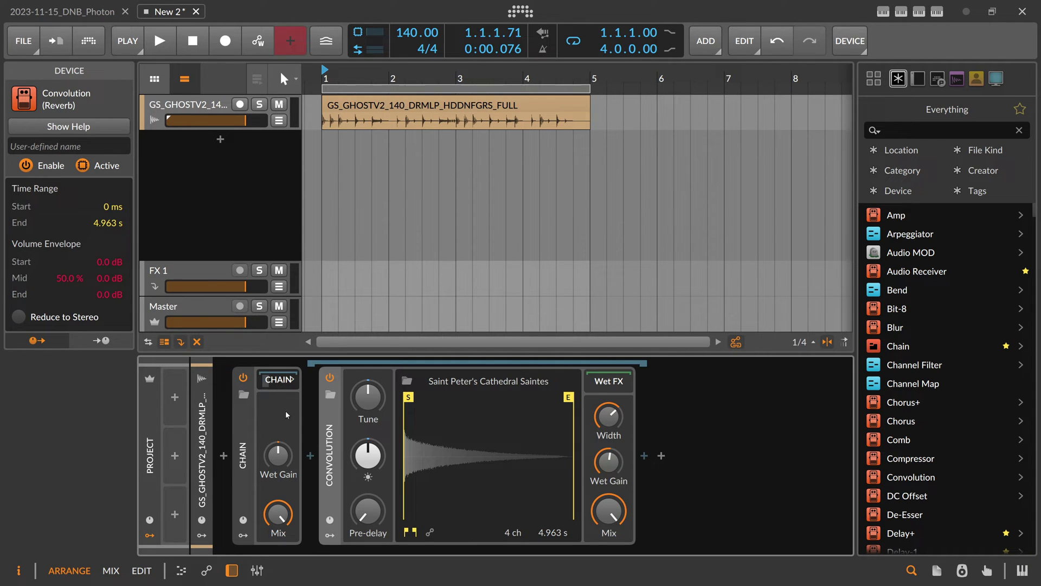
{"action": "left_click", "coordinate": [310, 456]}
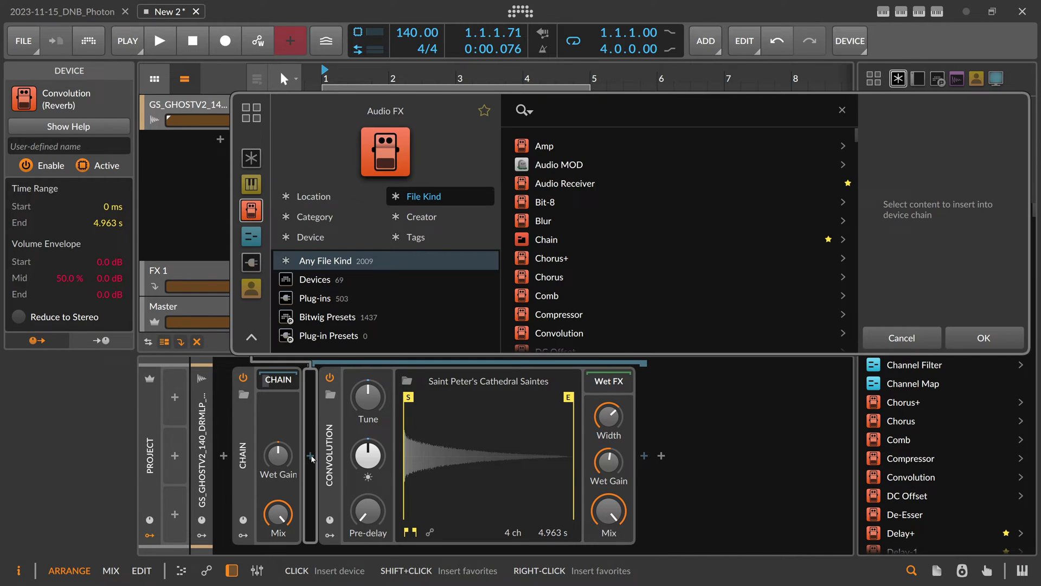
- Insert a Tool device in the Chain and turn its volume down to -Inf dB
{"action": "type", "text": "tool"}
{"action": "key", "text": "Return"}
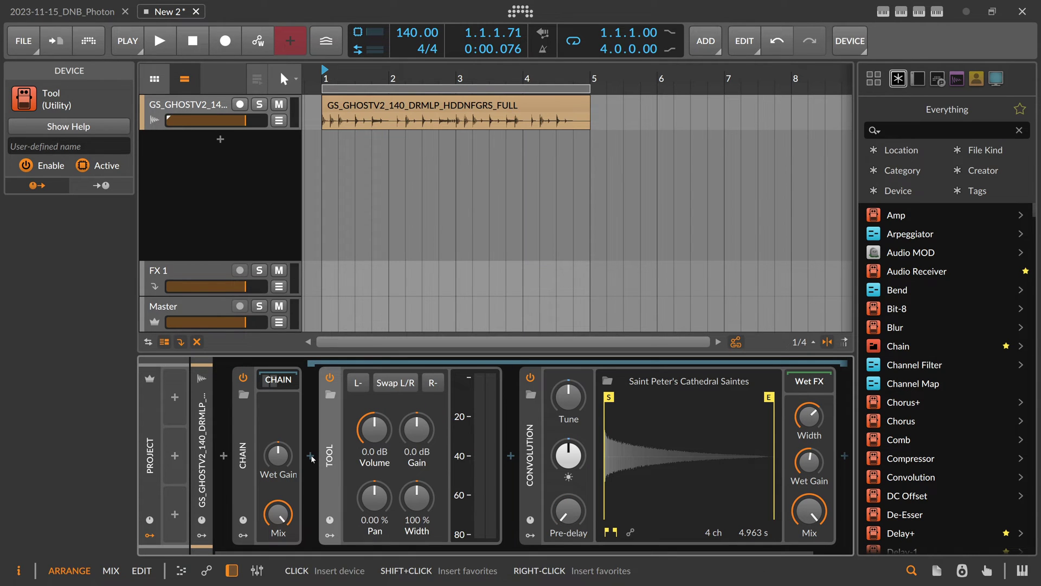
{"action": "left_click_drag", "start_coordinate": [374, 428], "coordinate": [375, 428]}
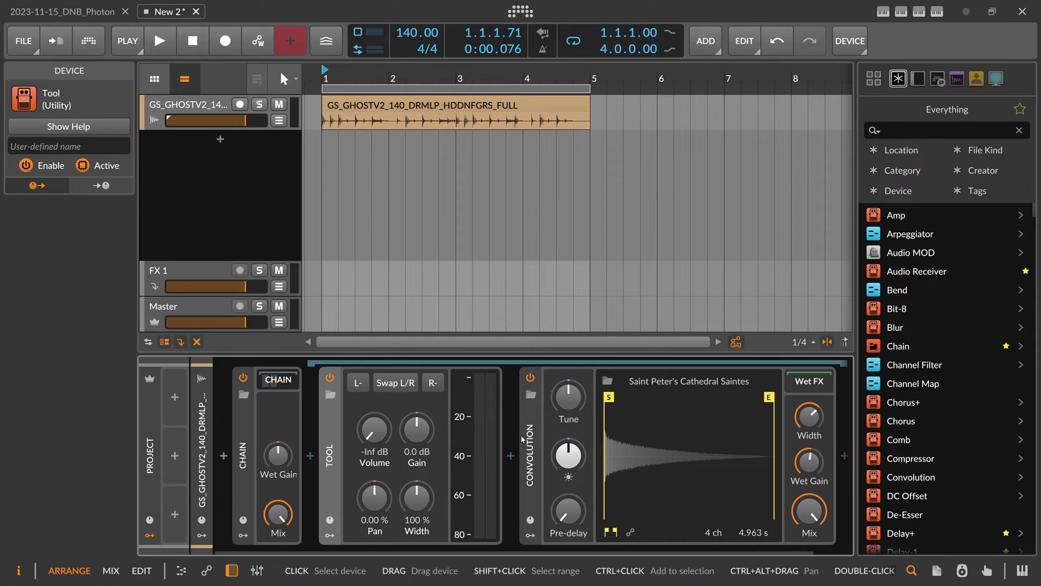
{"action": "key", "text": "space"}
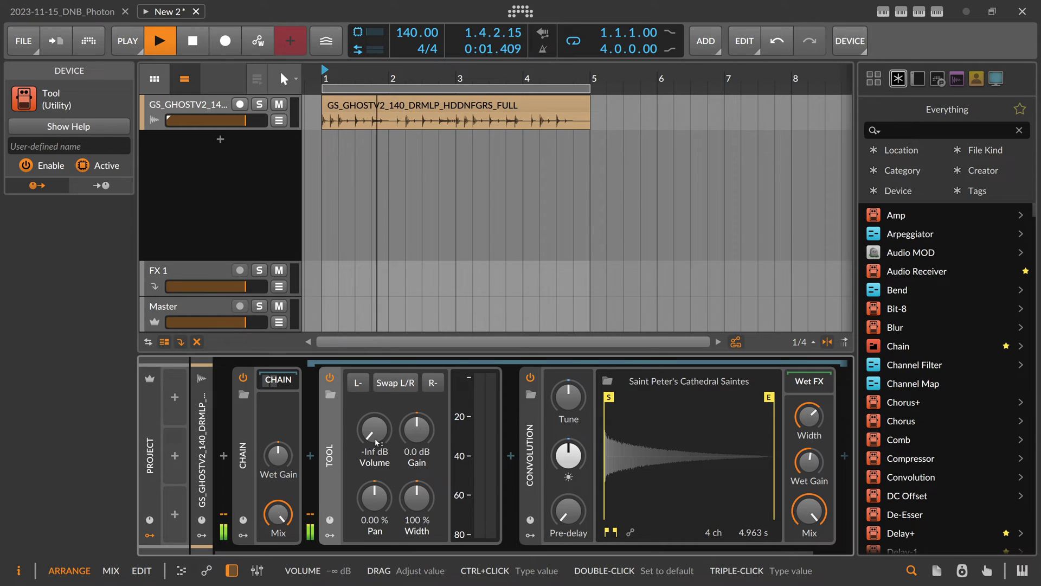
{"action": "key", "text": "space"}
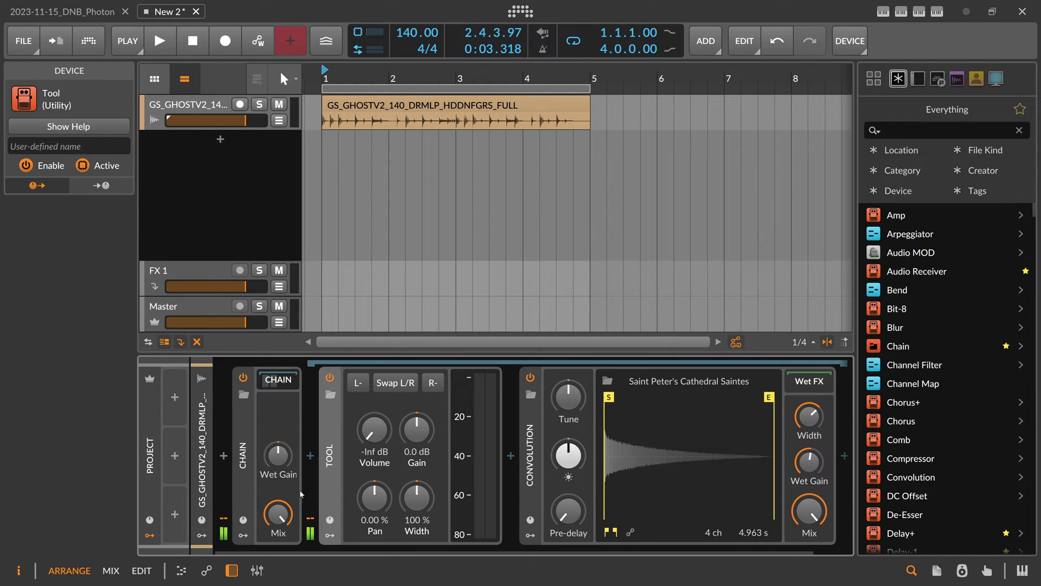
- Set the Chain Mix to exactly 30% and audition the result
{"action": "left_click", "coordinate": [281, 516], "text": "ctrl"}
{"action": "type", "text": "30"}
{"action": "key", "text": "Return"}
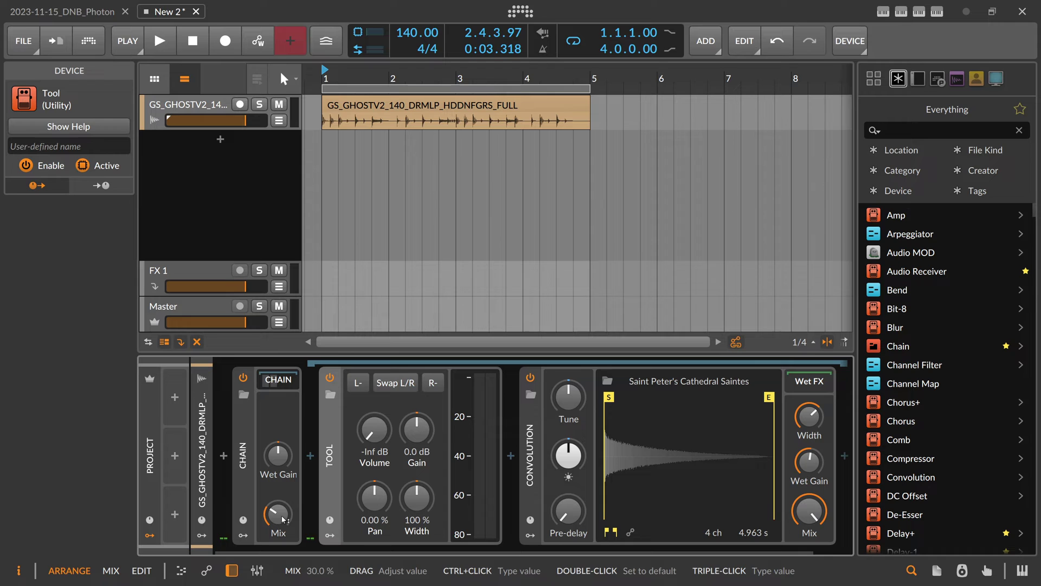
{"action": "key", "text": "space"}
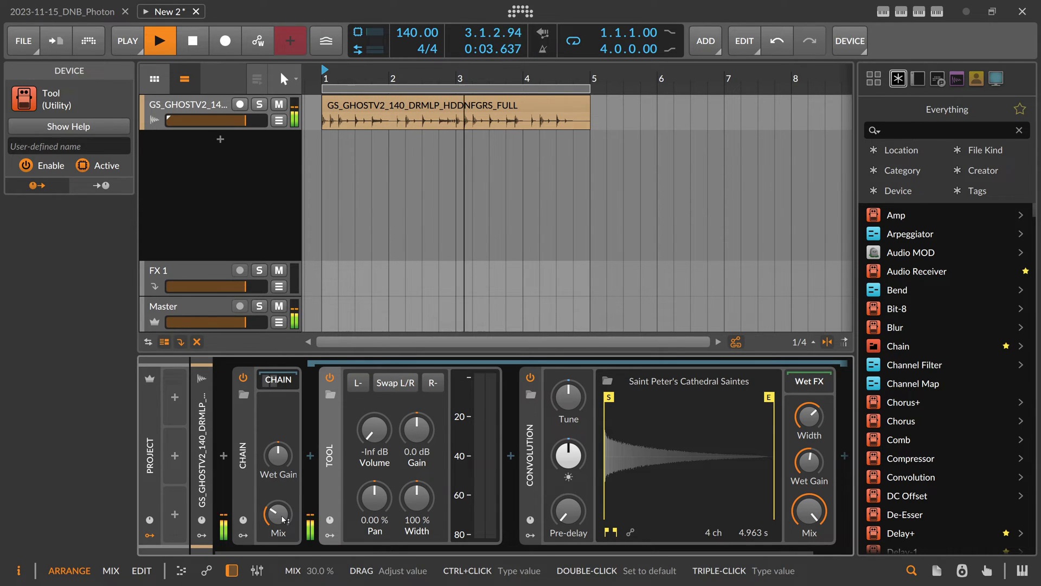
{"action": "key", "text": "space"}
- Add a Curves modulator to the Chain in Grv mode with its rate in bars
{"action": "left_click", "coordinate": [243, 535]}
{"action": "left_click", "coordinate": [268, 396]}
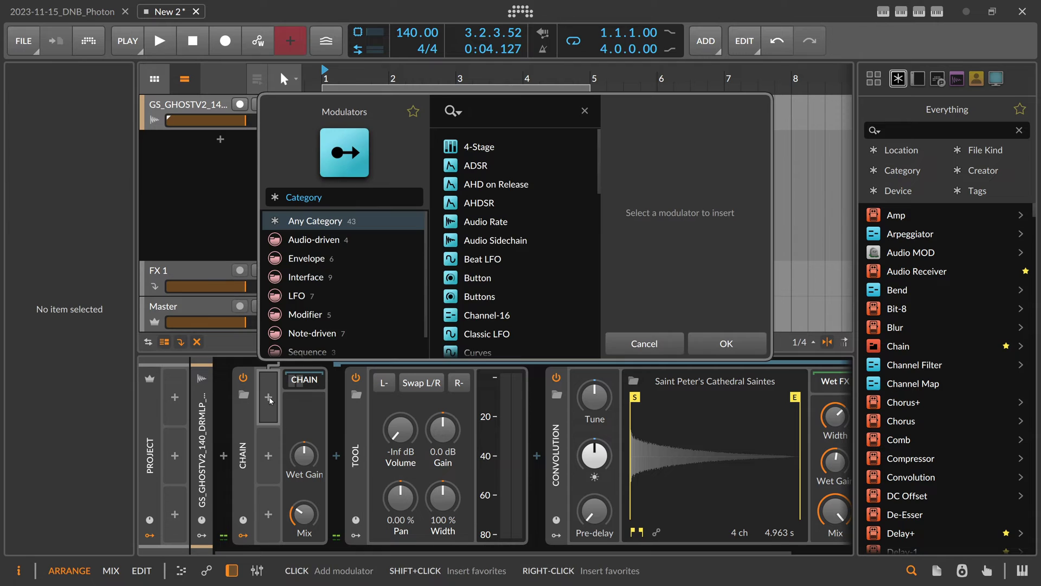
{"action": "type", "text": "curve"}
{"action": "key", "text": "Down"}
{"action": "key", "text": "Return"}
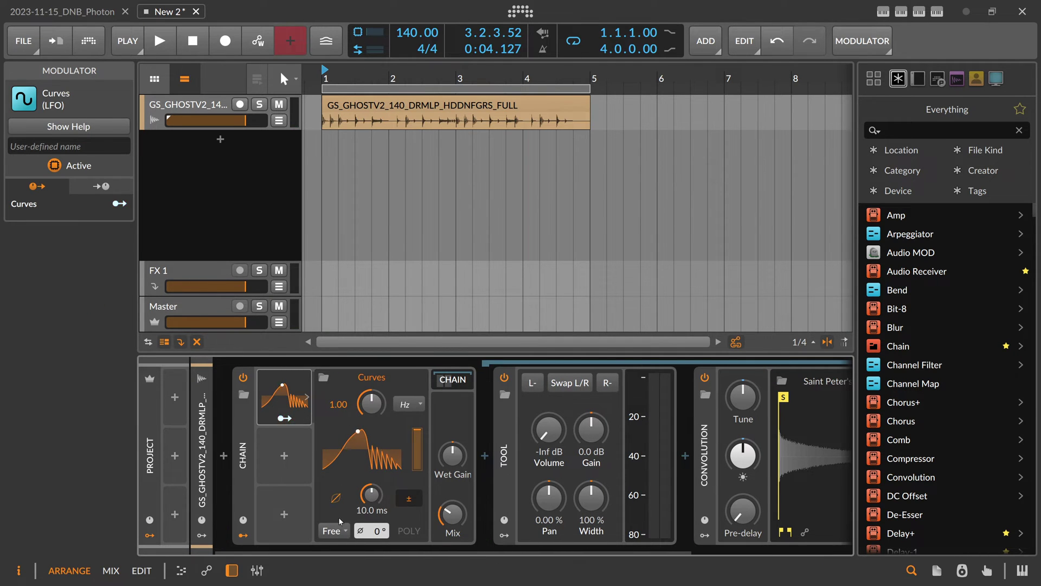
{"action": "left_click", "coordinate": [332, 530]}
{"action": "left_click", "coordinate": [334, 496]}
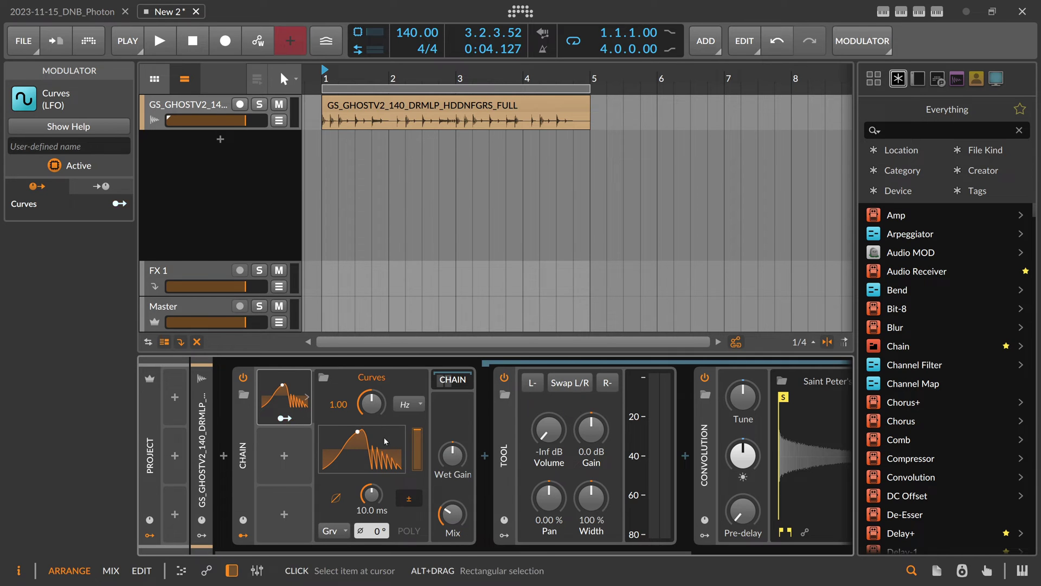
{"action": "left_click", "coordinate": [410, 404]}
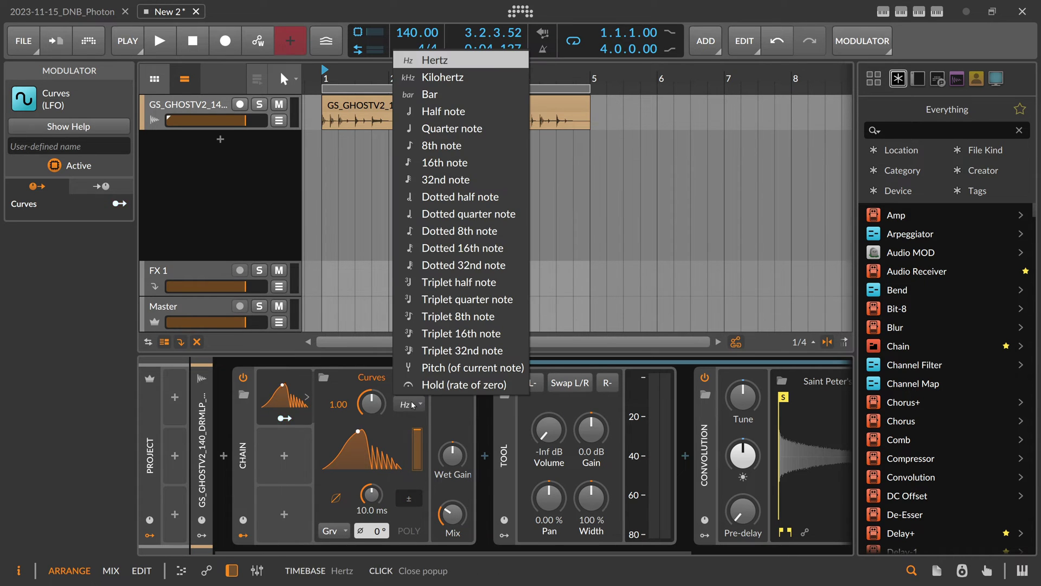
{"action": "left_click", "coordinate": [430, 94]}
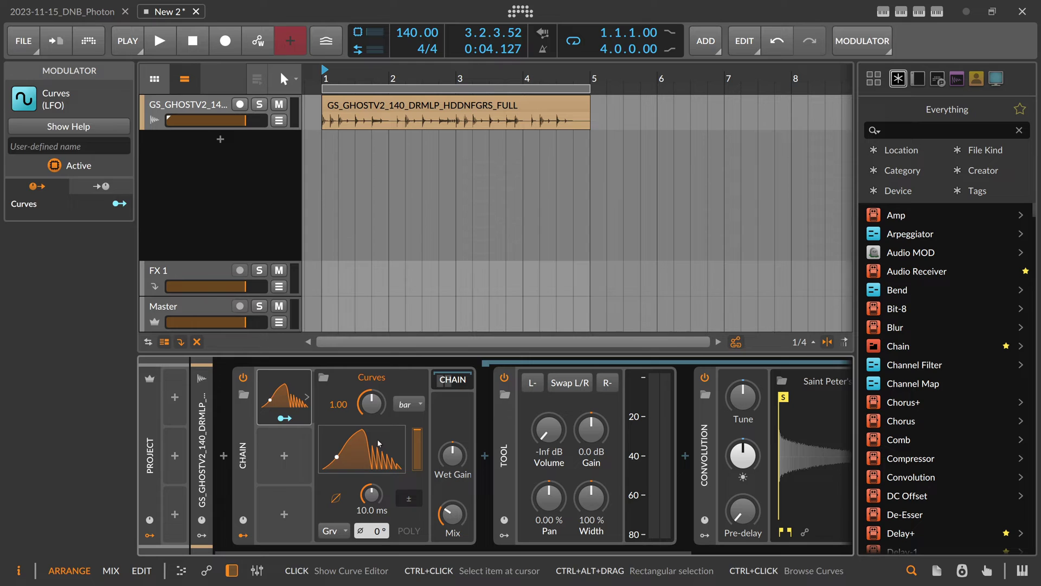
- Reset the Curves shape and add a point dragged to flatten its first half to 0%
{"action": "left_click", "coordinate": [369, 450]}
{"action": "right_click", "coordinate": [331, 225]}
{"action": "left_click", "coordinate": [380, 348]}
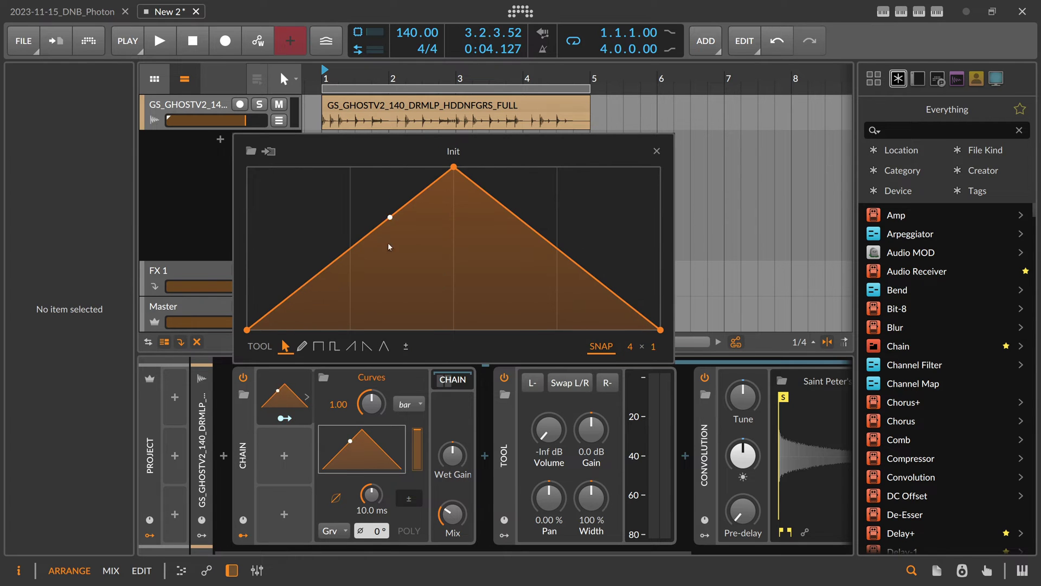
{"action": "key", "text": "space"}
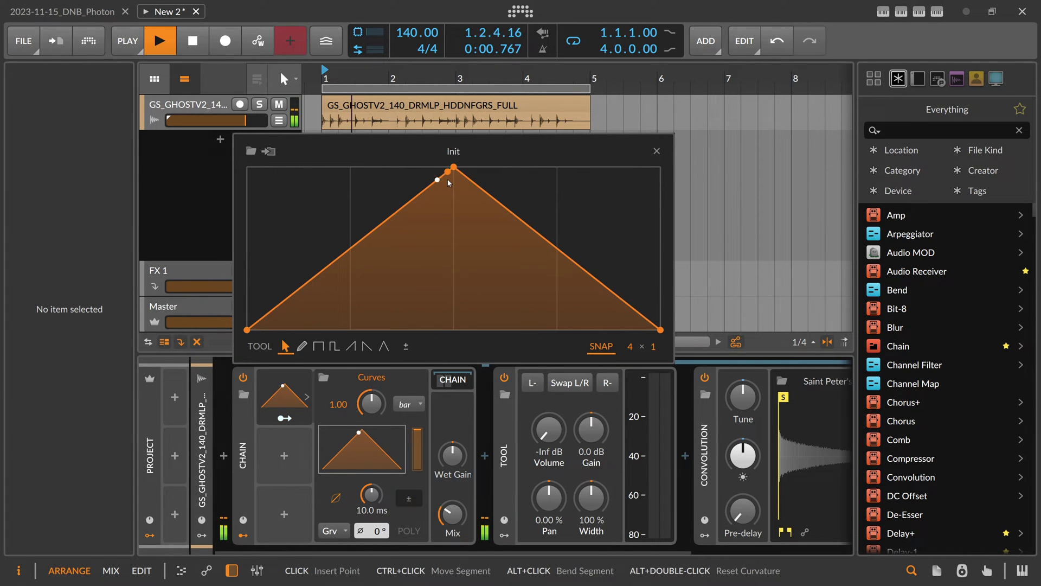
{"action": "double_click", "coordinate": [343, 265]}
{"action": "left_click_drag", "start_coordinate": [343, 254], "coordinate": [454, 330]}
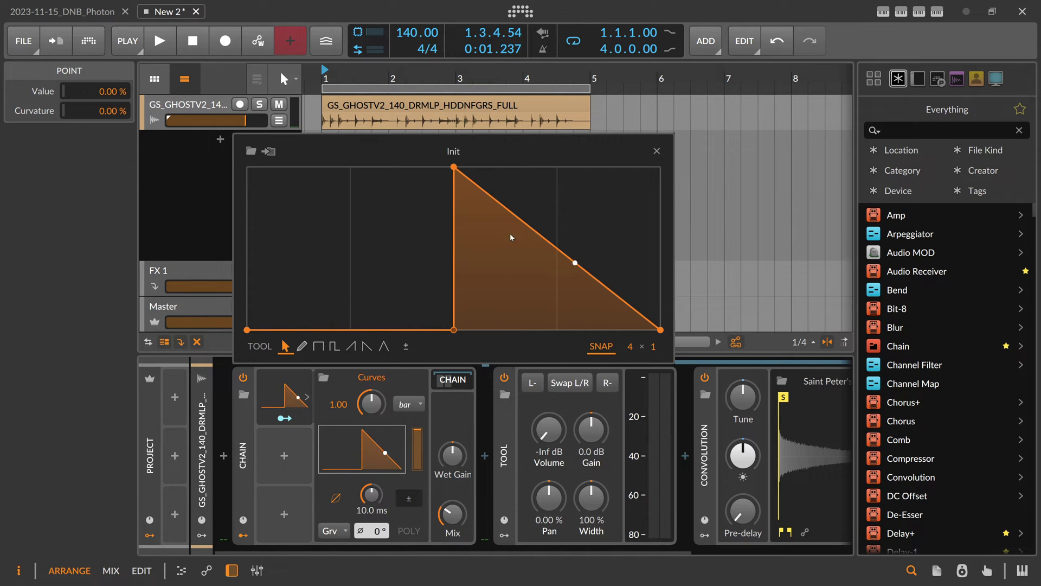
{"action": "left_click", "coordinate": [284, 417]}
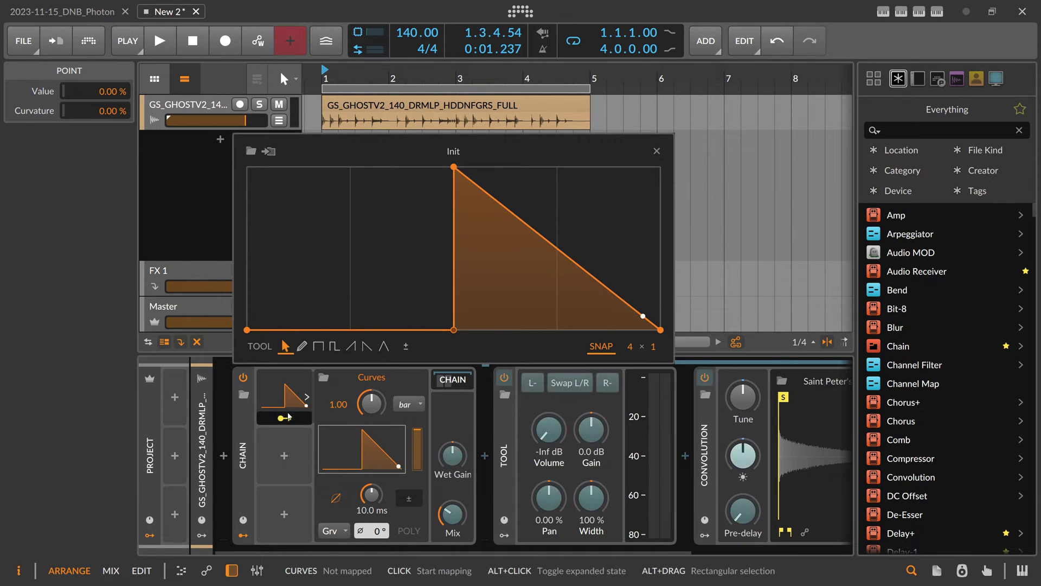
- Route Curves to the Tool's Volume and reshape it into a short mid-cycle pulse
{"action": "left_click_drag", "start_coordinate": [549, 429], "coordinate": [549, 404]}
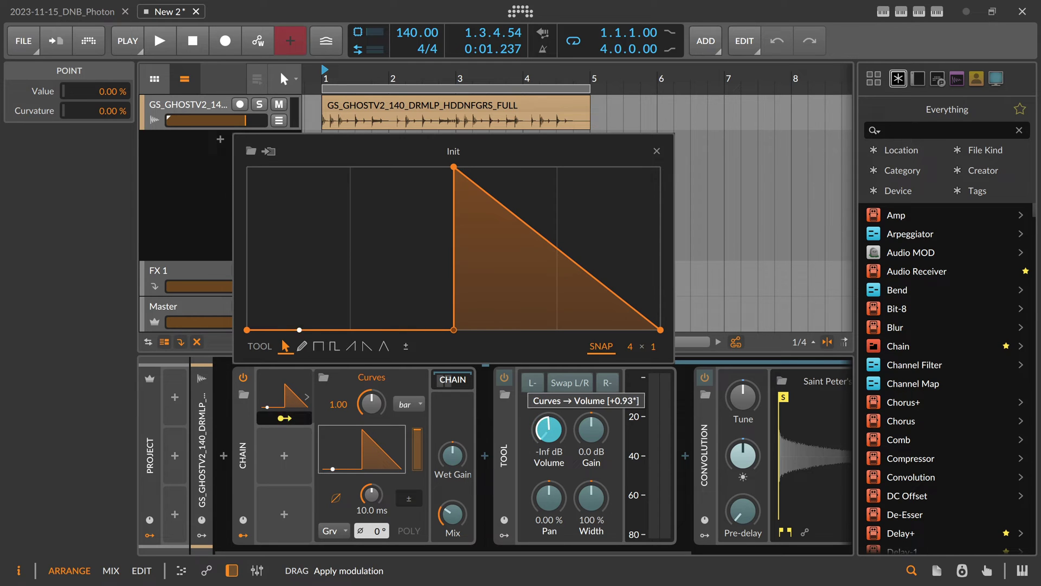
{"action": "left_click", "coordinate": [385, 428]}
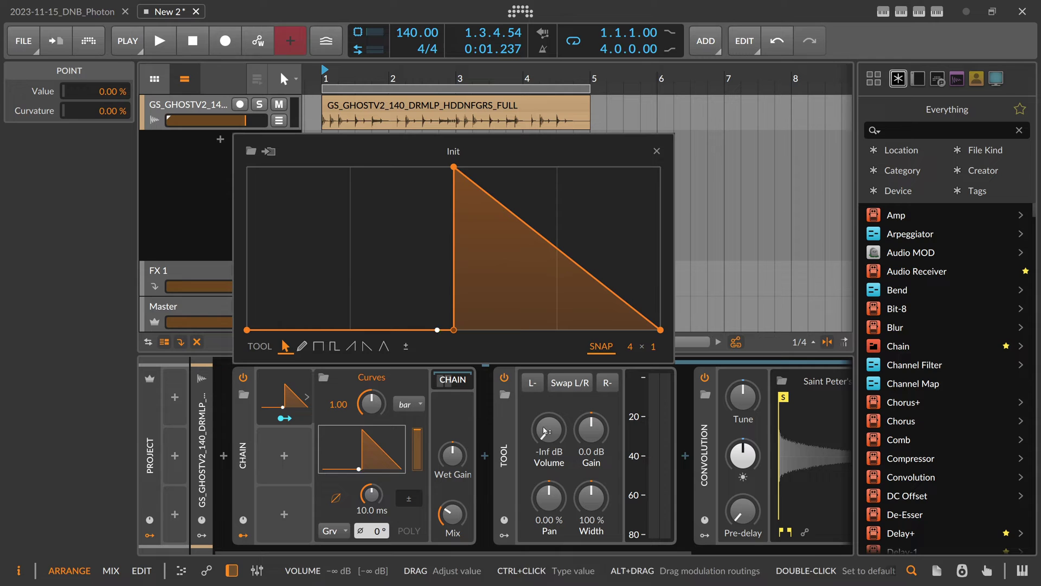
{"action": "left_click", "coordinate": [484, 196]}
{"action": "left_click_drag", "start_coordinate": [483, 196], "coordinate": [521, 330]}
{"action": "left_click", "coordinate": [505, 178]}
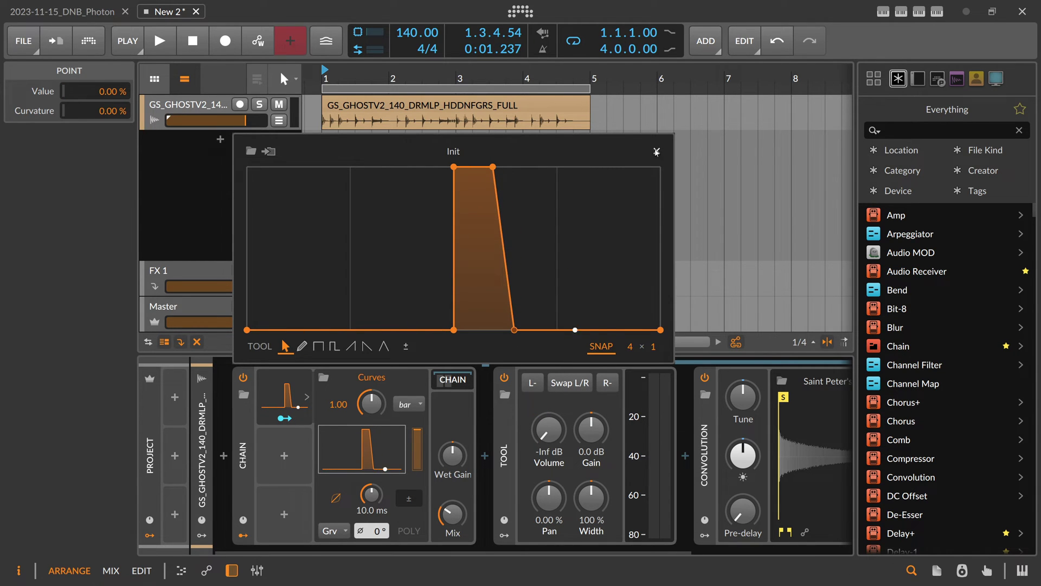
- Listen to the pulsed reverb on the drum loop, then stop playback
{"action": "key", "text": "Escape"}
{"action": "key", "text": "space"}
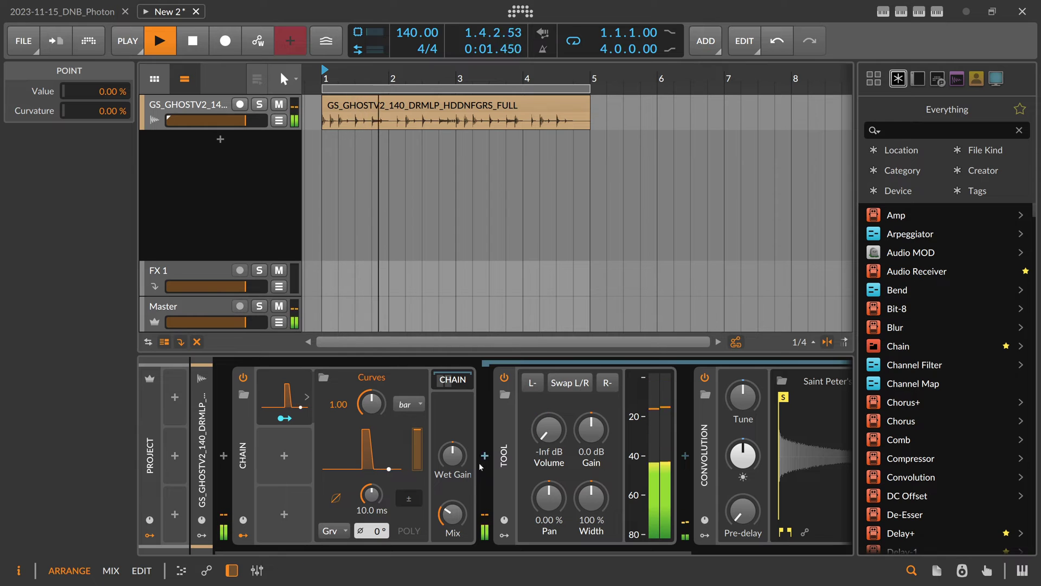
{"action": "left_click", "coordinate": [208, 108]}
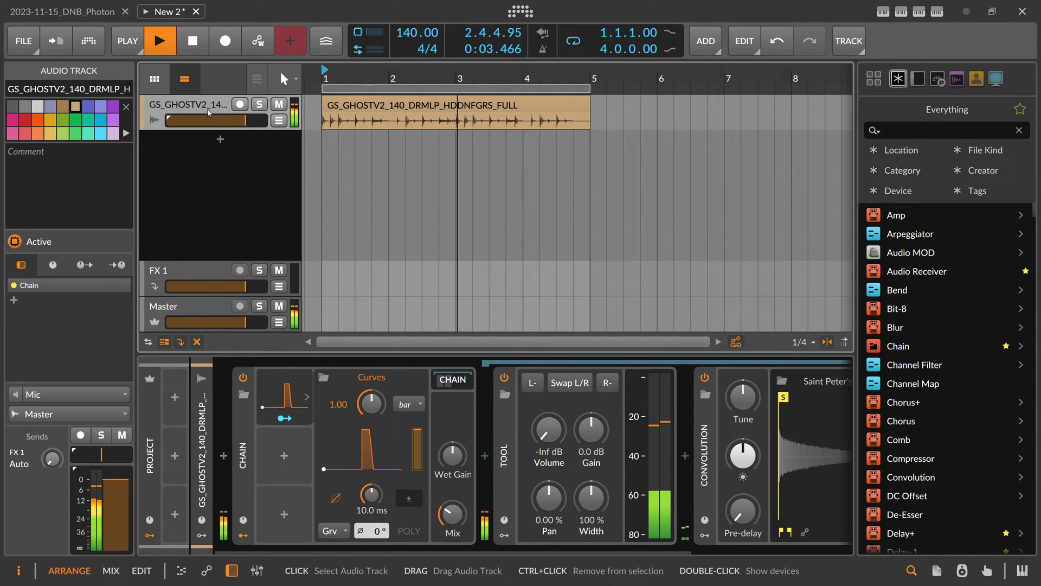
{"action": "key", "text": "space"}
- Add a Peak Limiter after the Chain and raise its input gain while listening
{"action": "left_click", "coordinate": [485, 455]}
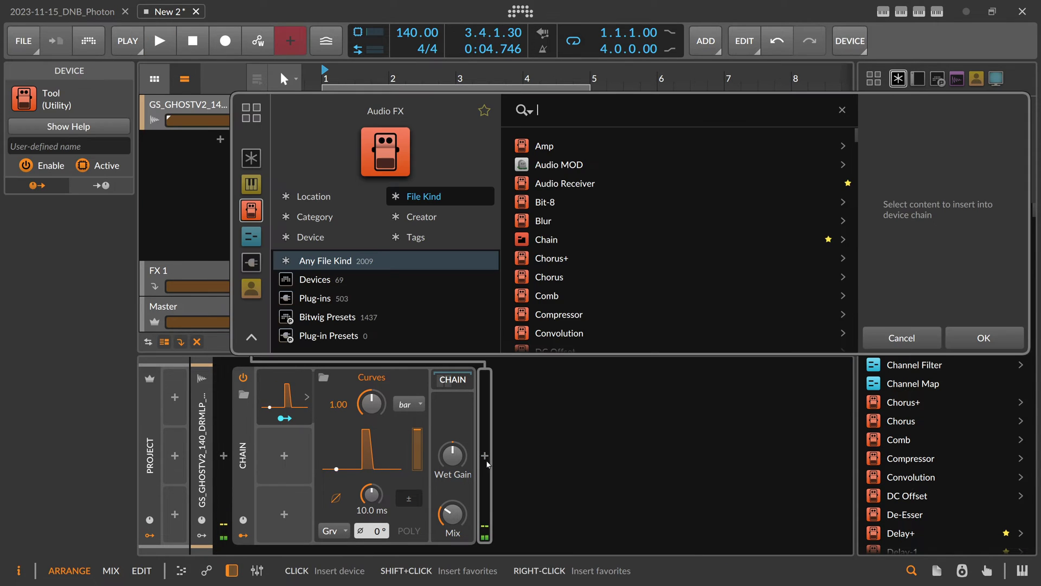
{"action": "type", "text": "peak"}
{"action": "key", "text": "Return"}
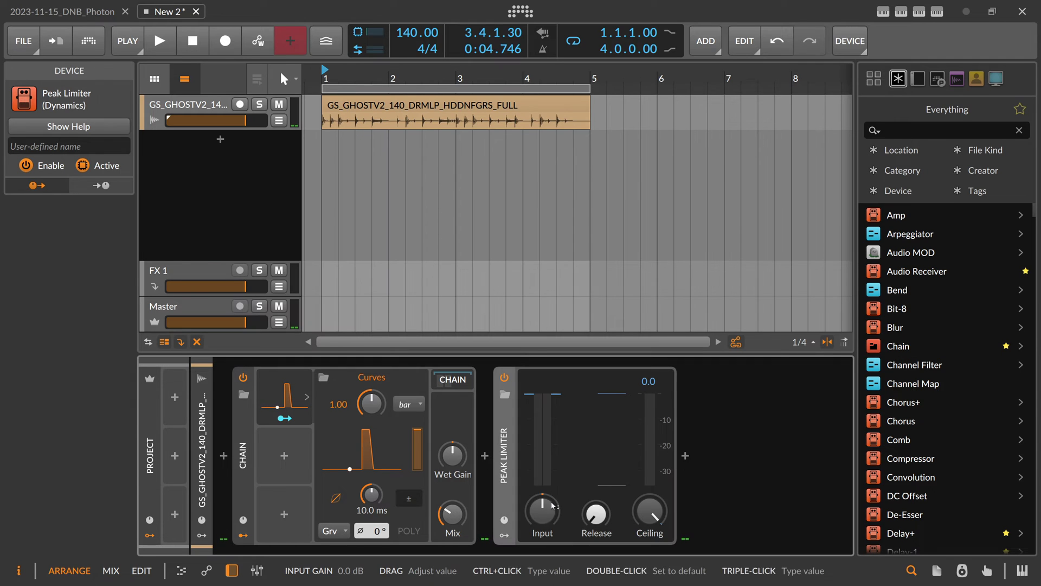
{"action": "key", "text": "space"}
{"action": "mouse_move", "coordinate": [549, 517]}
{"action": "left_mouse_down"}
{"action": "mouse_move", "coordinate": [545, 507]}
{"action": "mouse_move", "coordinate": [545, 517]}
{"action": "left_mouse_up"}
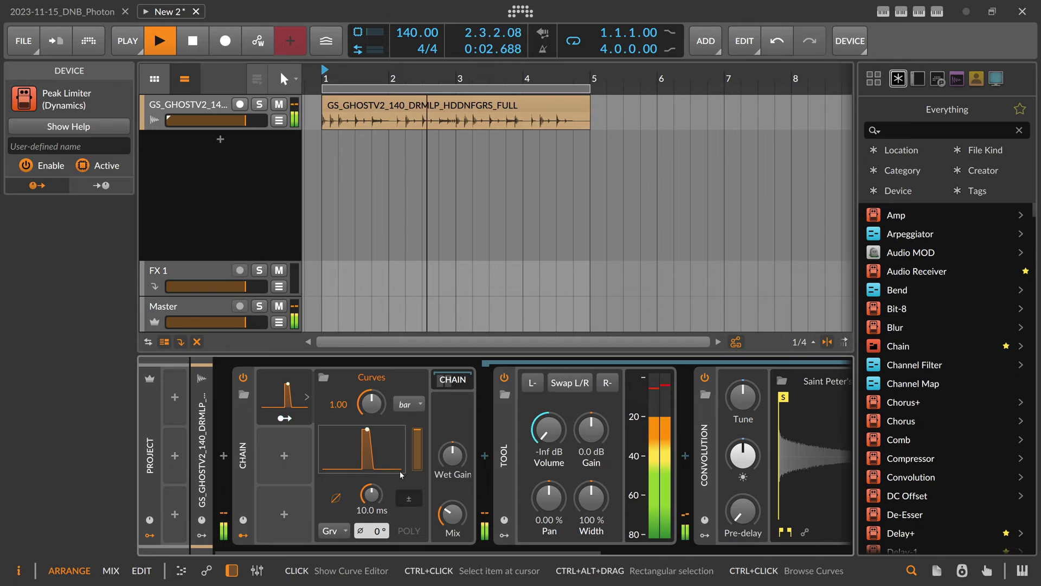
{"action": "key", "text": "space"}
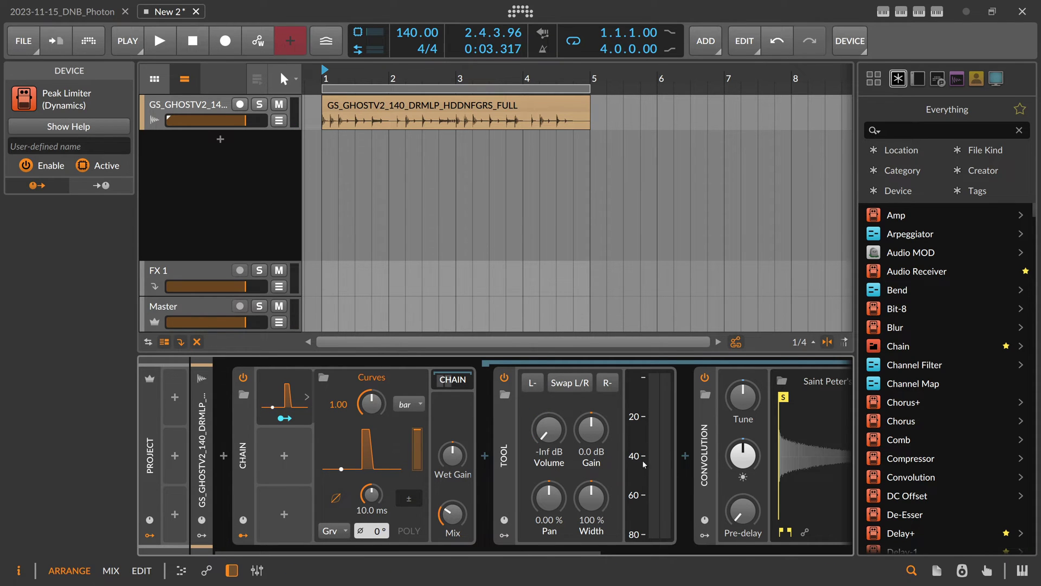
{"action": "left_click_drag", "start_coordinate": [568, 543], "coordinate": [644, 545]}
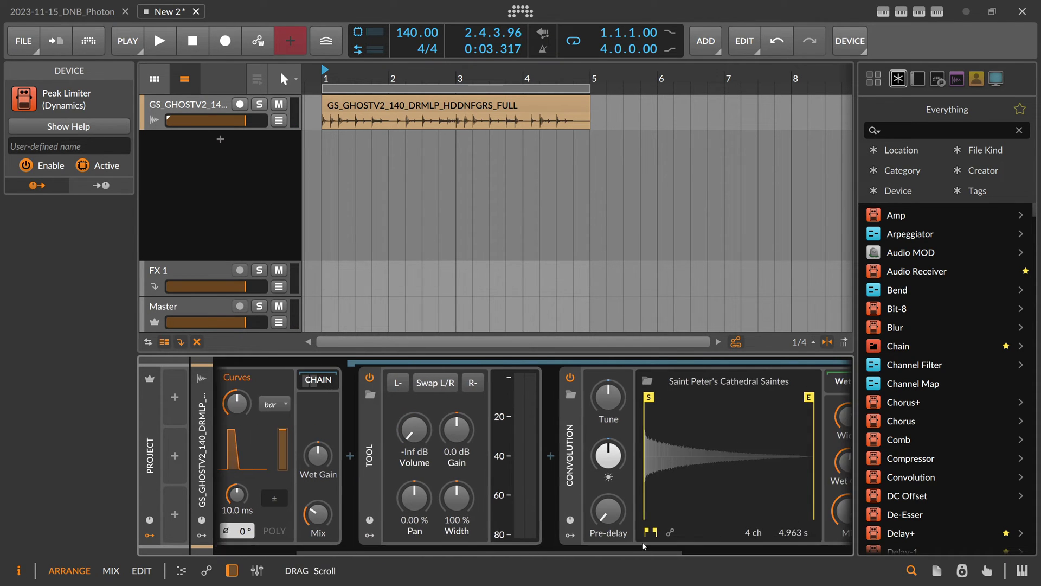
{"action": "left_click", "coordinate": [653, 381]}
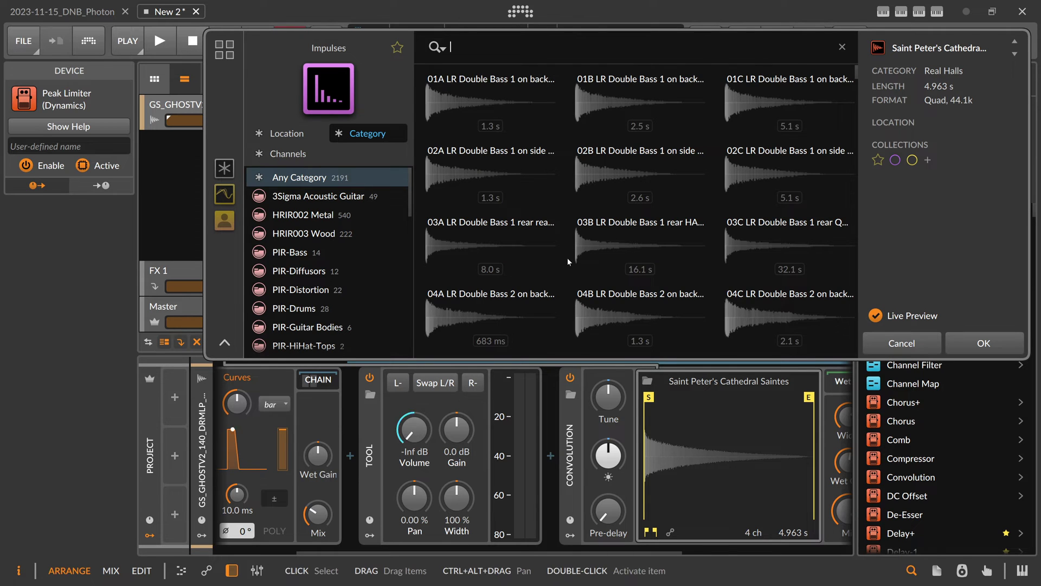
{"action": "scroll", "coordinate": [567, 258], "scroll_direction": "down", "scroll_amount": 6}
{"action": "scroll", "coordinate": [562, 256], "scroll_direction": "down", "scroll_amount": 5}
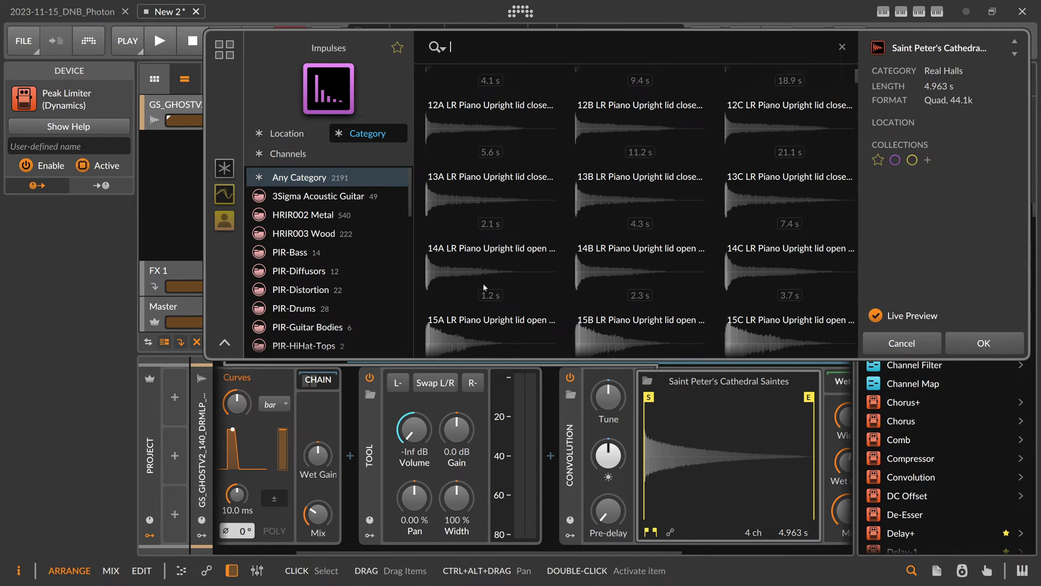
{"action": "left_click", "coordinate": [608, 446]}
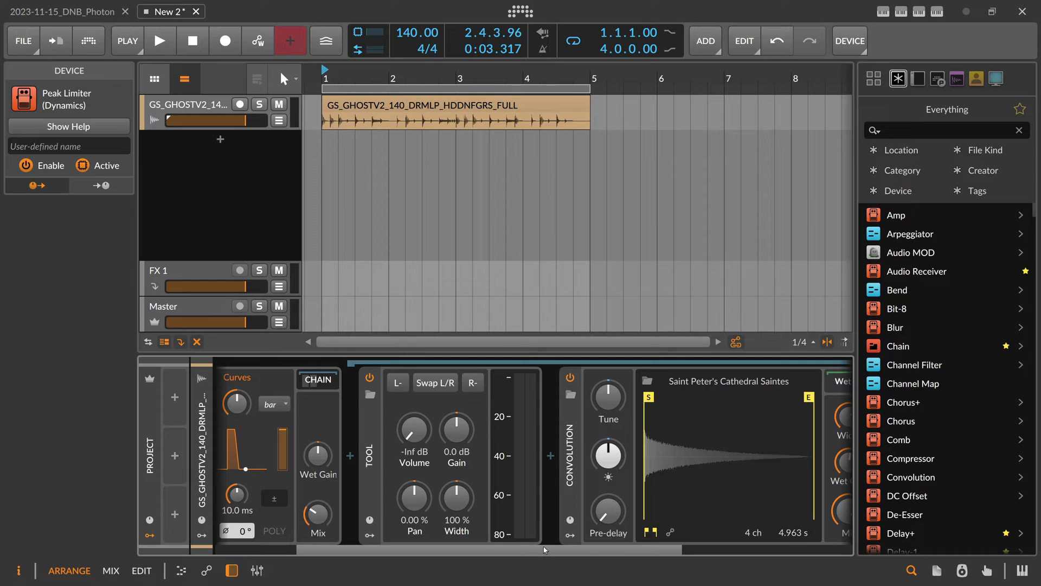
- Delete the Tool and Convolution devices and insert a fresh Tool before Peak Limiter
{"action": "left_click_drag", "start_coordinate": [573, 552], "coordinate": [425, 540]}
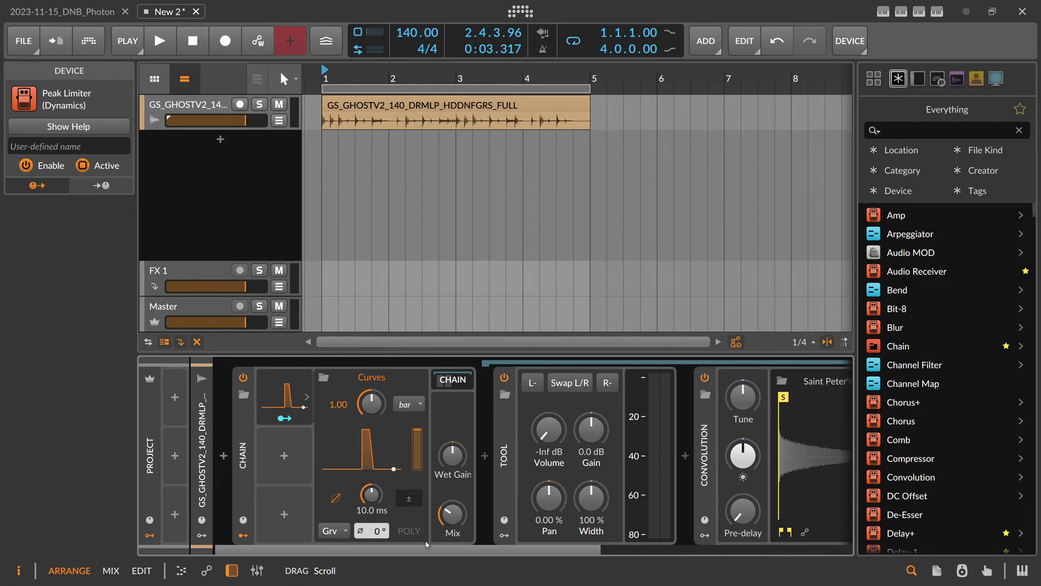
{"action": "key", "text": "Delete"}
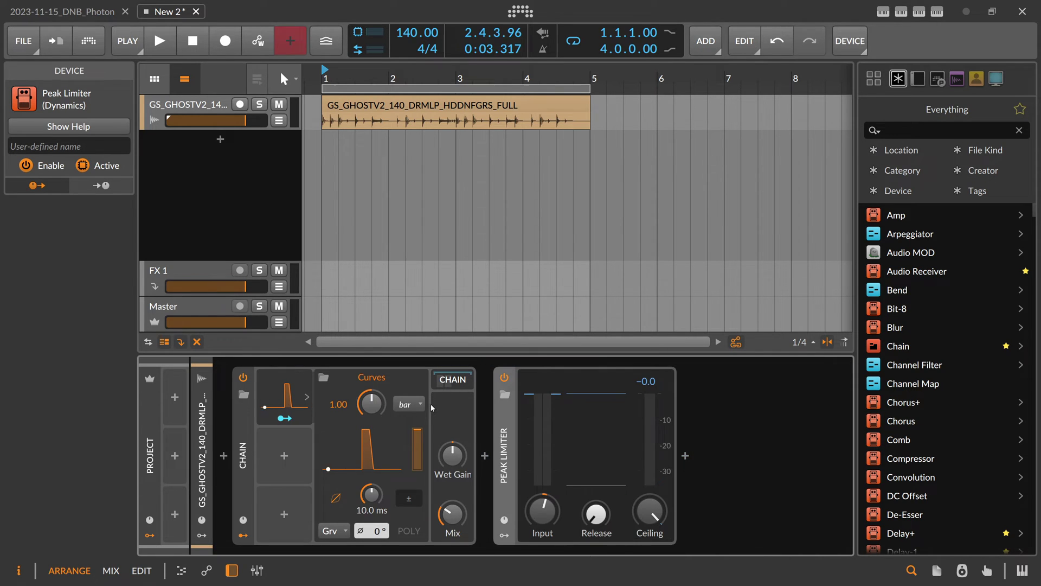
{"action": "left_click", "coordinate": [485, 456]}
{"action": "type", "text": "too"}
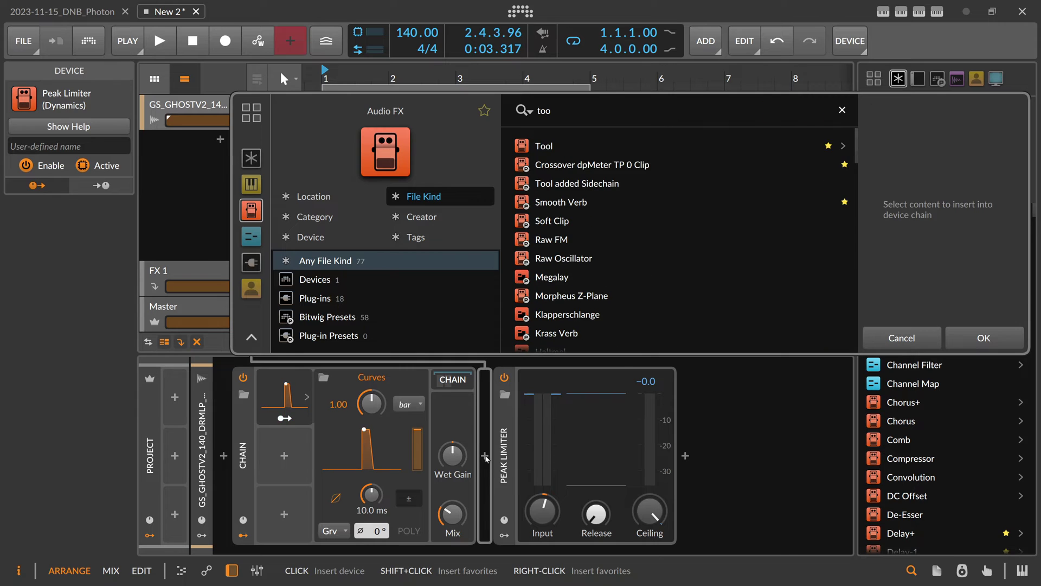
{"action": "key", "text": "Return"}
- Copy the Curves modulator onto the new Tool and map it to the Tool's Volume
{"action": "left_click", "coordinate": [284, 396]}
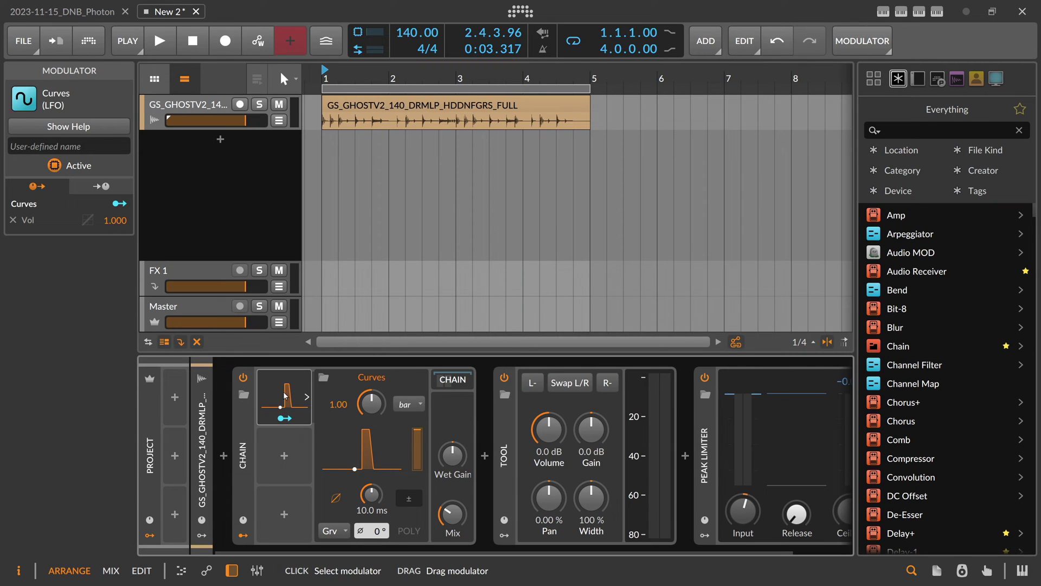
{"action": "left_click_drag", "start_coordinate": [284, 396], "coordinate": [664, 462]}
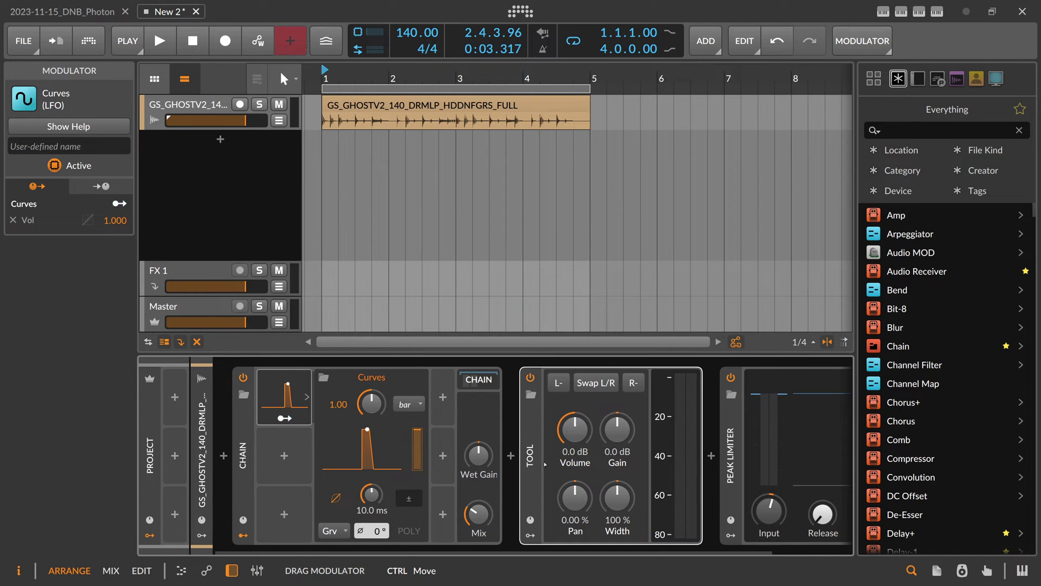
{"action": "left_click_drag", "start_coordinate": [542, 465], "coordinate": [544, 496]}
{"action": "left_click", "coordinate": [505, 536]}
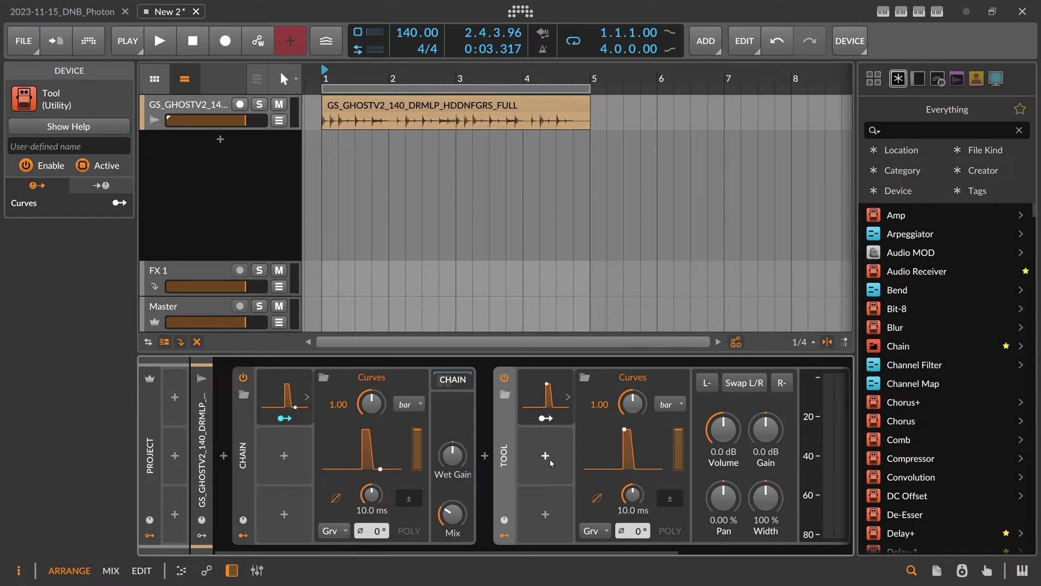
{"action": "left_click", "coordinate": [545, 418]}
{"action": "left_click_drag", "start_coordinate": [723, 430], "coordinate": [723, 412]}
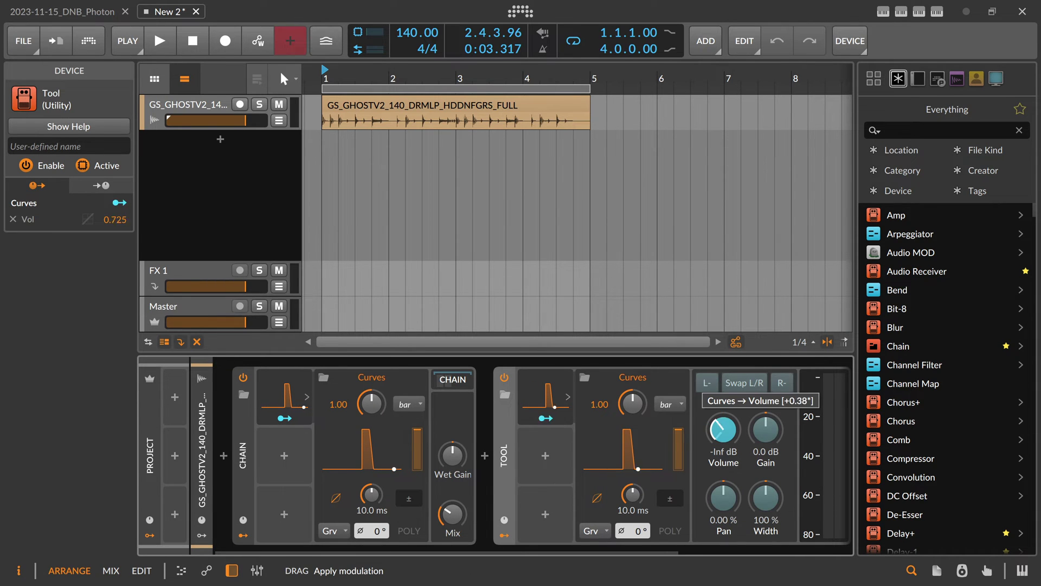
{"action": "left_click", "coordinate": [593, 436]}
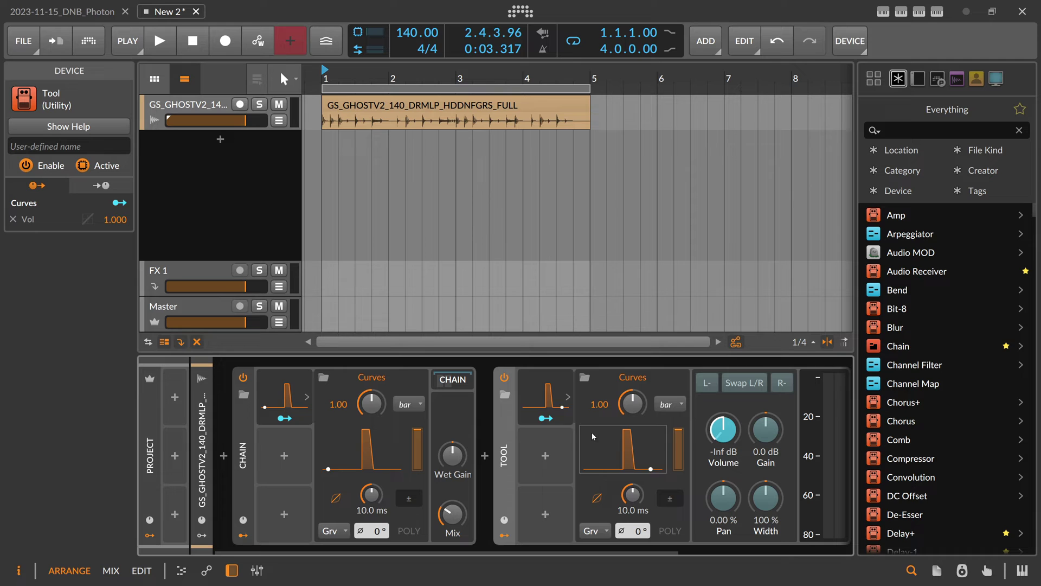
{"action": "scroll", "coordinate": [542, 477], "scroll_direction": "right", "scroll_amount": 2}
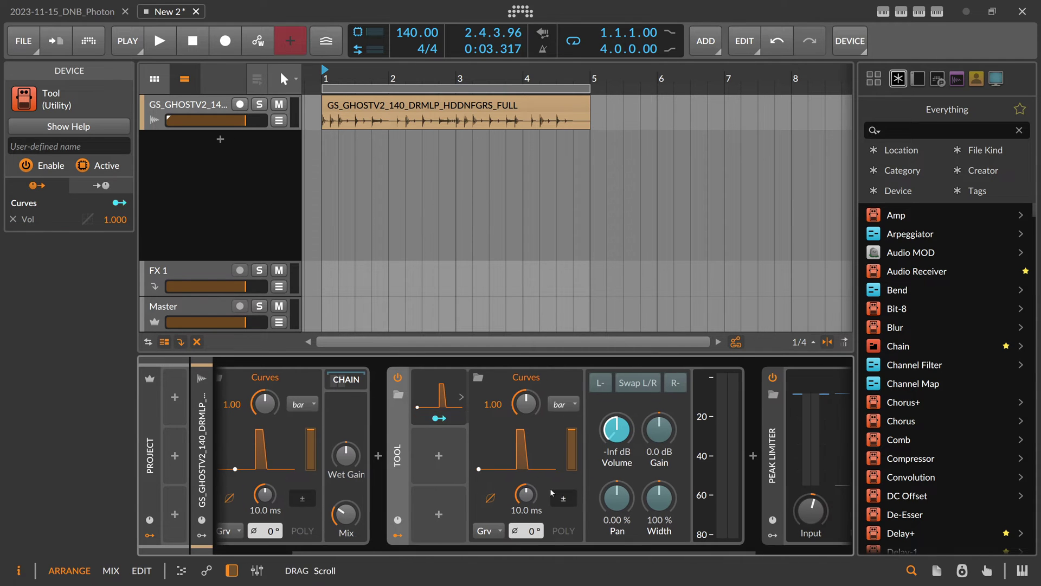
{"action": "left_click", "coordinate": [534, 459]}
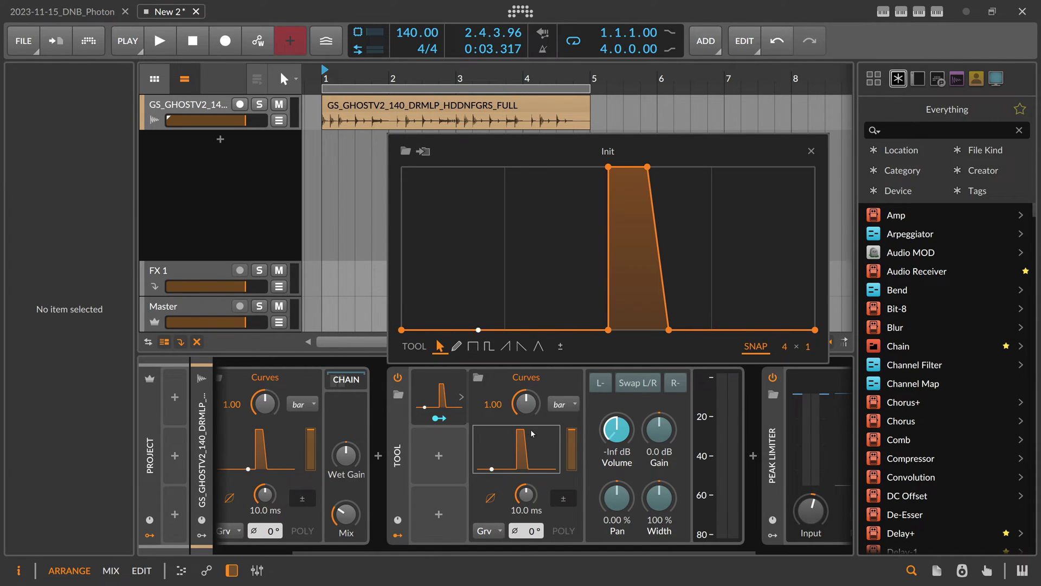
- During playback, draw eight Saw Down ramps into the Tool's Curves shape with SNAP set to 8
{"action": "key", "text": "space"}
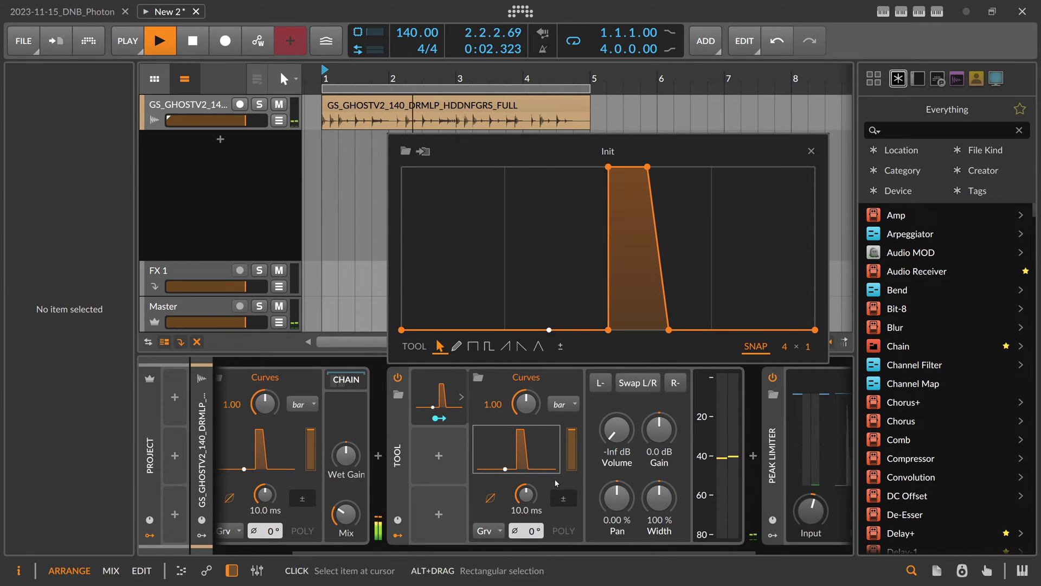
{"action": "left_click", "coordinate": [519, 347]}
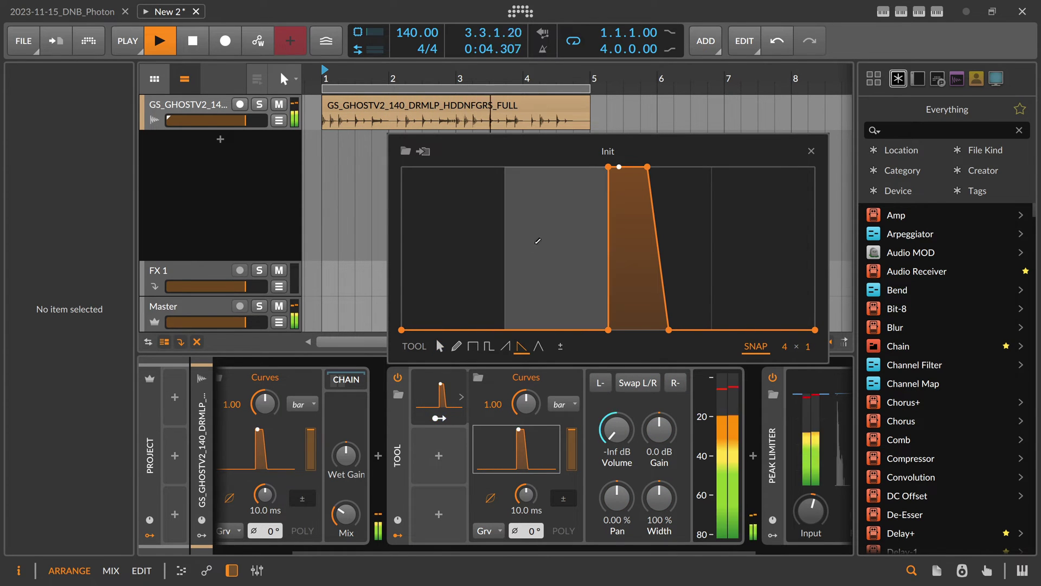
{"action": "left_click_drag", "start_coordinate": [784, 346], "coordinate": [784, 328]}
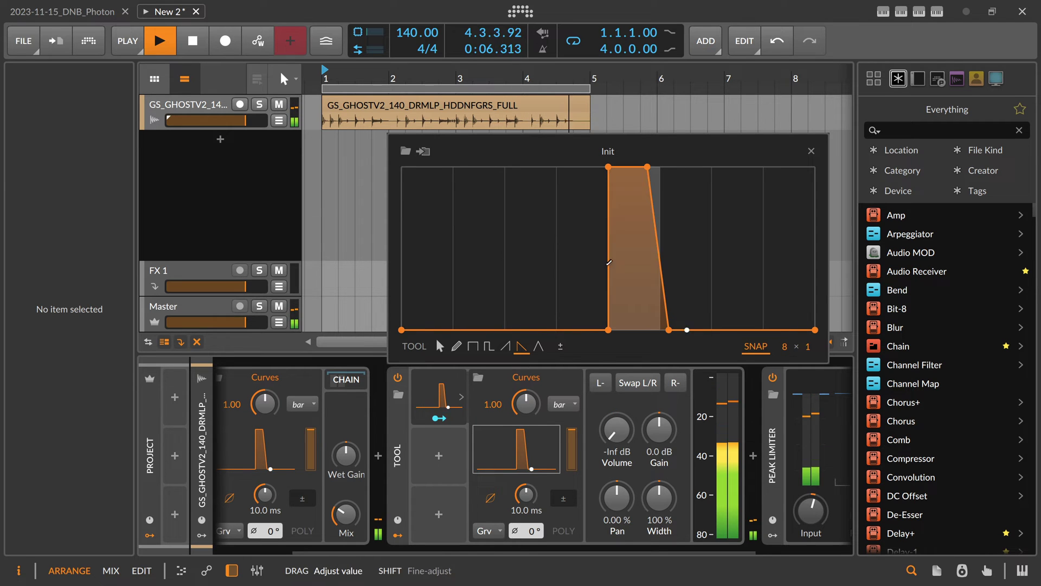
{"action": "mouse_move", "coordinate": [404, 169]}
{"action": "left_mouse_down"}
{"action": "mouse_move", "coordinate": [635, 249]}
{"action": "mouse_move", "coordinate": [794, 147]}
{"action": "mouse_move", "coordinate": [404, 158]}
{"action": "mouse_move", "coordinate": [787, 201]}
{"action": "left_mouse_up"}
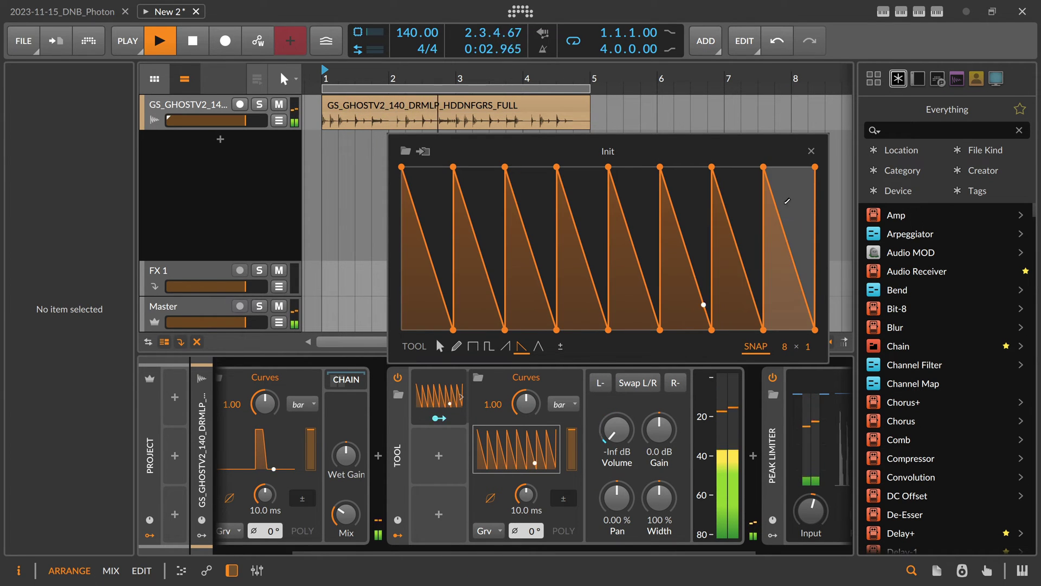
{"action": "left_click", "coordinate": [811, 151]}
{"action": "key", "text": "space"}
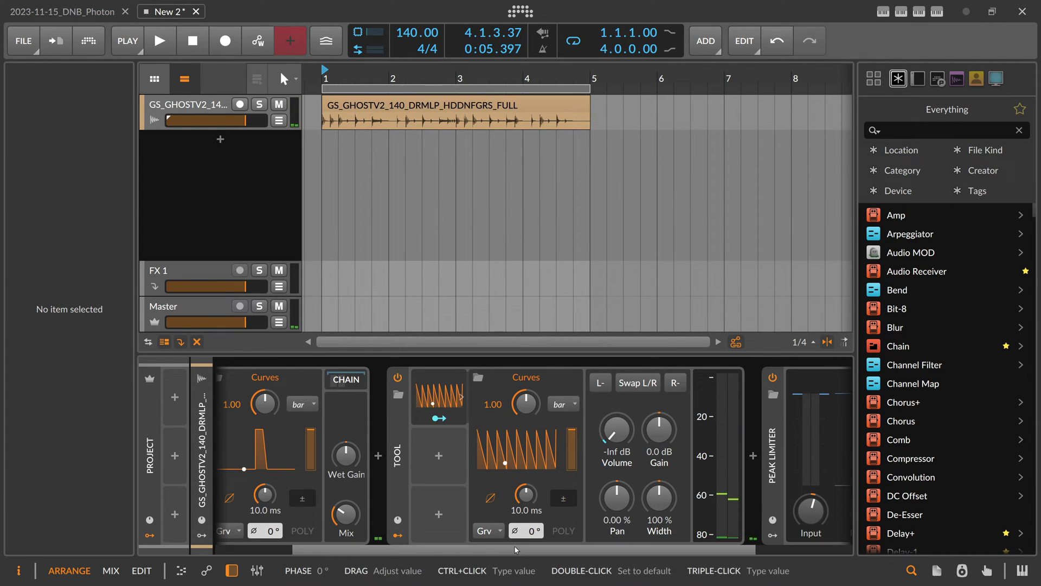
- Delete the Chain device and then the Tool device from the drum track
{"action": "scroll", "coordinate": [500, 535], "scroll_direction": "up", "scroll_amount": 1}
{"action": "scroll", "coordinate": [454, 549], "scroll_direction": "up", "scroll_amount": 6}
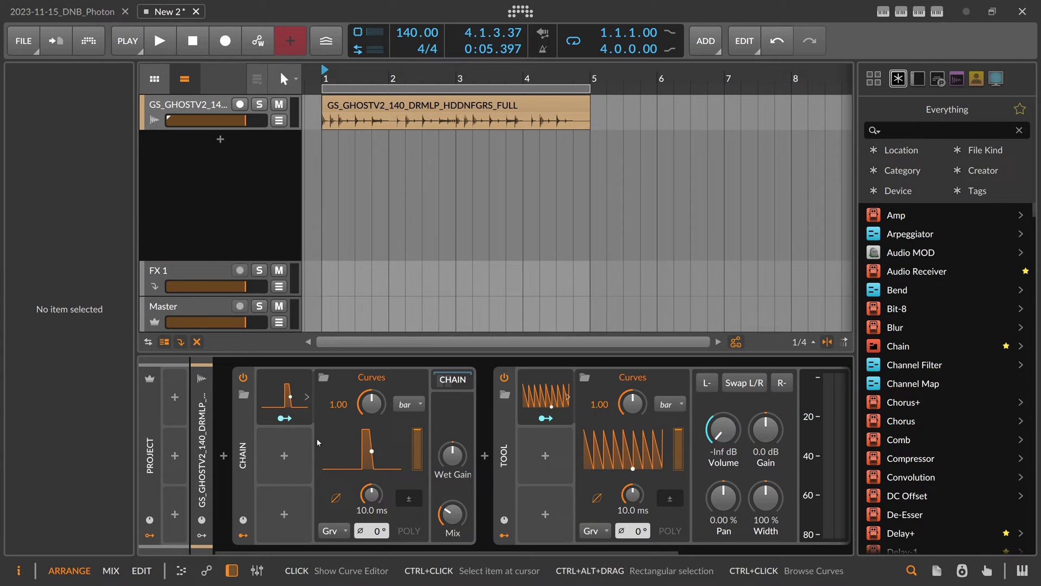
{"action": "left_click", "coordinate": [244, 456]}
{"action": "key", "text": "Delete"}
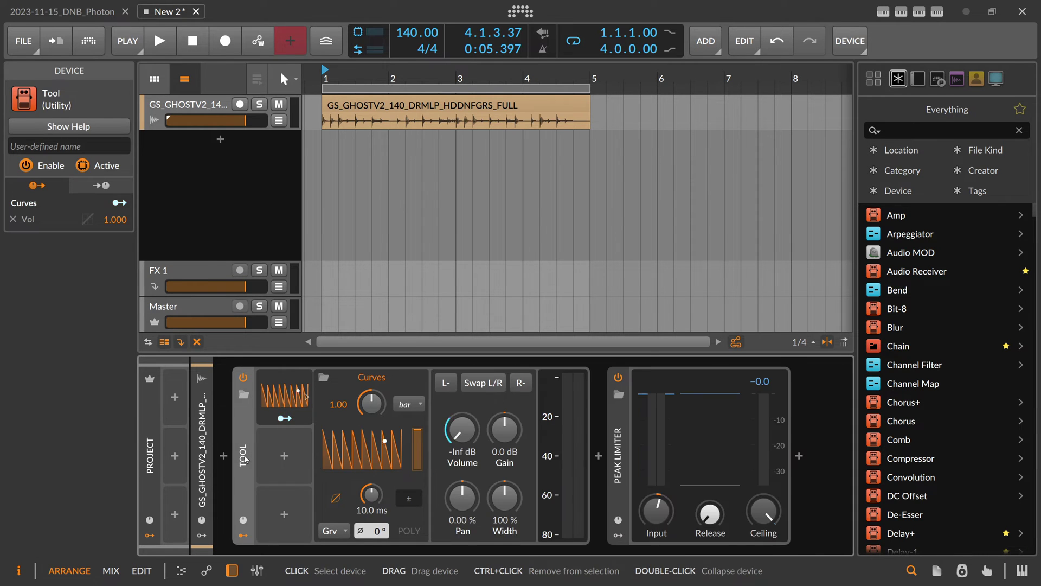
{"action": "key", "text": "Delete"}
- Insert Delay+ before Peak Limiter with free millisecond time near 29 ms and lower feedback
{"action": "left_click", "coordinate": [224, 456]}
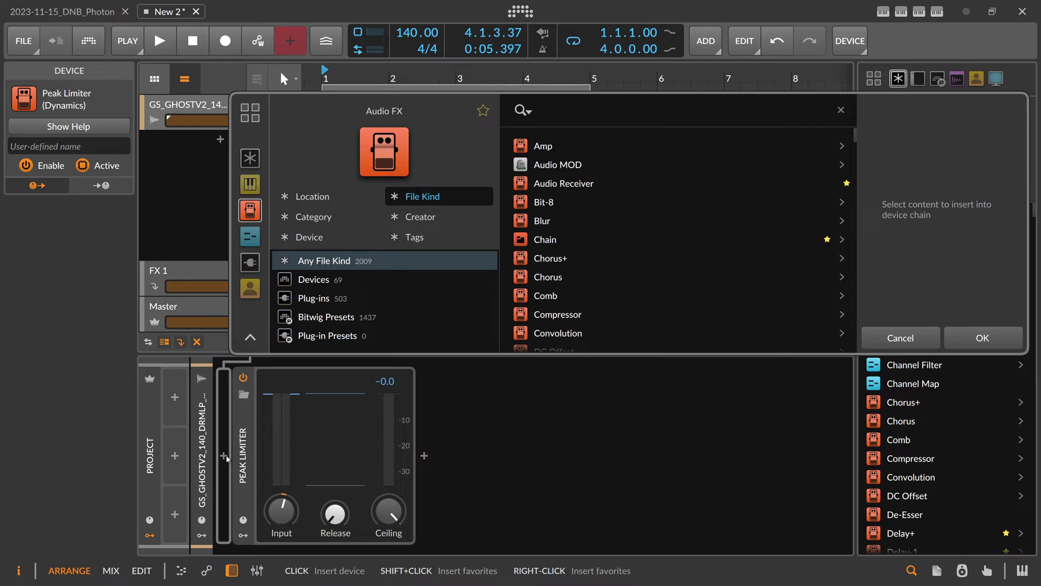
{"action": "type", "text": "delay"}
{"action": "key", "text": "Down"}
{"action": "key", "text": "Return"}
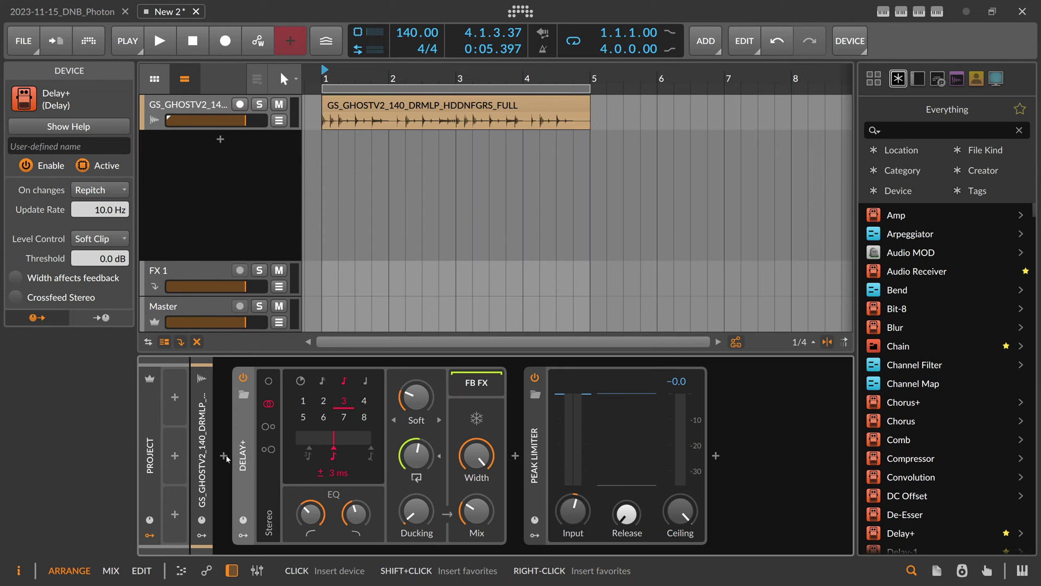
{"action": "left_click", "coordinate": [302, 381]}
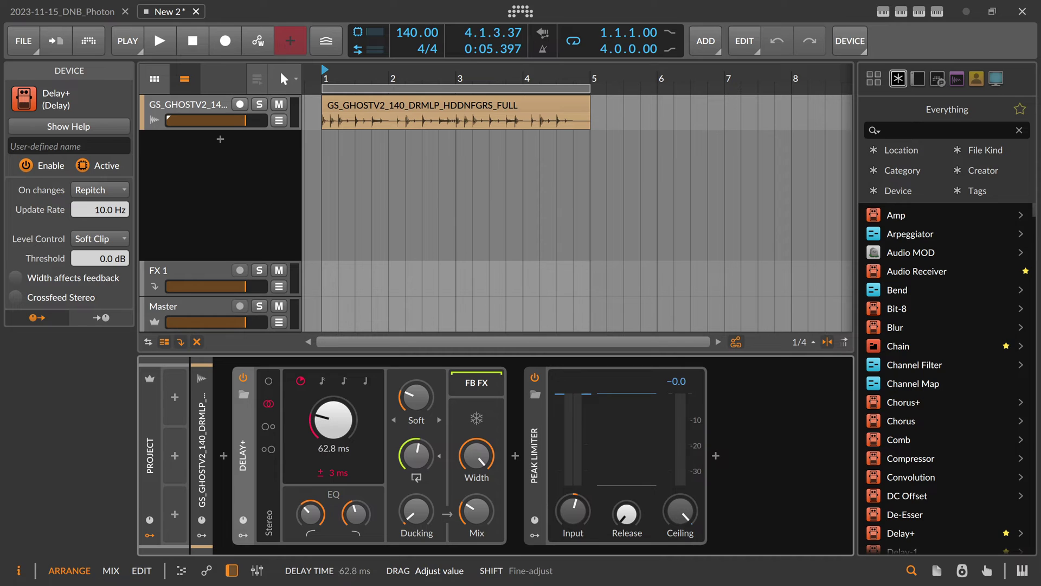
{"action": "left_click_drag", "start_coordinate": [334, 419], "coordinate": [334, 414]}
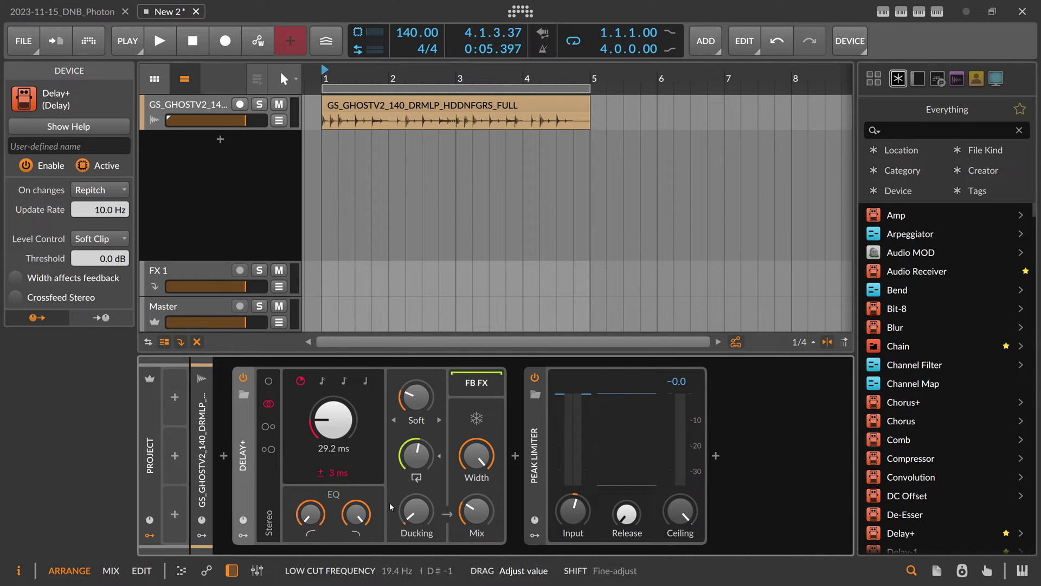
{"action": "left_click_drag", "start_coordinate": [416, 396], "coordinate": [418, 406]}
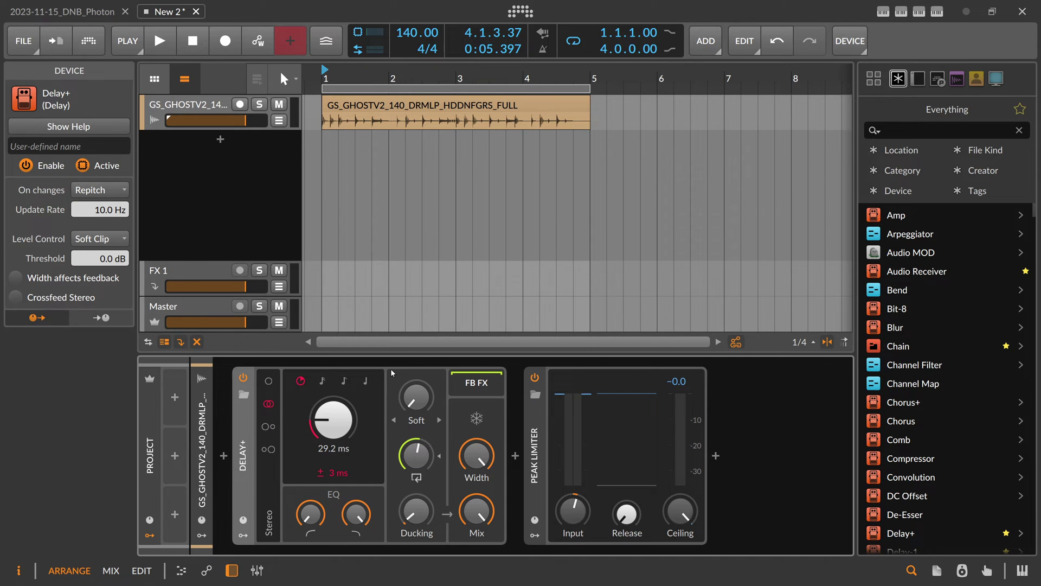
- Sweep the Delay+ delay time by ear during playback, leaving it at 7.60 ms
{"action": "key", "text": "space"}
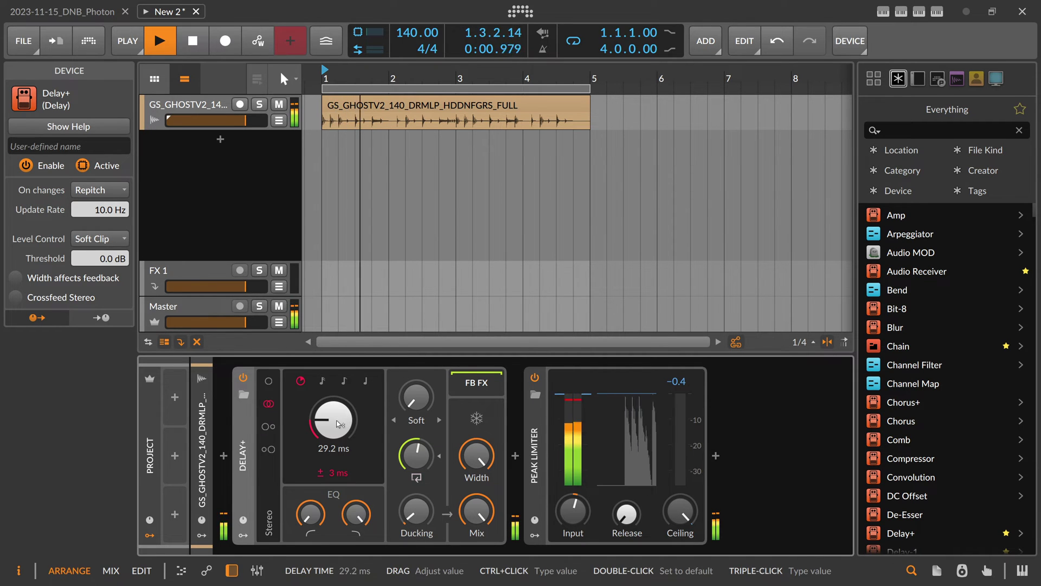
{"action": "left_click_drag", "start_coordinate": [336, 426], "coordinate": [336, 399]}
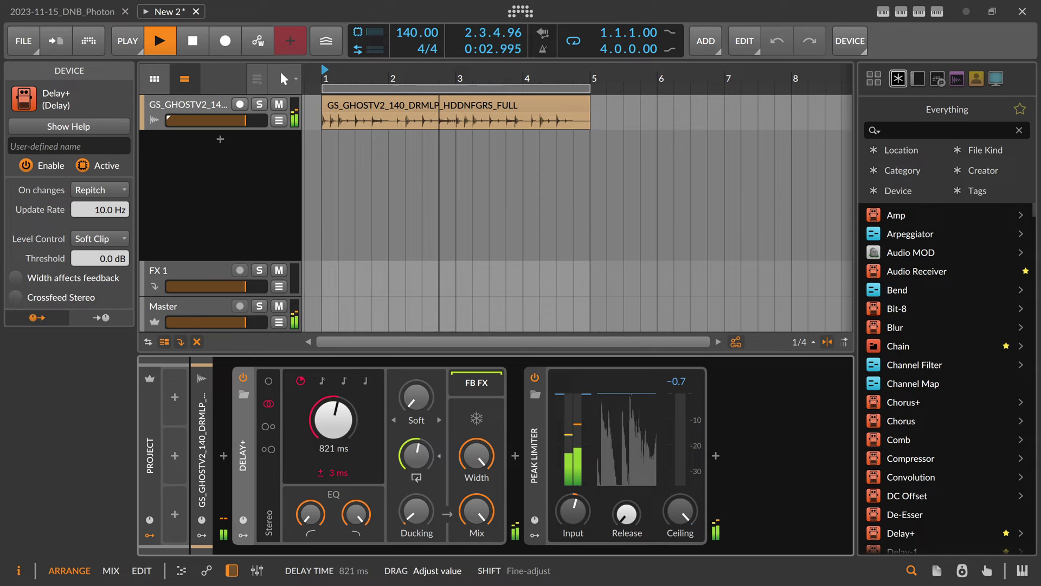
{"action": "left_click_drag", "start_coordinate": [333, 419], "coordinate": [334, 476]}
{"action": "key", "text": "space"}
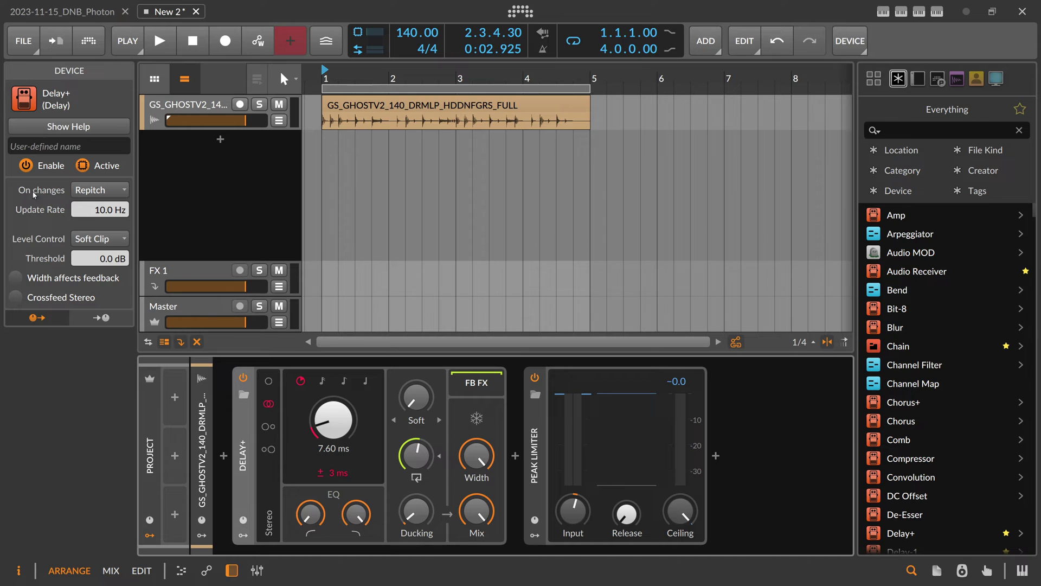
- Set Delay+ On changes to Fade and sweep the delay time to 12.3 ms while playing
{"action": "left_click", "coordinate": [89, 191]}
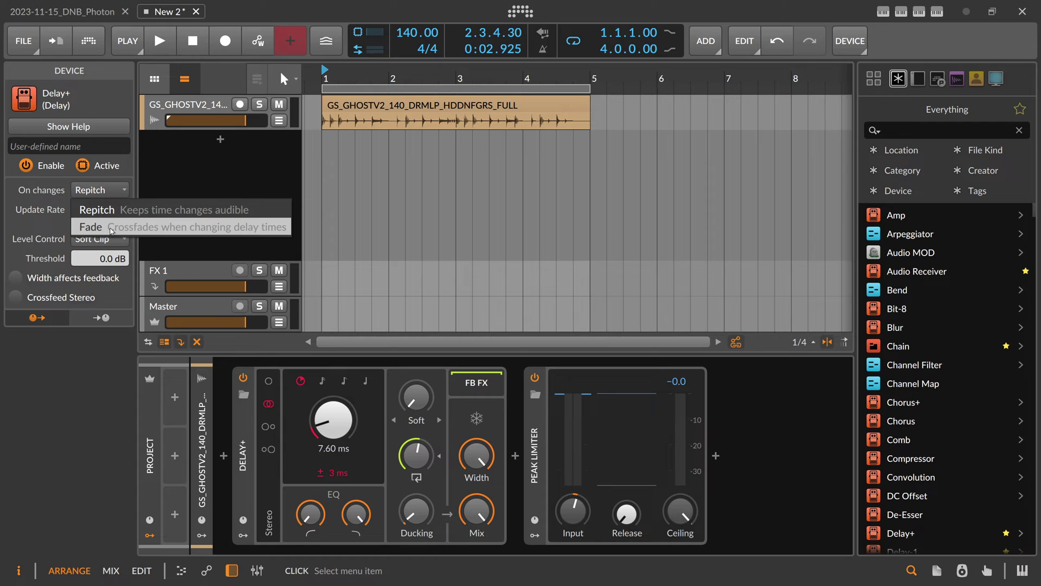
{"action": "left_click", "coordinate": [111, 228]}
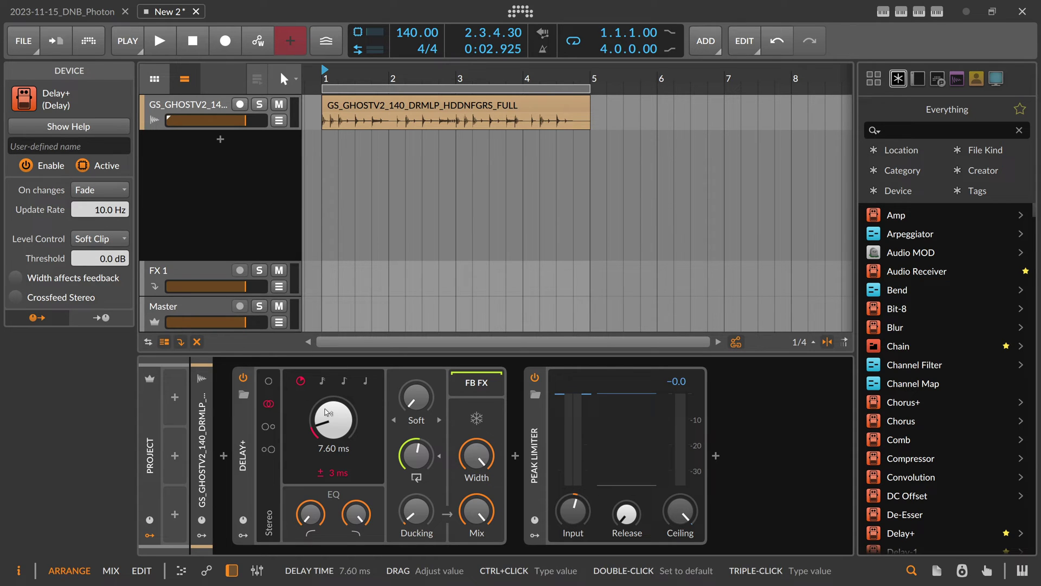
{"action": "key", "text": "space"}
{"action": "mouse_move", "coordinate": [322, 414]}
{"action": "left_mouse_down"}
{"action": "mouse_move", "coordinate": [322, 323]}
{"action": "mouse_move", "coordinate": [322, 428]}
{"action": "mouse_move", "coordinate": [323, 385]}
{"action": "mouse_move", "coordinate": [323, 426]}
{"action": "mouse_move", "coordinate": [323, 385]}
{"action": "mouse_move", "coordinate": [323, 412]}
{"action": "left_mouse_up"}
- Add a Curves modulator to Delay+ with Grv trigger mode and a bar-based rate
{"action": "key", "text": "space"}
{"action": "left_click", "coordinate": [243, 535]}
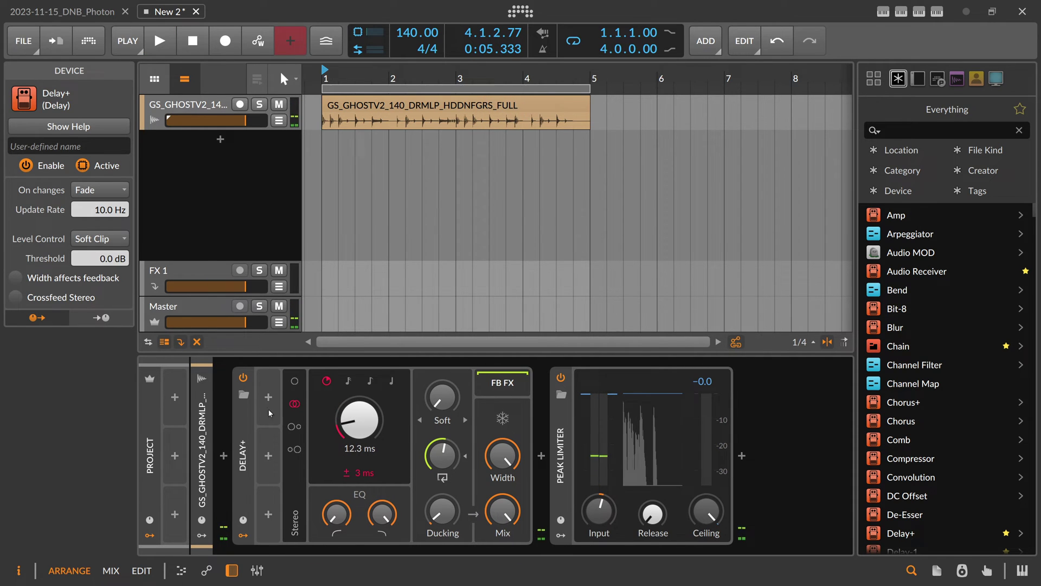
{"action": "left_click", "coordinate": [267, 402]}
{"action": "type", "text": "curve"}
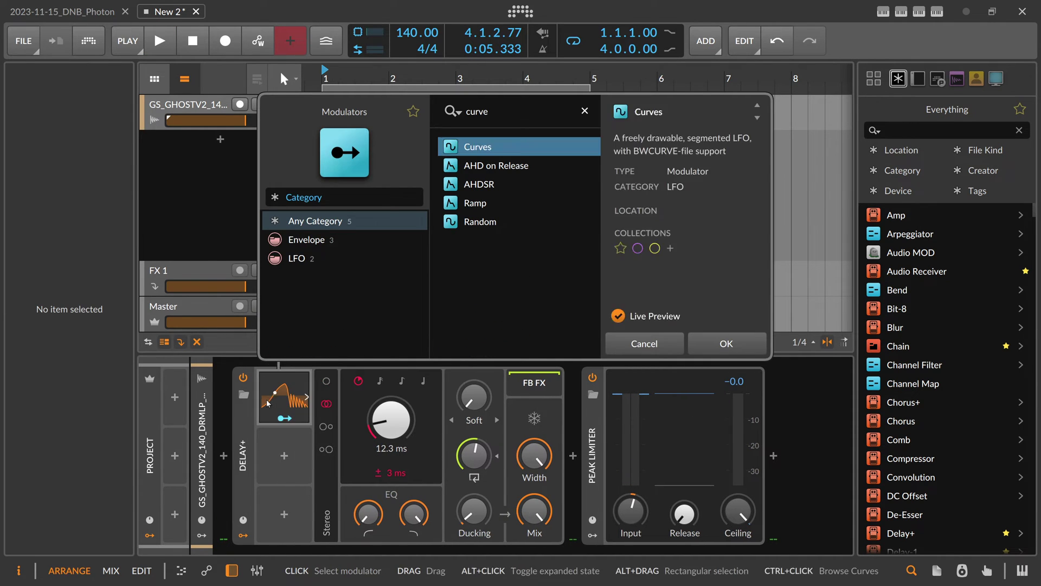
{"action": "key", "text": "Return"}
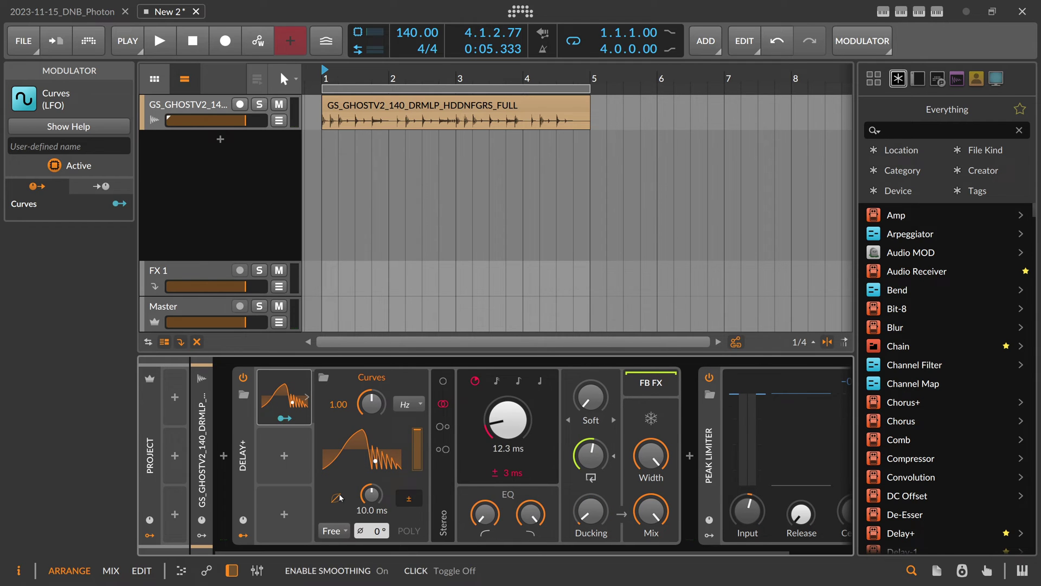
{"action": "left_click", "coordinate": [334, 530]}
{"action": "left_click", "coordinate": [335, 495]}
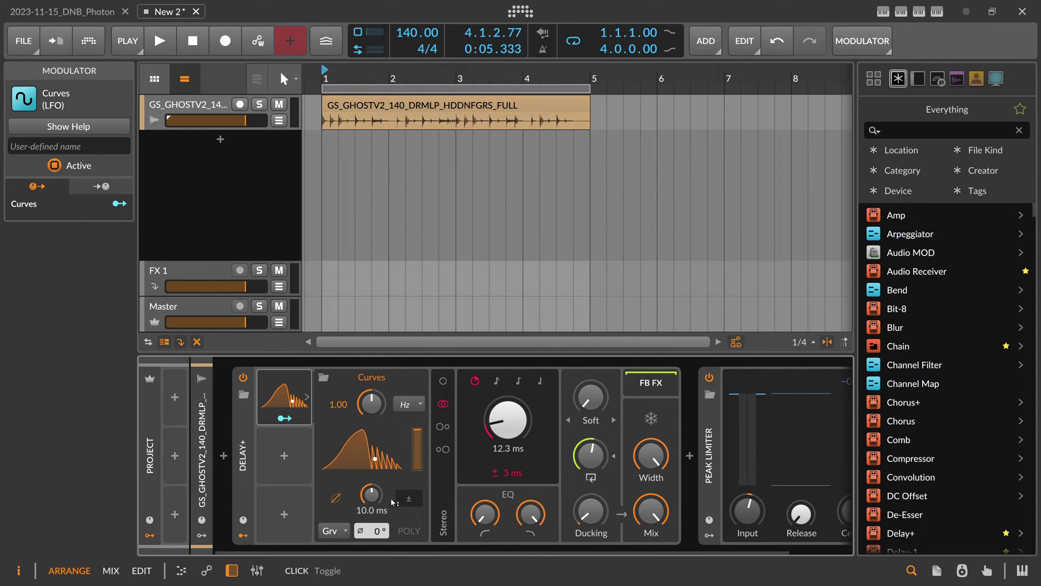
{"action": "left_click", "coordinate": [409, 404]}
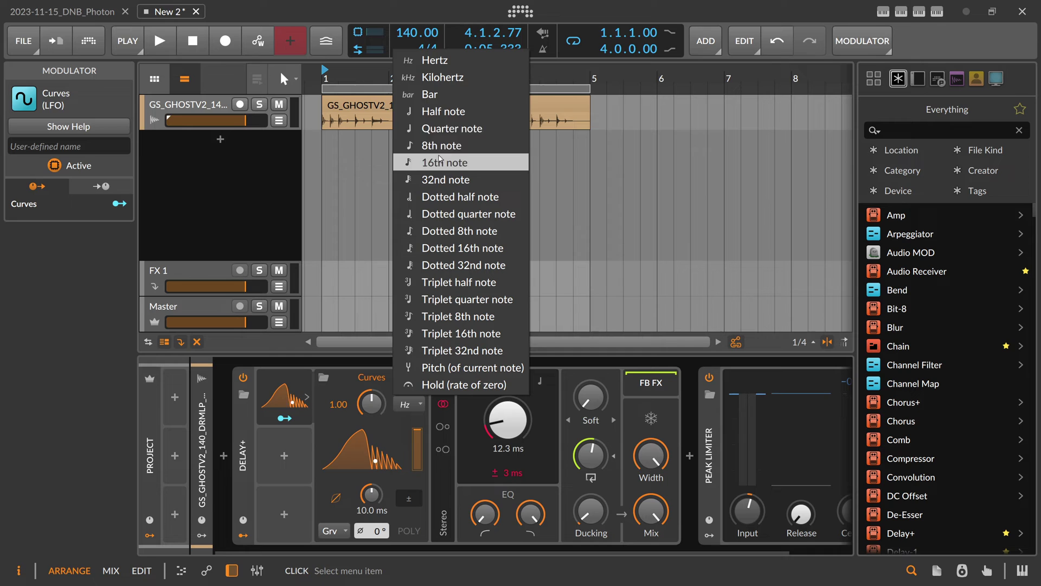
{"action": "left_click", "coordinate": [445, 96]}
- Reset the curve, draw a half-step pulse, falling saw and two rising ramps, and map it to Delay Time
{"action": "left_click", "coordinate": [362, 449]}
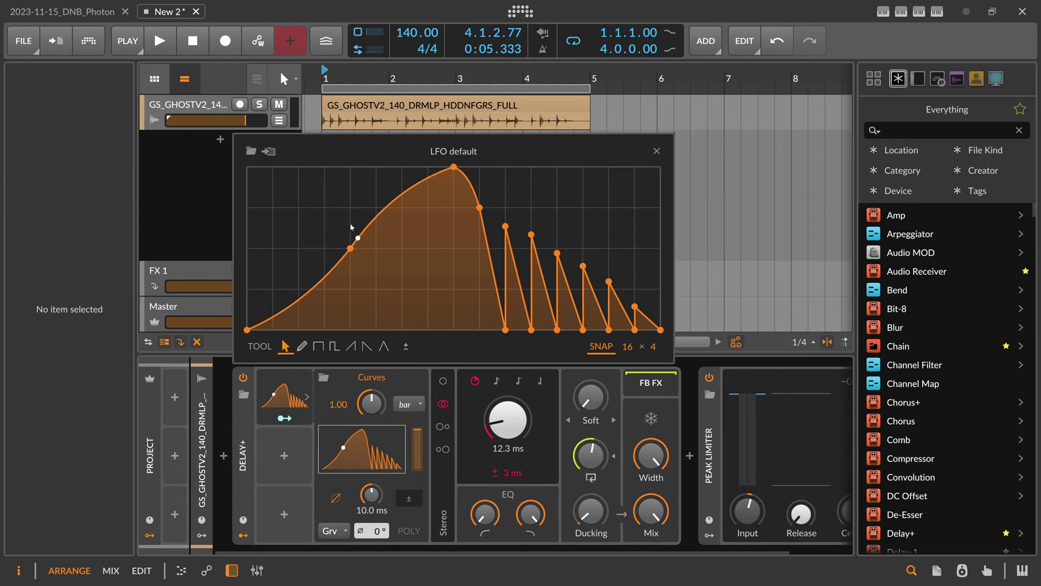
{"action": "right_click", "coordinate": [350, 223]}
{"action": "left_click", "coordinate": [374, 341]}
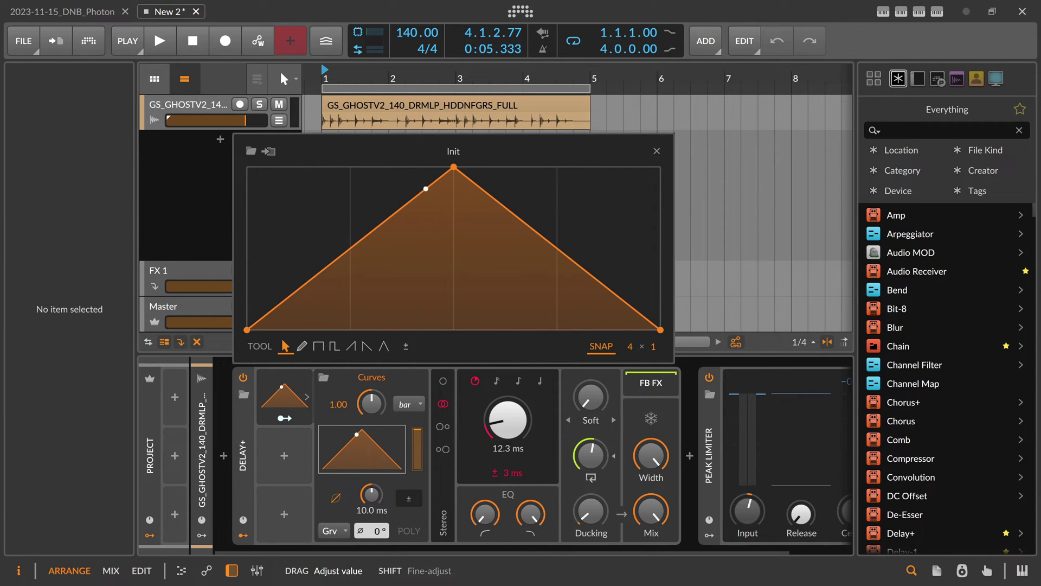
{"action": "scroll", "coordinate": [630, 350], "scroll_direction": "up", "scroll_amount": 4}
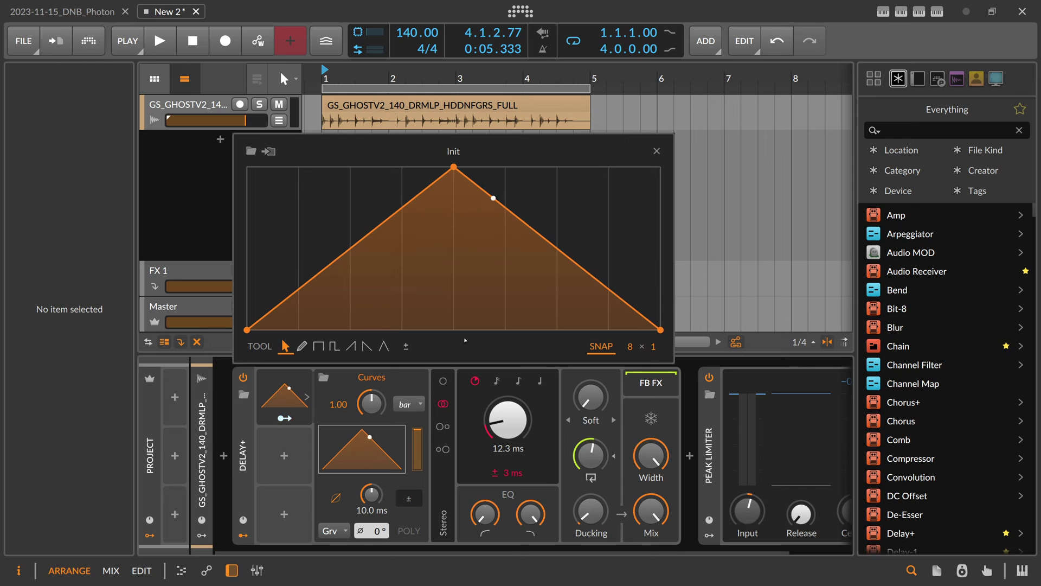
{"action": "left_click", "coordinate": [333, 346]}
{"action": "left_click_drag", "start_coordinate": [312, 326], "coordinate": [312, 169]}
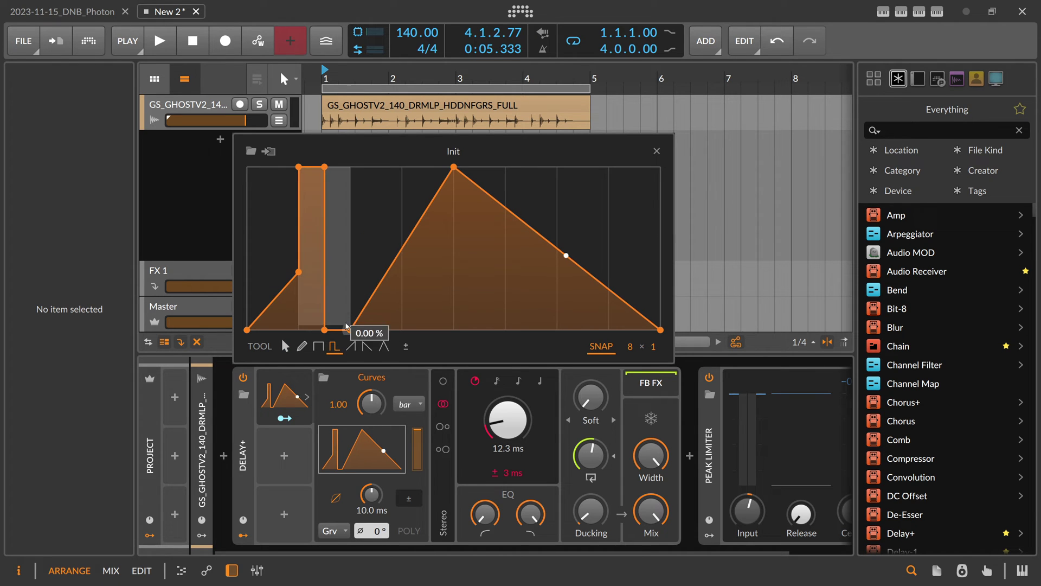
{"action": "left_click", "coordinate": [366, 346]}
{"action": "left_click", "coordinate": [428, 244]}
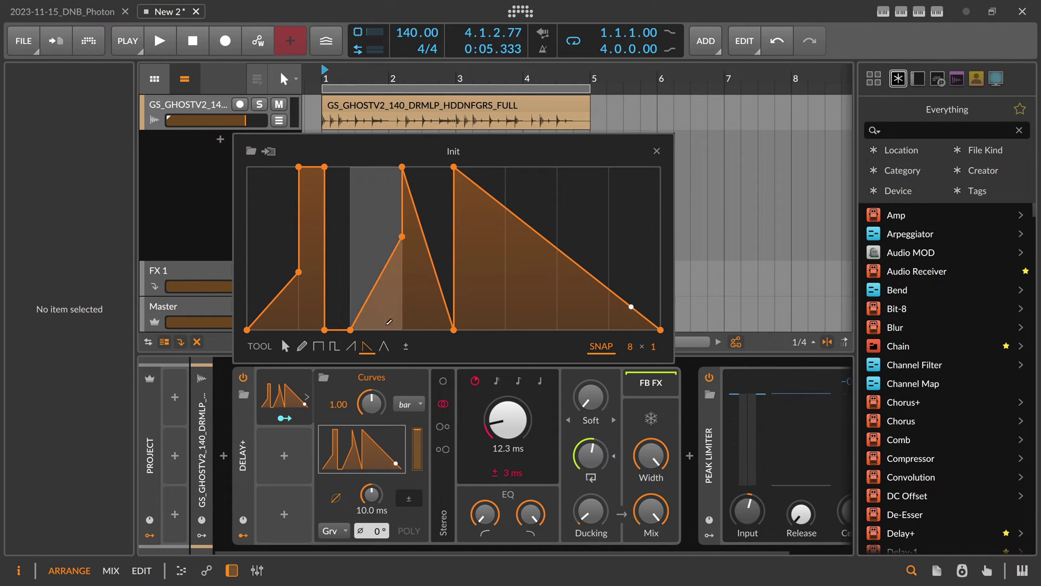
{"action": "left_click", "coordinate": [351, 345]}
{"action": "left_click", "coordinate": [531, 249]}
{"action": "left_click", "coordinate": [582, 249]}
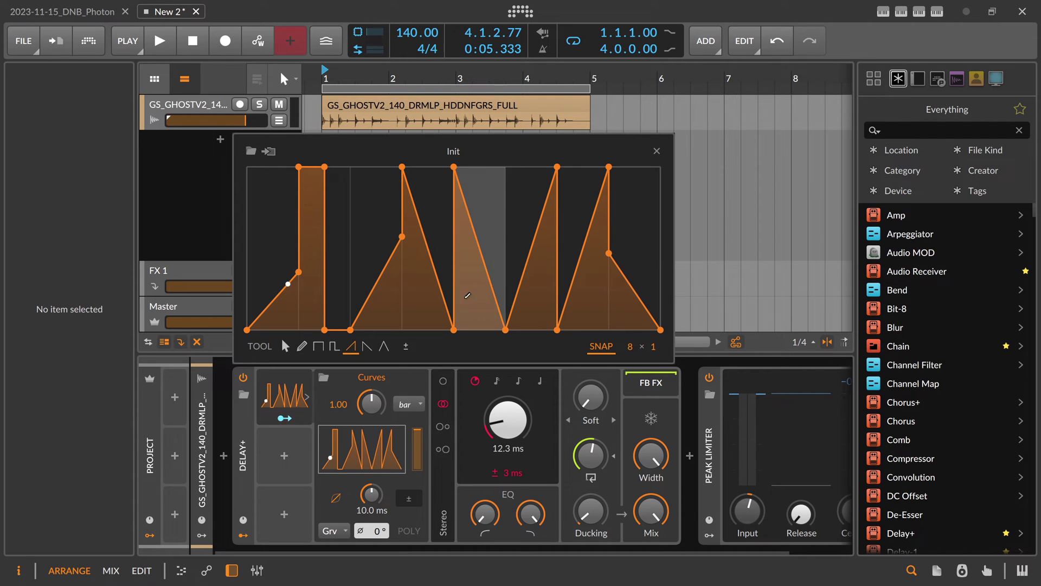
{"action": "left_click", "coordinate": [285, 418]}
{"action": "left_click_drag", "start_coordinate": [508, 420], "coordinate": [505, 425]}
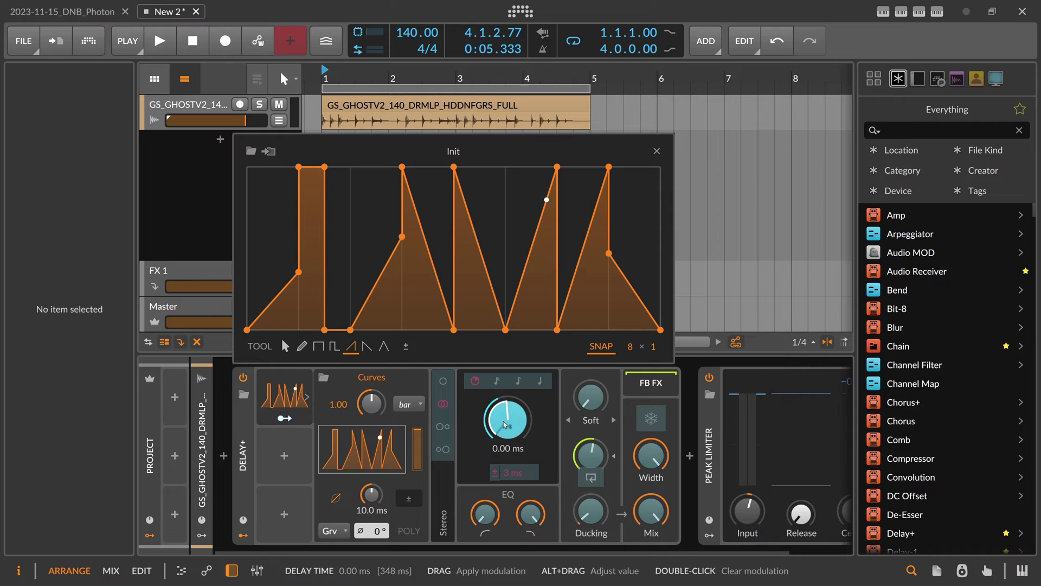
- While playing, pull one curve point to 0 %, raise the Soft amount, then close the editor
{"action": "left_click", "coordinate": [292, 419]}
{"action": "key", "text": "space"}
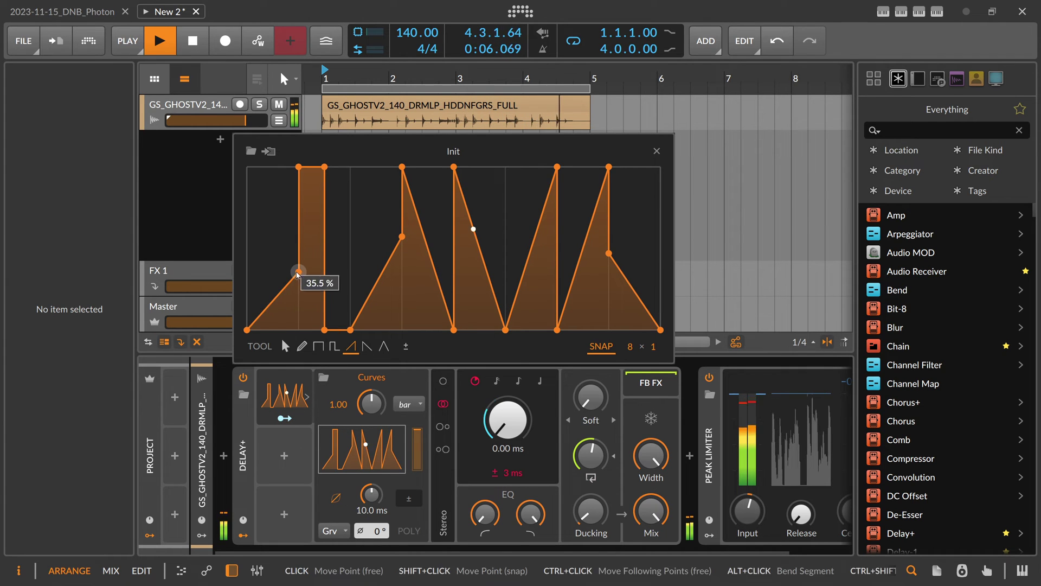
{"action": "left_click_drag", "start_coordinate": [298, 272], "coordinate": [298, 329]}
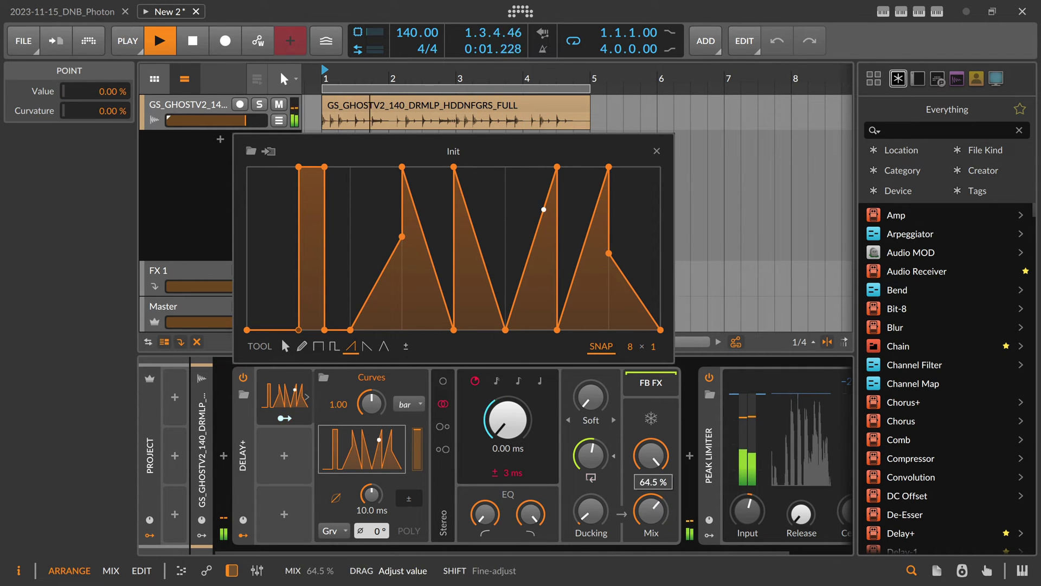
{"action": "mouse_move", "coordinate": [590, 397]}
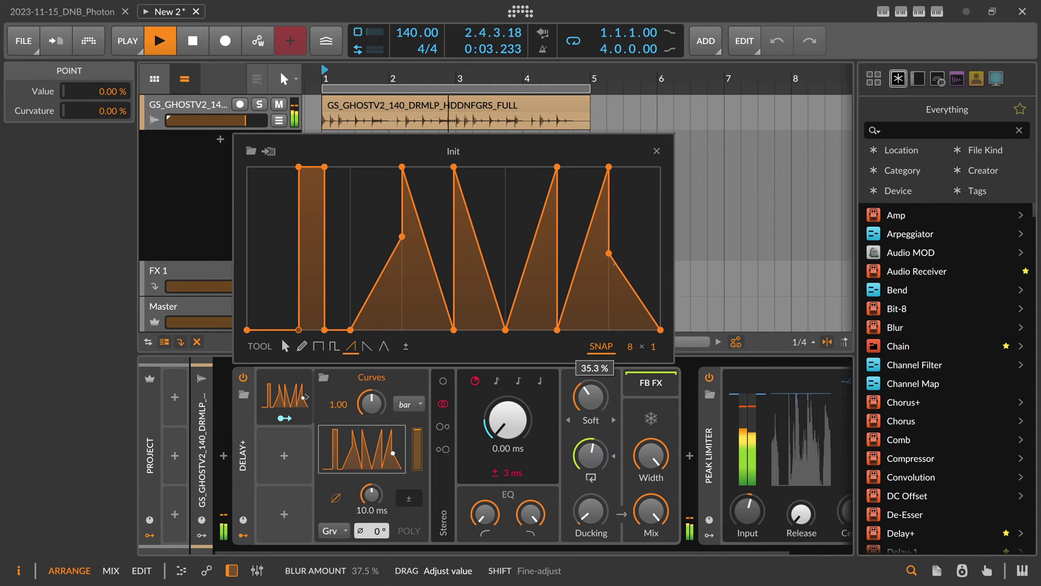
{"action": "mouse_move", "coordinate": [591, 397]}
{"action": "left_mouse_down"}
{"action": "mouse_move", "coordinate": [591, 363]}
{"action": "mouse_move", "coordinate": [591, 414]}
{"action": "left_mouse_up"}
{"action": "key", "text": "space"}
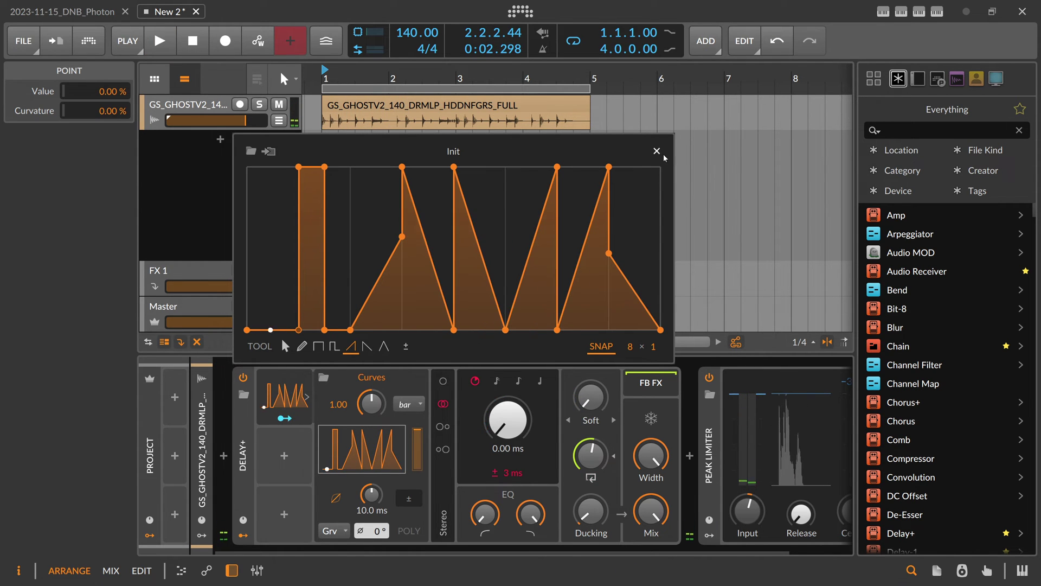
{"action": "key", "text": "Escape"}
- Compare Repitch and Fade modes during playback, settling on Fade with a higher update rate
{"action": "left_click", "coordinate": [244, 419]}
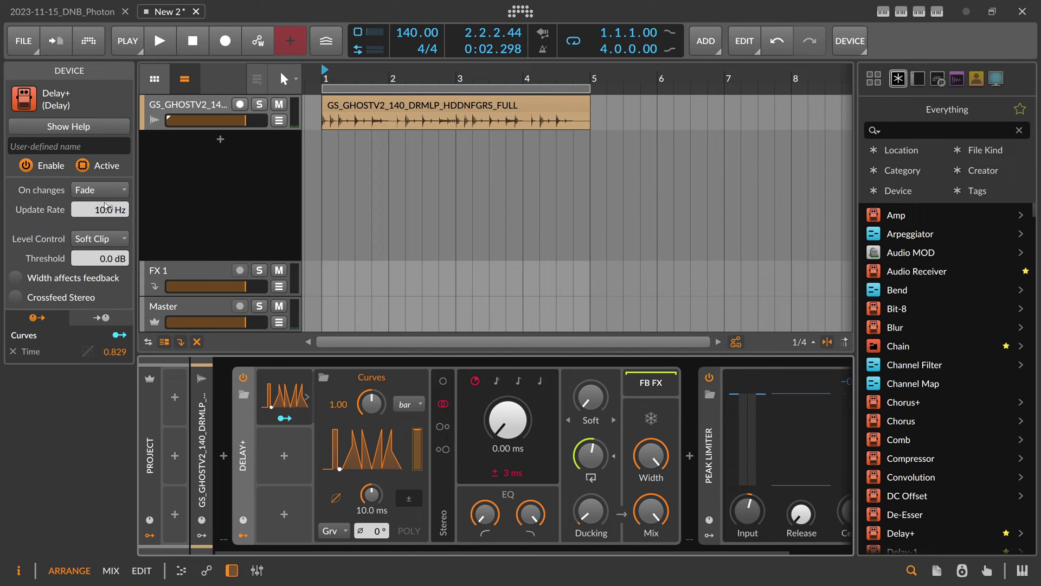
{"action": "left_click", "coordinate": [97, 190]}
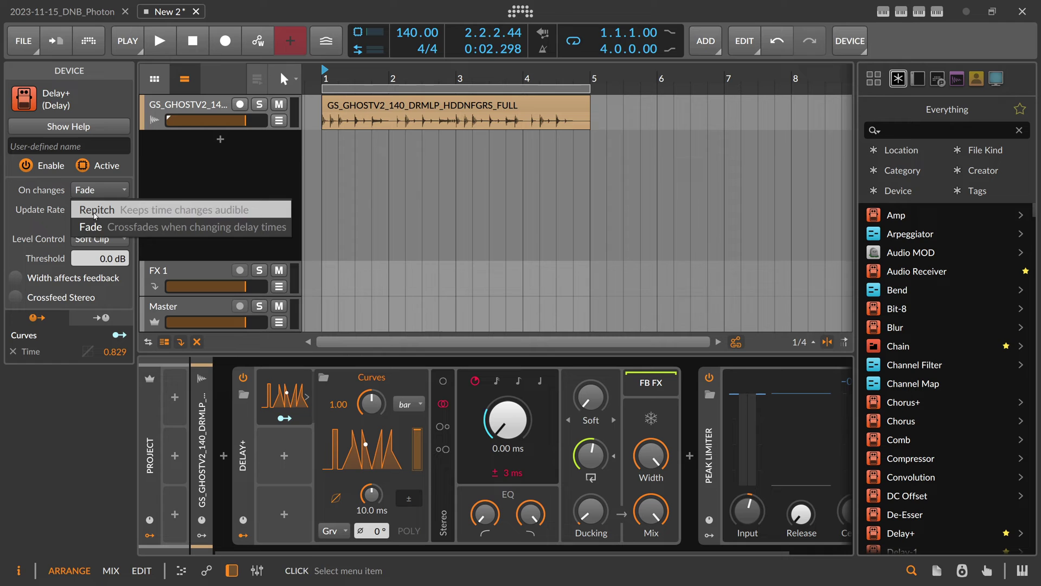
{"action": "left_click", "coordinate": [95, 215]}
{"action": "key", "text": "space"}
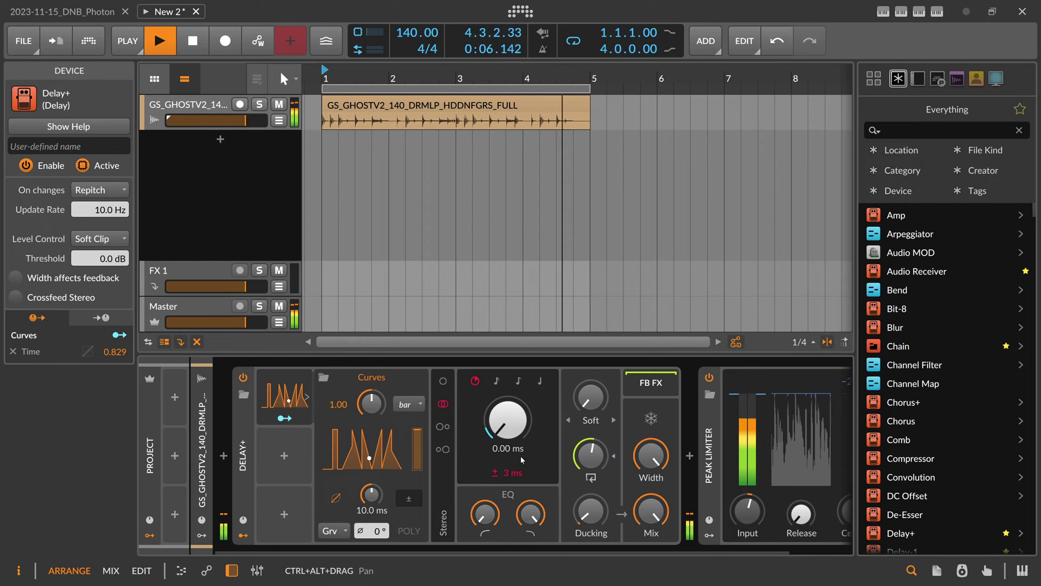
{"action": "left_click", "coordinate": [100, 189]}
{"action": "left_click", "coordinate": [96, 210]}
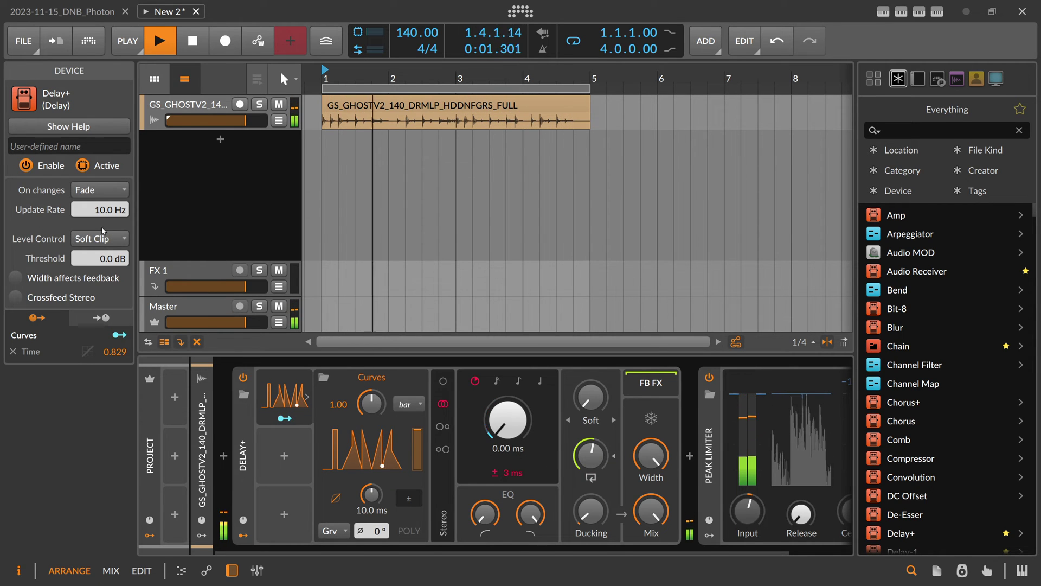
{"action": "mouse_move", "coordinate": [99, 215]}
{"action": "left_mouse_down"}
{"action": "mouse_move", "coordinate": [105, 233]}
{"action": "mouse_move", "coordinate": [105, 208]}
{"action": "left_mouse_up"}
{"action": "key", "text": "space"}
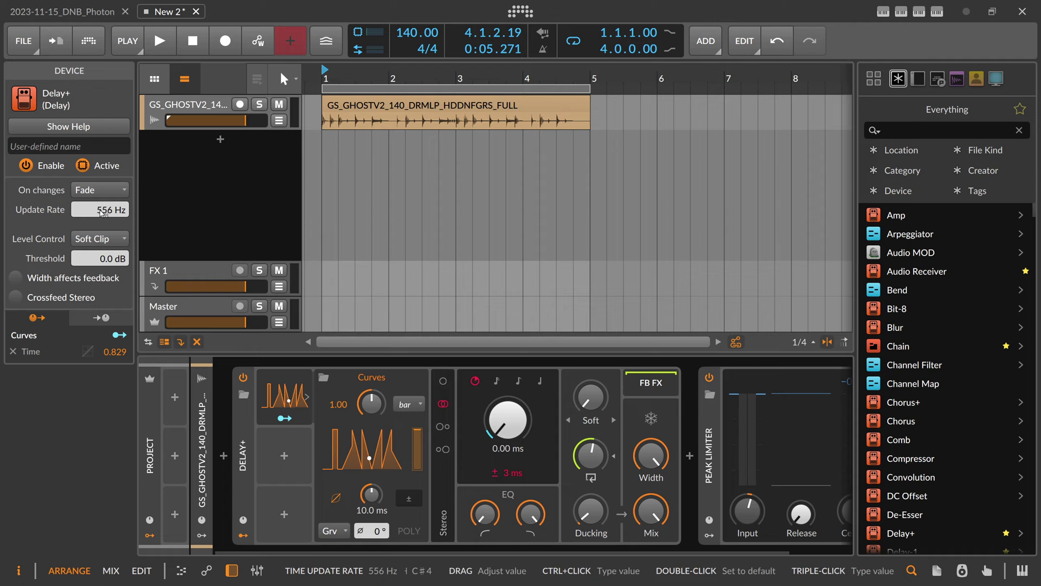
- Toggle the FB FX freeze on and off and set the update rate to 72.4 Hz
{"action": "left_click_drag", "start_coordinate": [102, 212], "coordinate": [110, 205]}
{"action": "key", "text": "space"}
{"action": "left_click", "coordinate": [651, 419]}
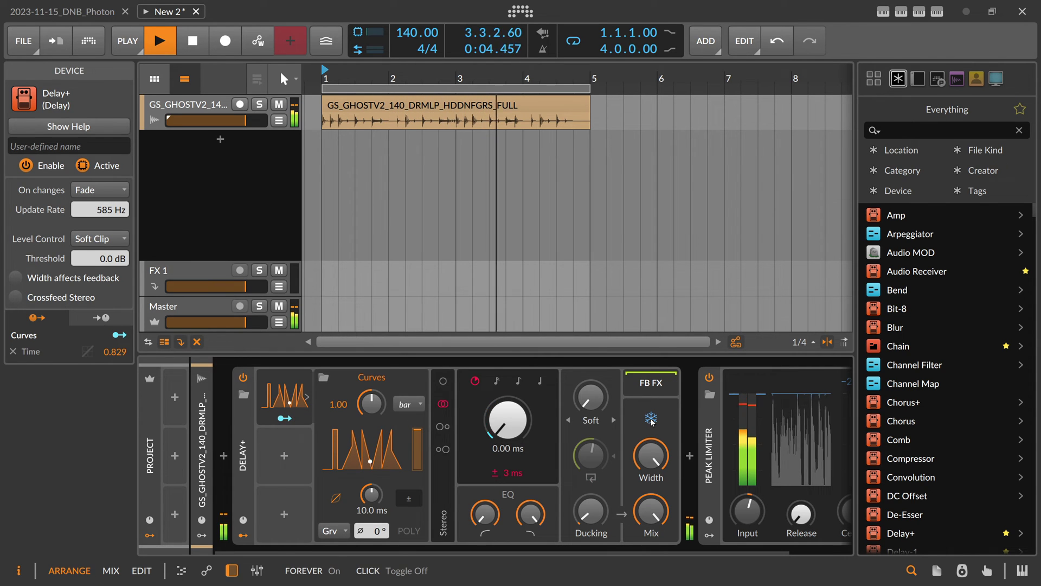
{"action": "left_click", "coordinate": [651, 419]}
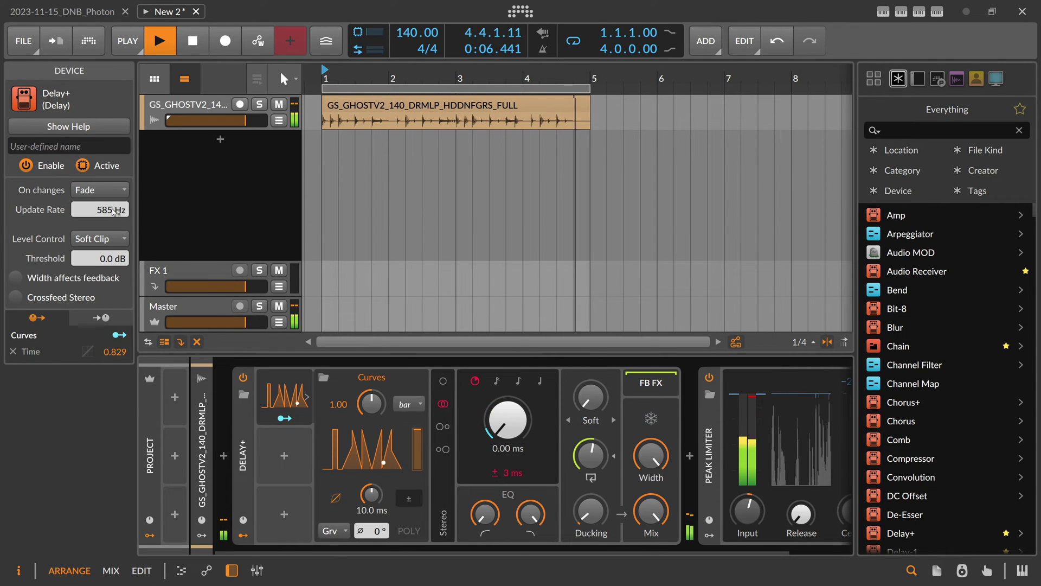
{"action": "left_click_drag", "start_coordinate": [110, 209], "coordinate": [110, 219]}
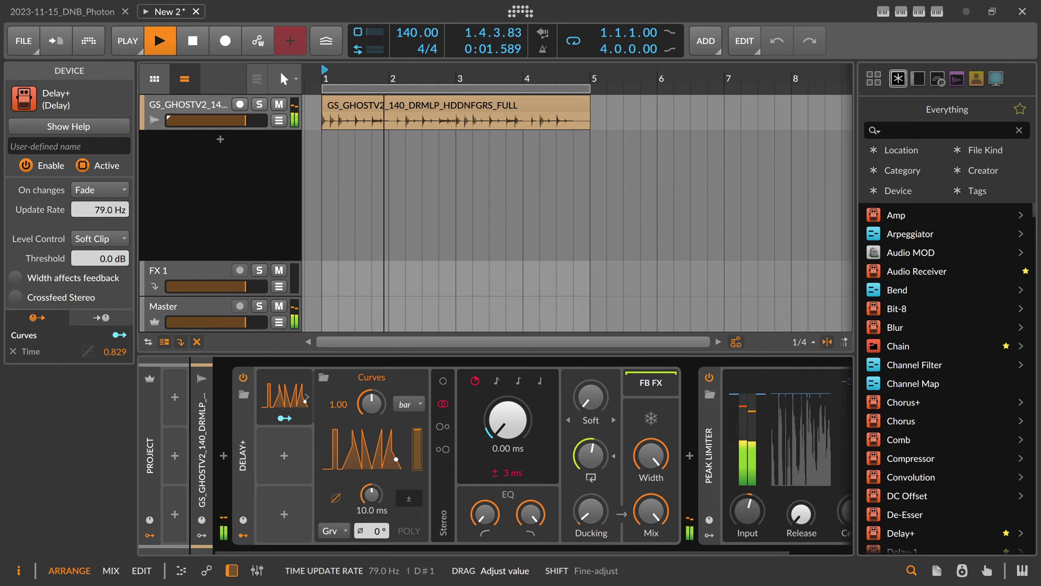
{"action": "key", "text": "space"}
{"action": "left_click", "coordinate": [249, 422]}
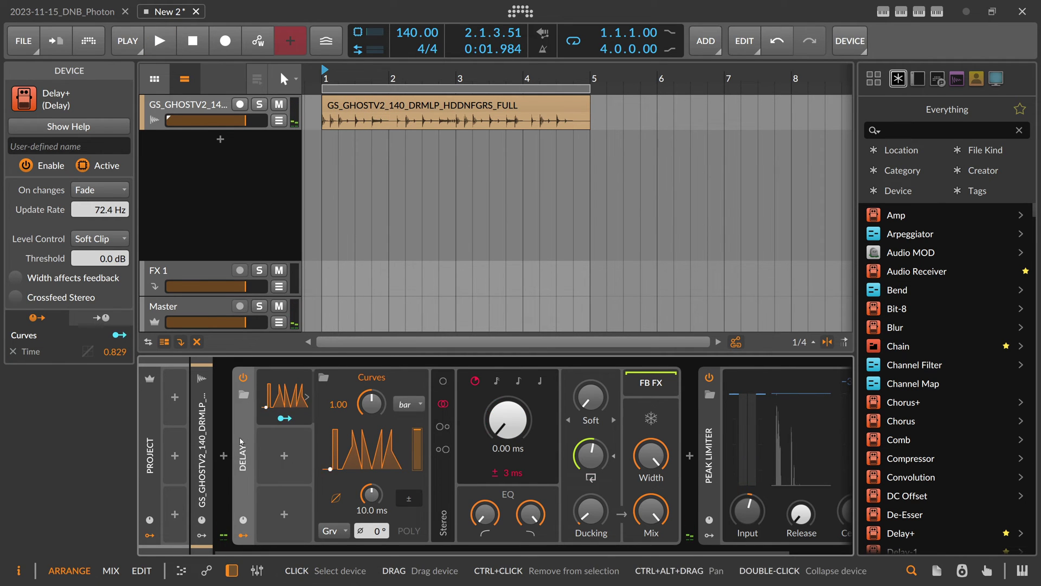
- Delete Delay+, collapse Peak Limiter, and add a new instrument track loaded with Polymer
{"action": "key", "text": "Delete"}
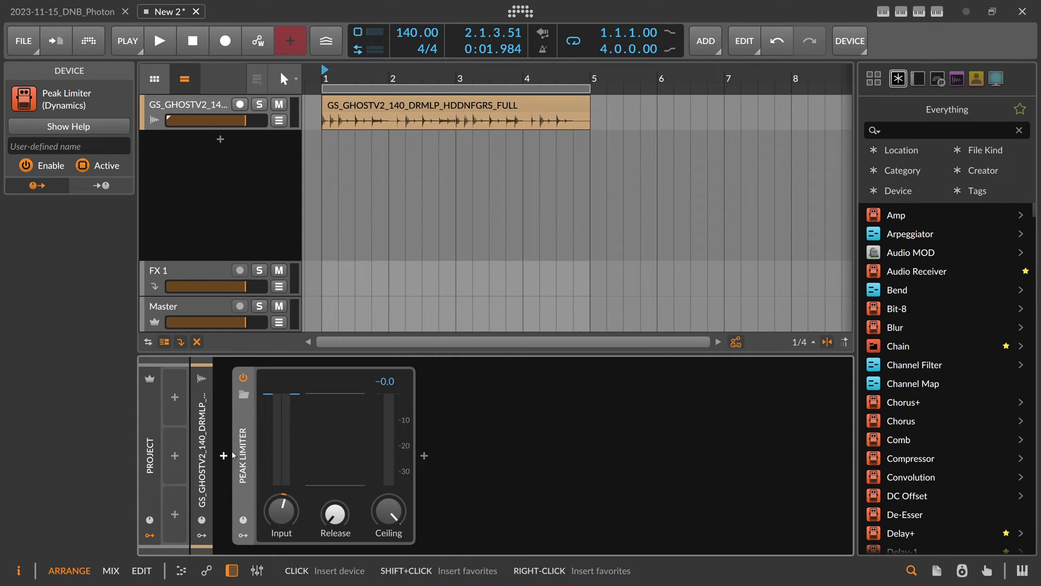
{"action": "double_click", "coordinate": [241, 451]}
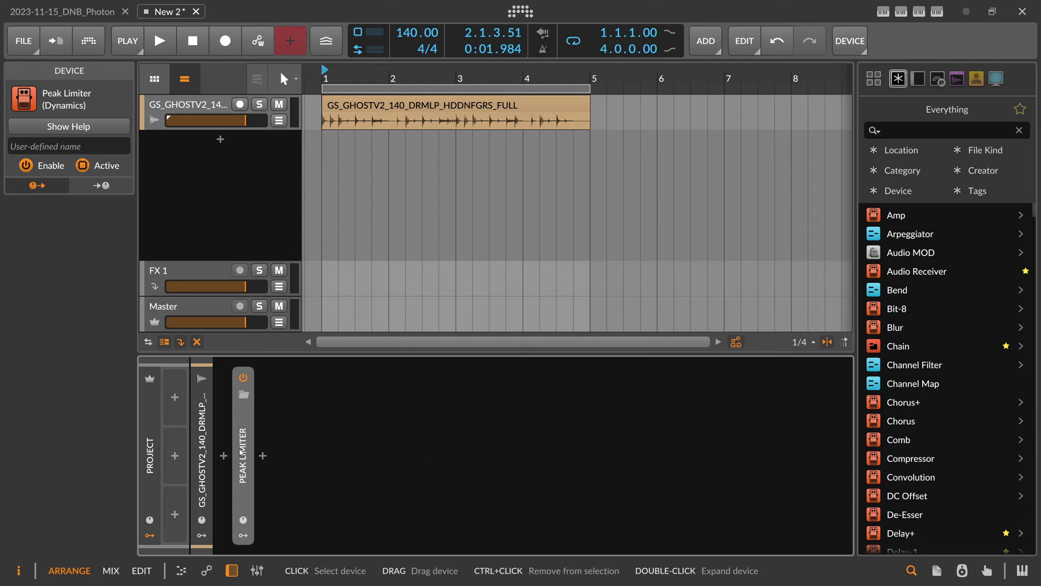
{"action": "left_click", "coordinate": [220, 139]}
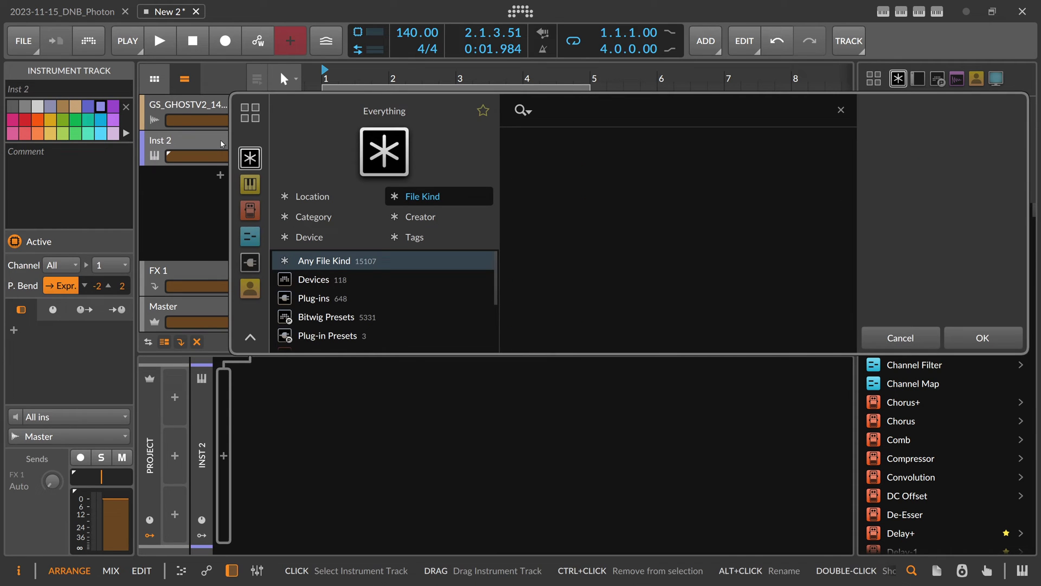
{"action": "type", "text": "polymer"}
{"action": "key", "text": "Down"}
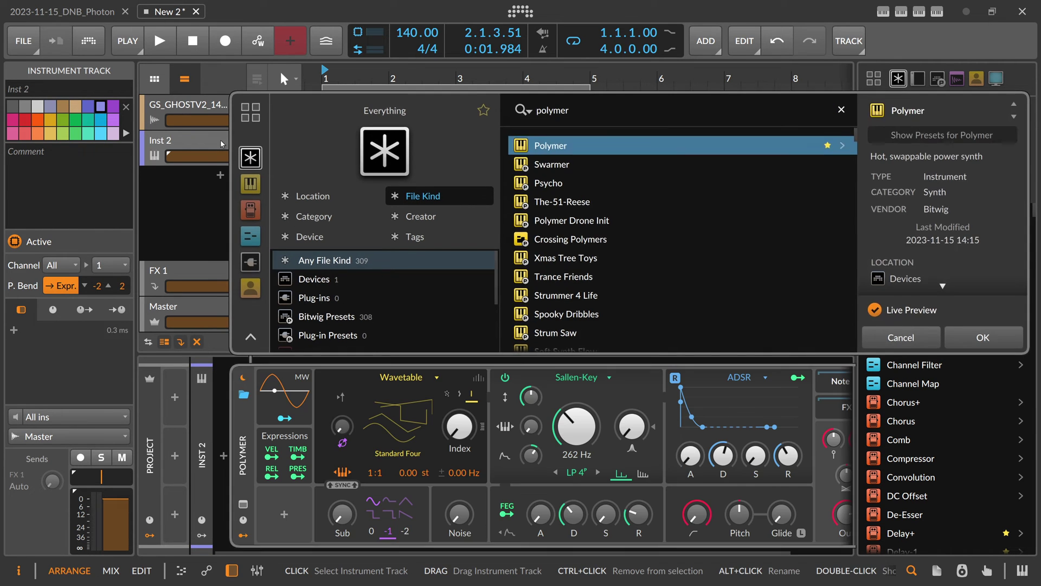
{"action": "key", "text": "Return"}
- Create a Polymer #1 clip and extend it to bar 5, four bars long
{"action": "double_click", "coordinate": [342, 147]}
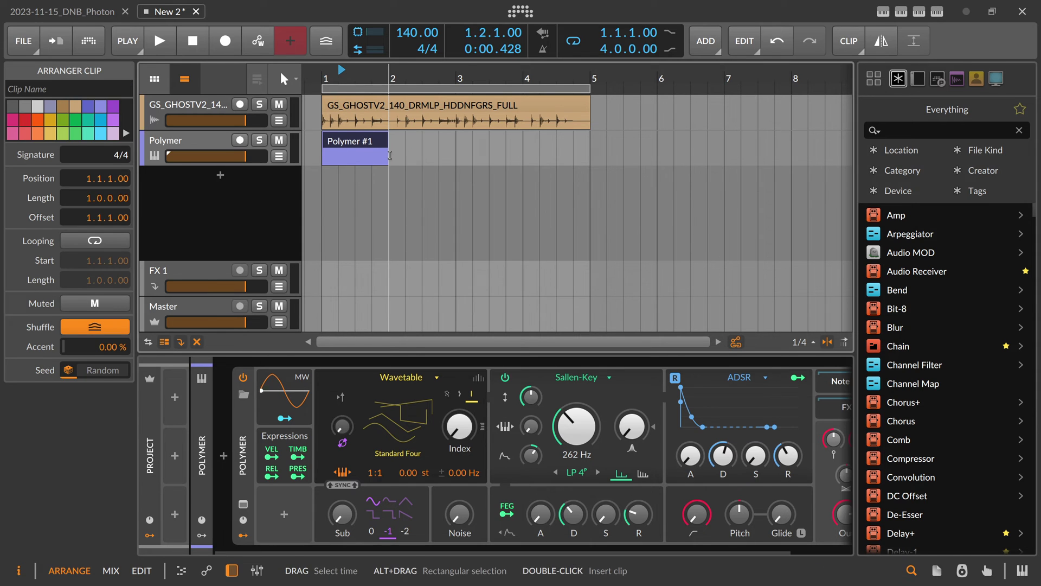
{"action": "left_click_drag", "start_coordinate": [389, 160], "coordinate": [590, 160]}
{"action": "key", "text": "alt+3"}
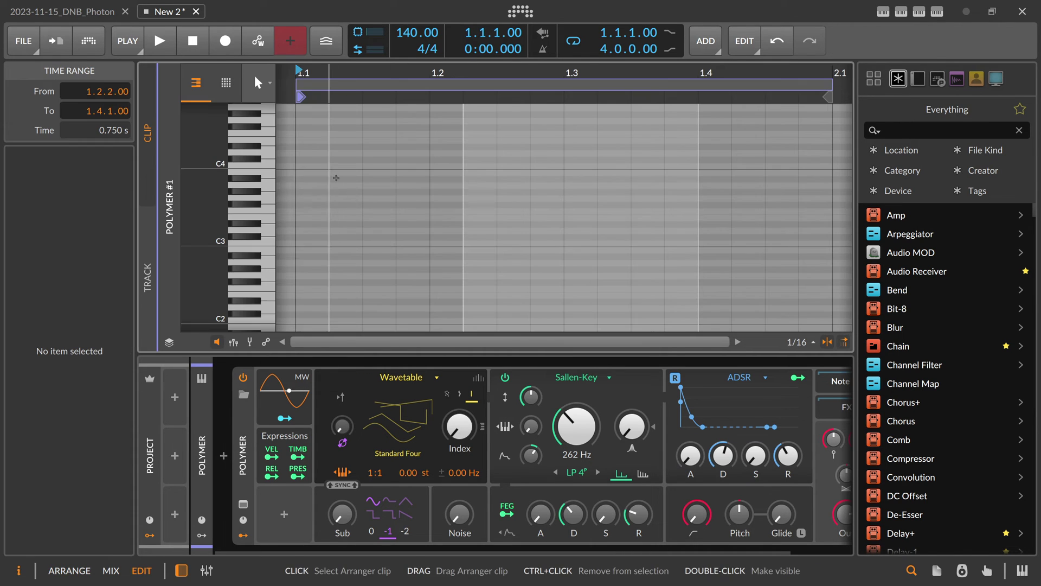
- Draw five sixteenth notes between C#4 and G#4, starting on D#4, then return to Arrange
{"action": "double_click", "coordinate": [303, 205]}
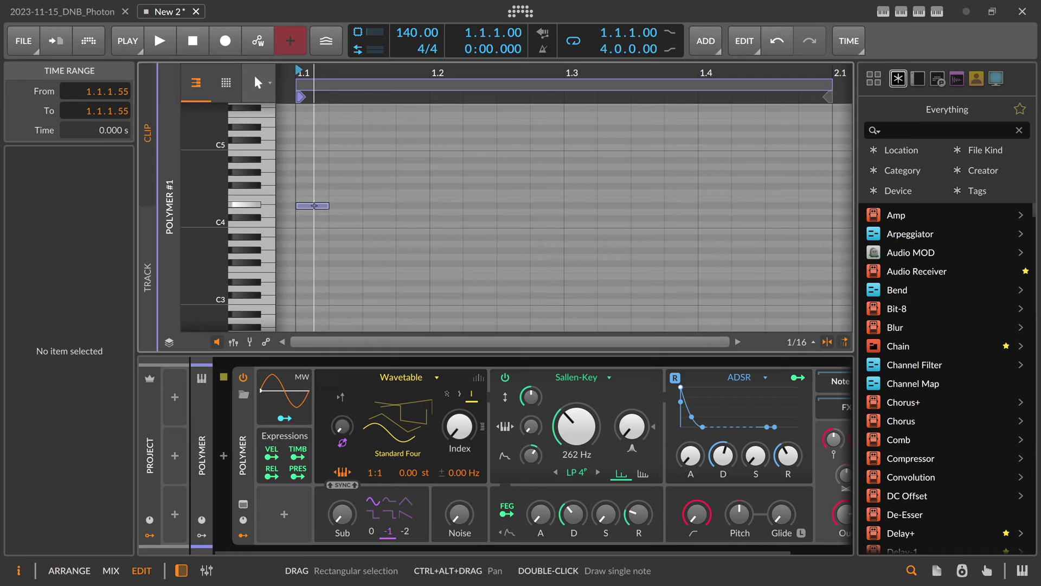
{"action": "left_click_drag", "start_coordinate": [360, 68], "coordinate": [363, 60]}
{"action": "double_click", "coordinate": [400, 174]}
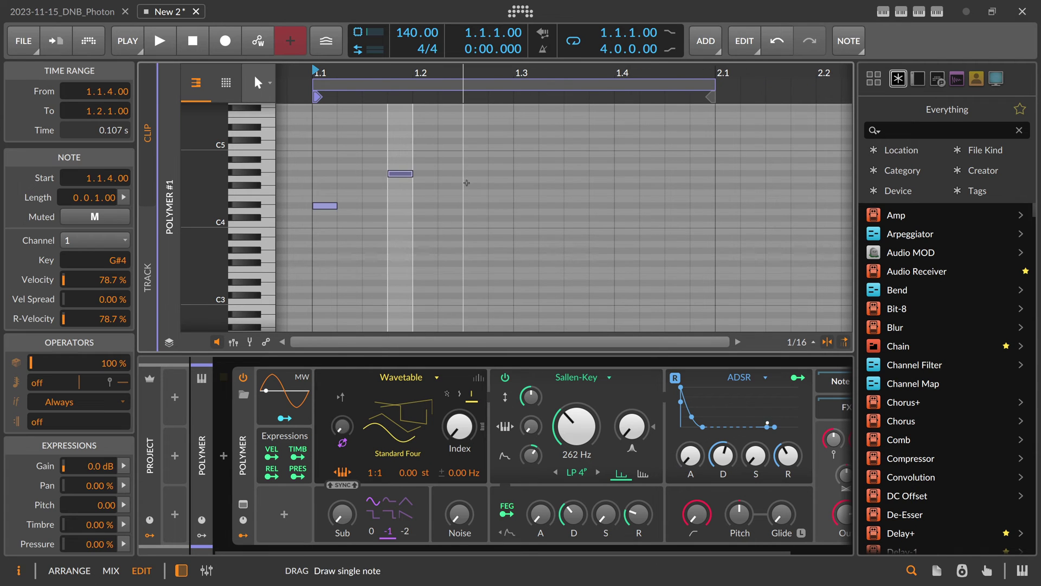
{"action": "double_click", "coordinate": [476, 186]}
{"action": "double_click", "coordinate": [576, 220]}
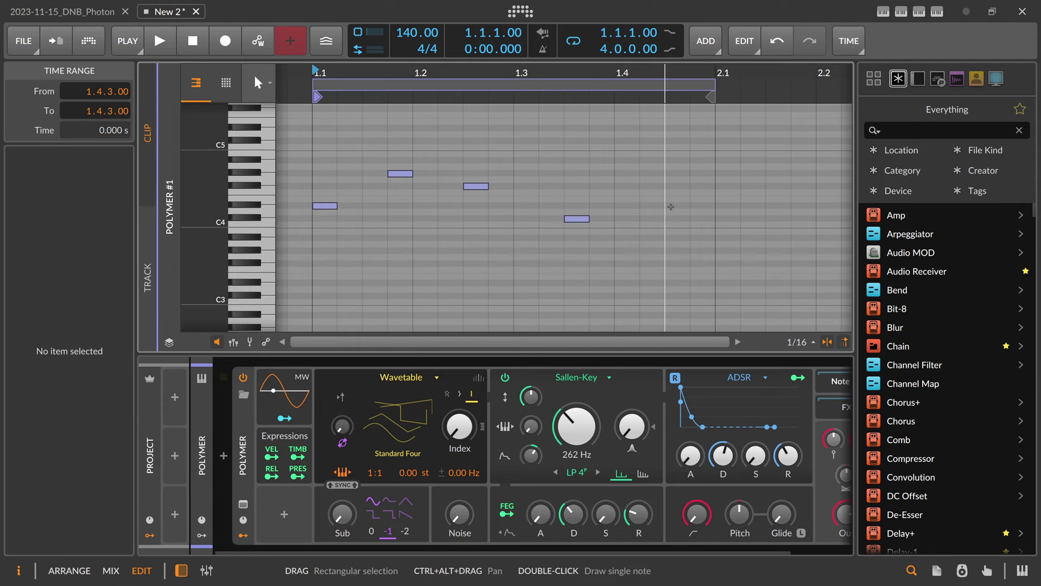
{"action": "double_click", "coordinate": [677, 206]}
{"action": "left_click_drag", "start_coordinate": [444, 88], "coordinate": [445, 81]}
{"action": "key", "text": "alt+1"}
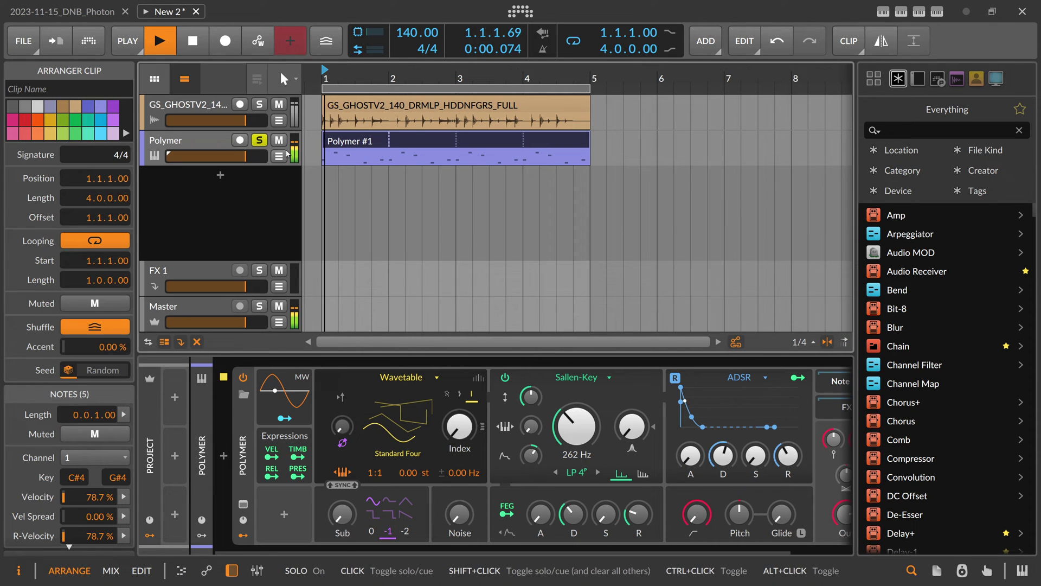
{"action": "scroll", "coordinate": [426, 528], "scroll_direction": "right", "scroll_amount": 3}
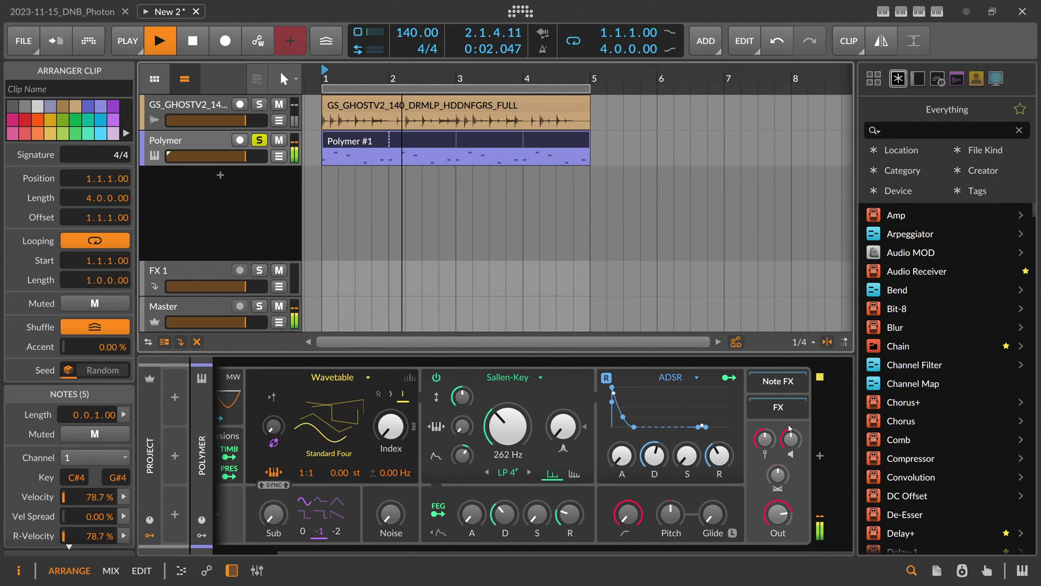
- Insert a Convolution reverb after Polymer from the effects browser
{"action": "left_click", "coordinate": [819, 455]}
{"action": "type", "text": "cd"}
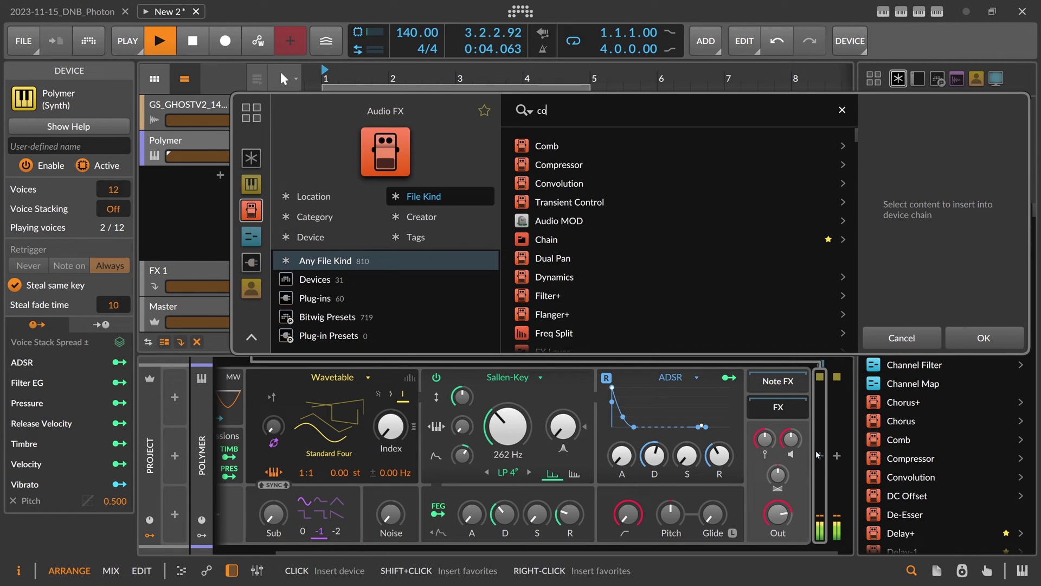
{"action": "key", "text": "BackSpace"}
{"action": "type", "text": "onvo"}
{"action": "key", "text": "Down"}
{"action": "key", "text": "Return"}
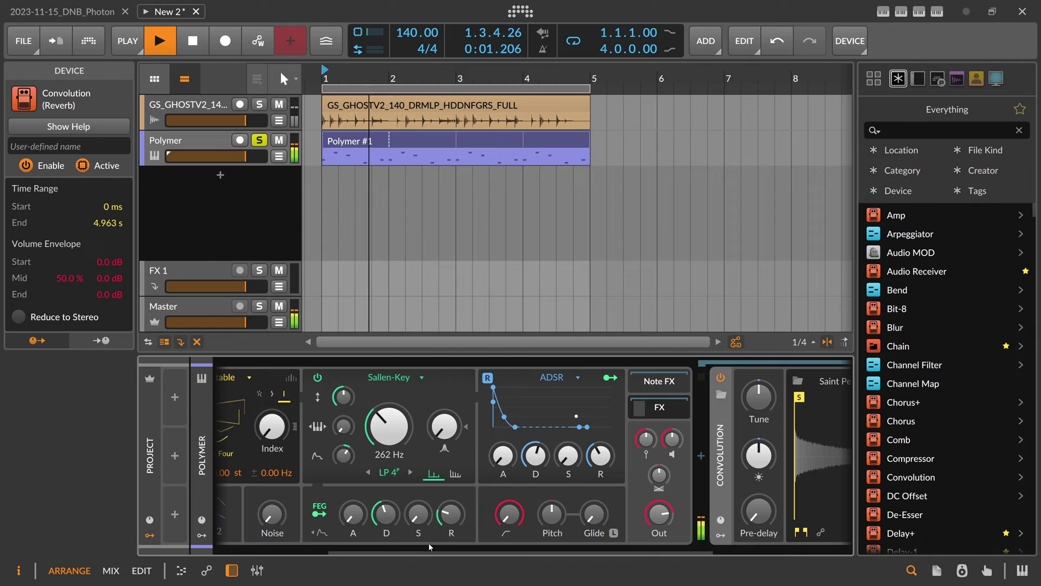
- Add a Delay-2 device after Convolution at the end of the chain
{"action": "left_click", "coordinate": [802, 457]}
{"action": "type", "text": "del"}
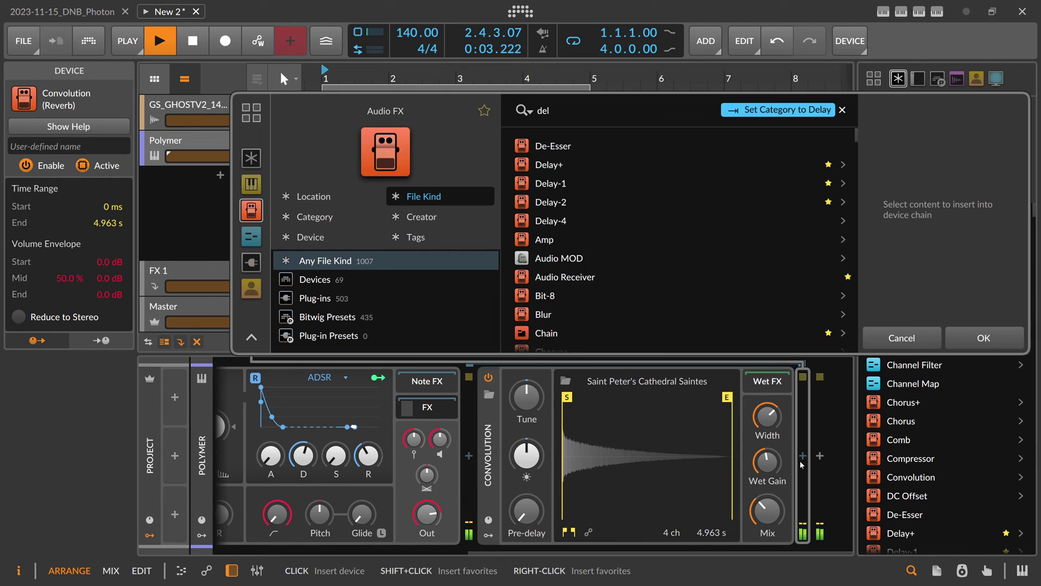
{"action": "type", "text": "ay"}
{"action": "key", "text": "Down"}
{"action": "key", "text": "Down"}
{"action": "key", "text": "Down"}
{"action": "key", "text": "Return"}
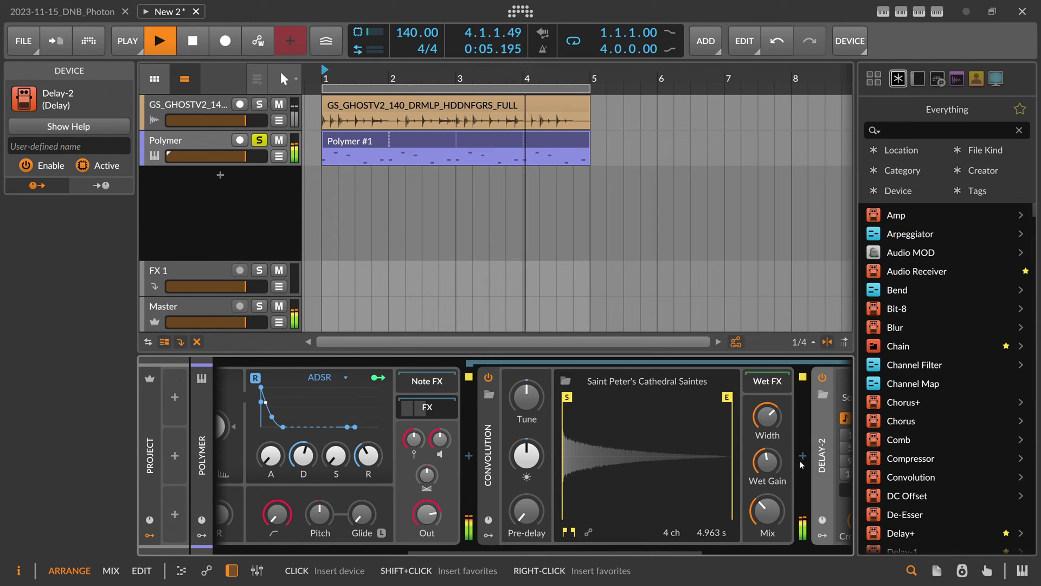
- Raise Polymer's voice level to +4.5 dB and cutoff modulation to 44.00 st, then stop playback
{"action": "left_click_drag", "start_coordinate": [497, 551], "coordinate": [646, 551]}
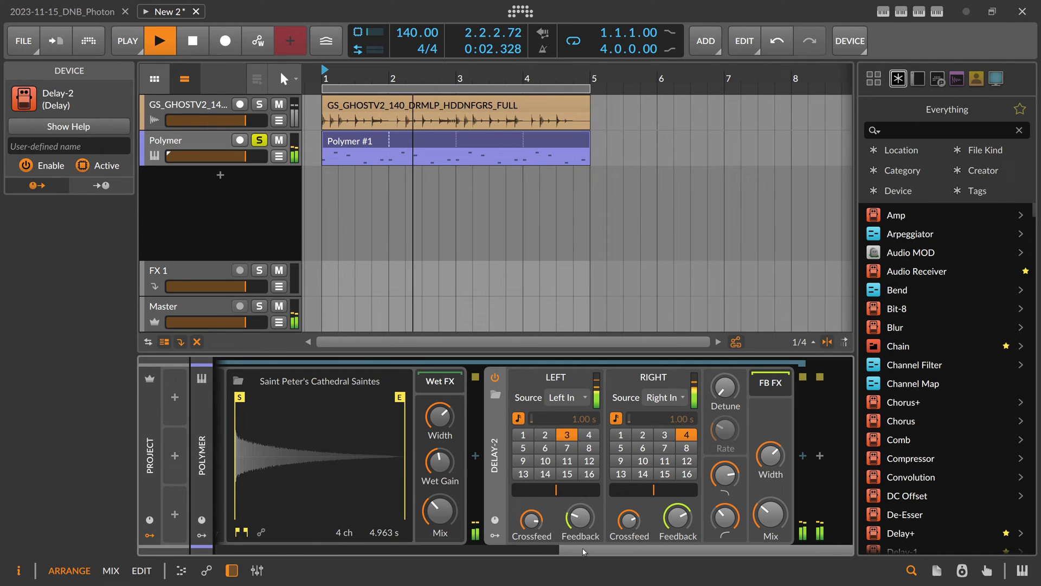
{"action": "left_click_drag", "start_coordinate": [583, 551], "coordinate": [353, 542]}
{"action": "mouse_move", "coordinate": [696, 438]}
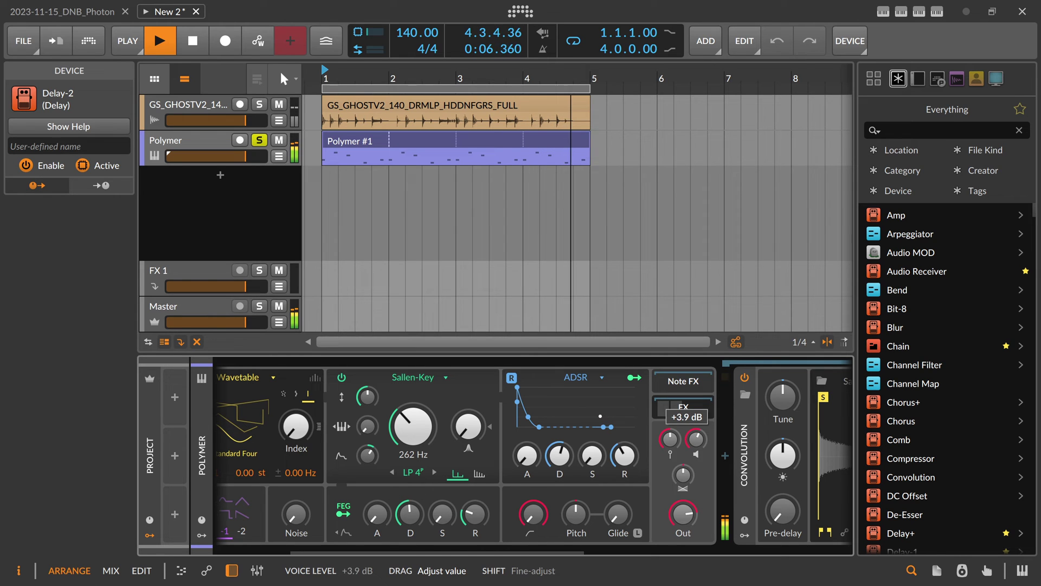
{"action": "left_click_drag", "start_coordinate": [696, 438], "coordinate": [696, 433]}
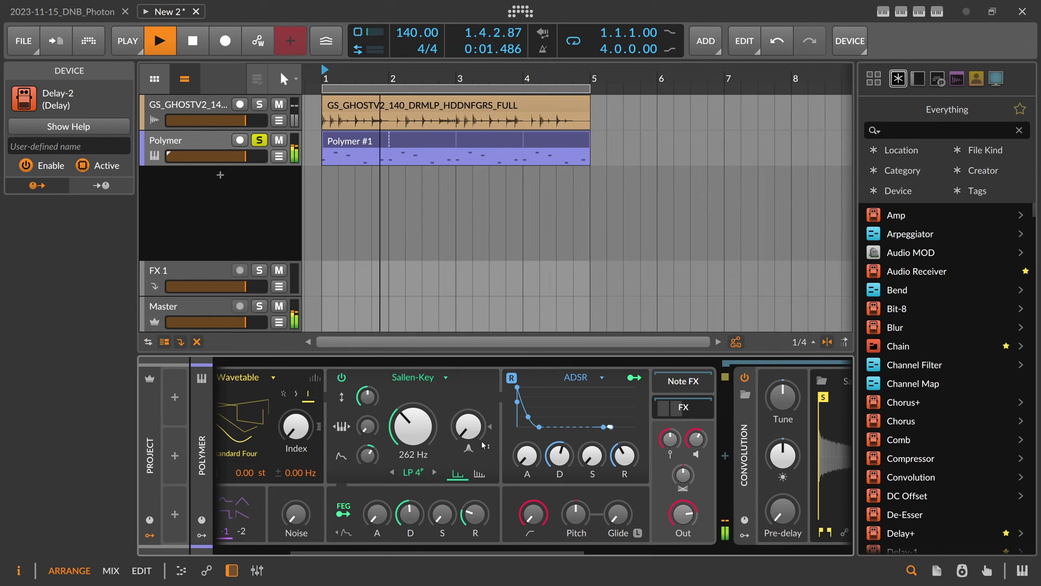
{"action": "left_click_drag", "start_coordinate": [409, 552], "coordinate": [354, 552]}
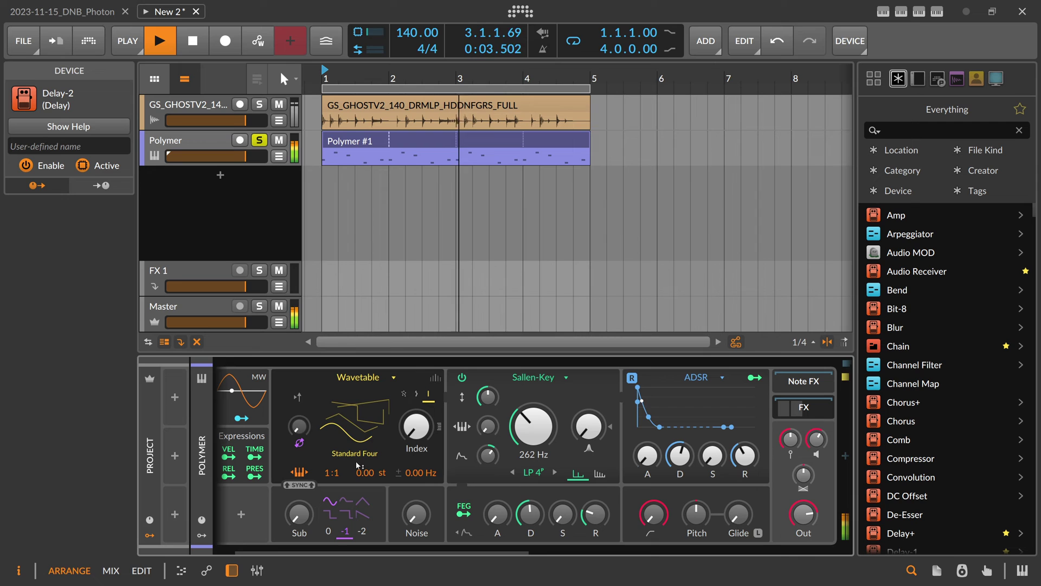
{"action": "mouse_move", "coordinate": [488, 425]}
{"action": "left_click_drag", "start_coordinate": [488, 426], "coordinate": [488, 423]}
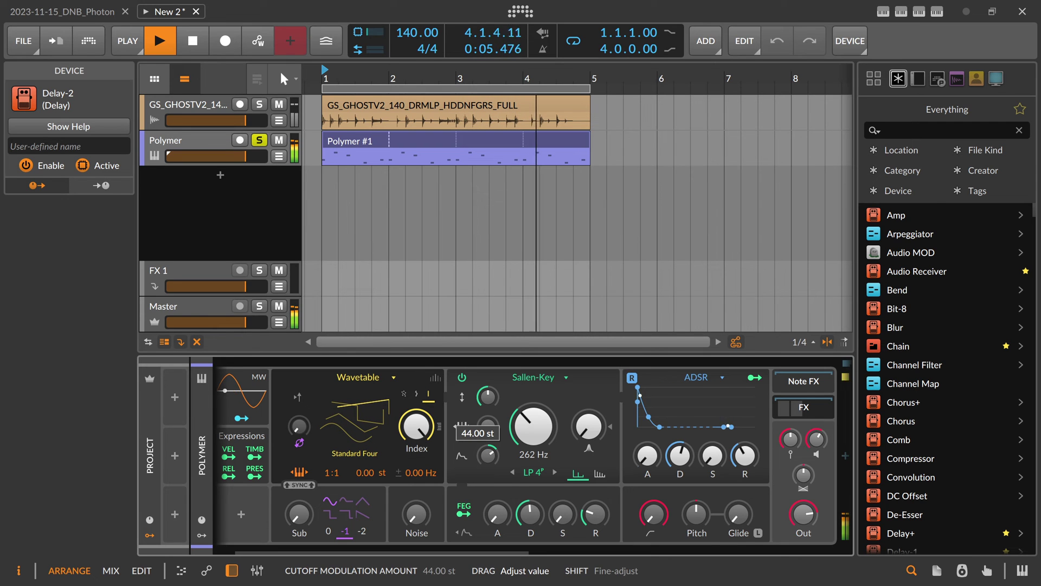
{"action": "left_click_drag", "start_coordinate": [457, 552], "coordinate": [803, 552]}
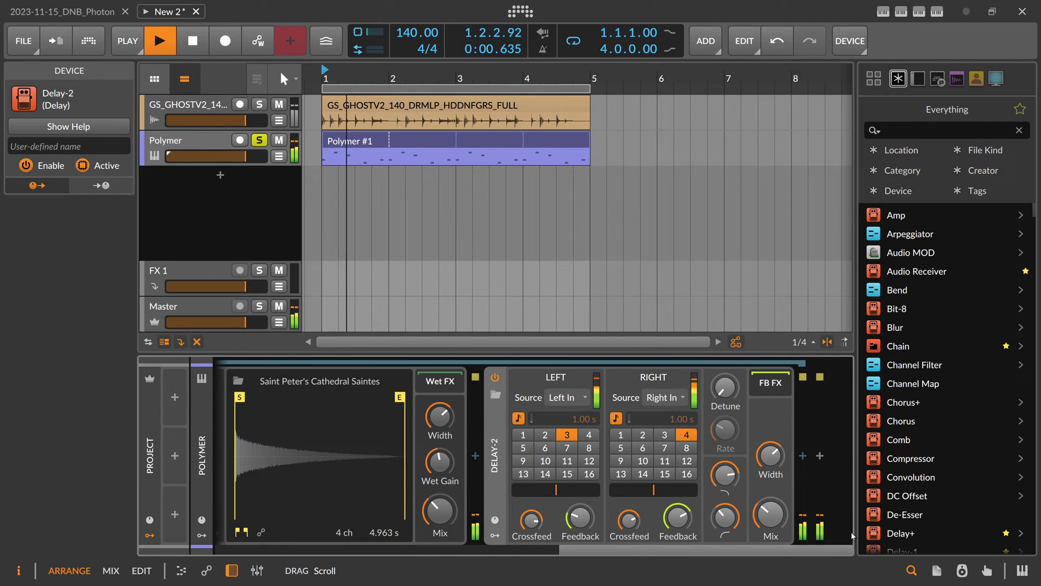
{"action": "key", "text": "space"}
- Collapse the Delay-2 and Convolution devices and search the effects browser for 'delay+'
{"action": "double_click", "coordinate": [495, 456]}
{"action": "double_click", "coordinate": [431, 455]}
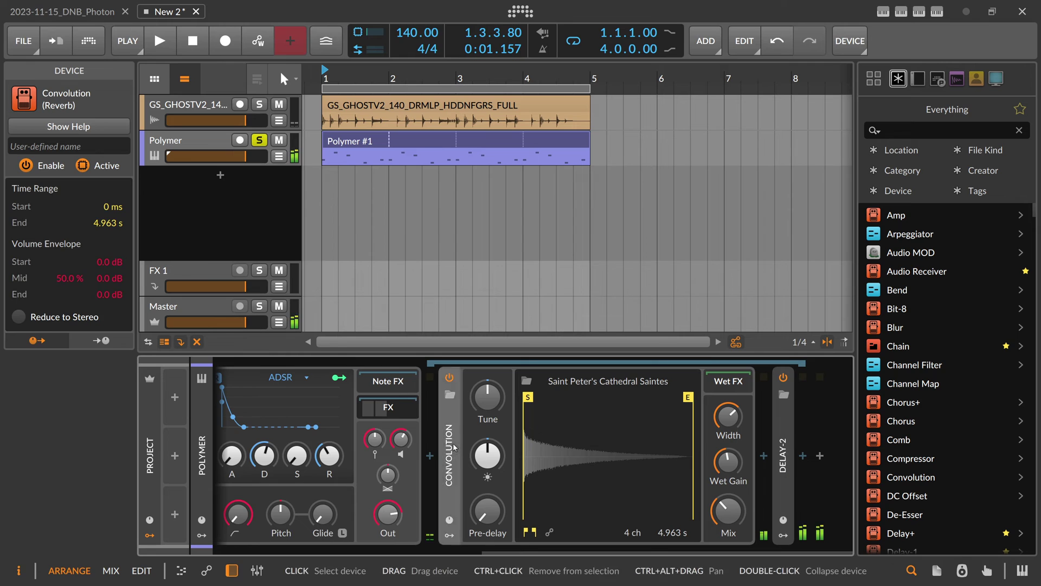
{"action": "left_click", "coordinate": [803, 455]}
{"action": "type", "text": "delay+"}
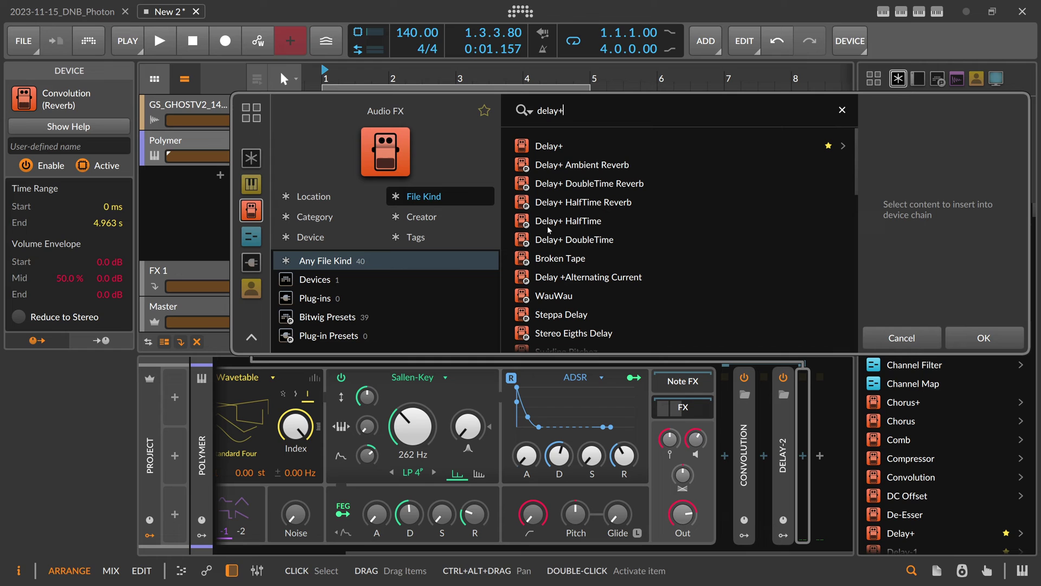
- Load the Delay+ HalfTime Reverb preset, view the Curves modulator's target, and start playback
{"action": "double_click", "coordinate": [590, 203]}
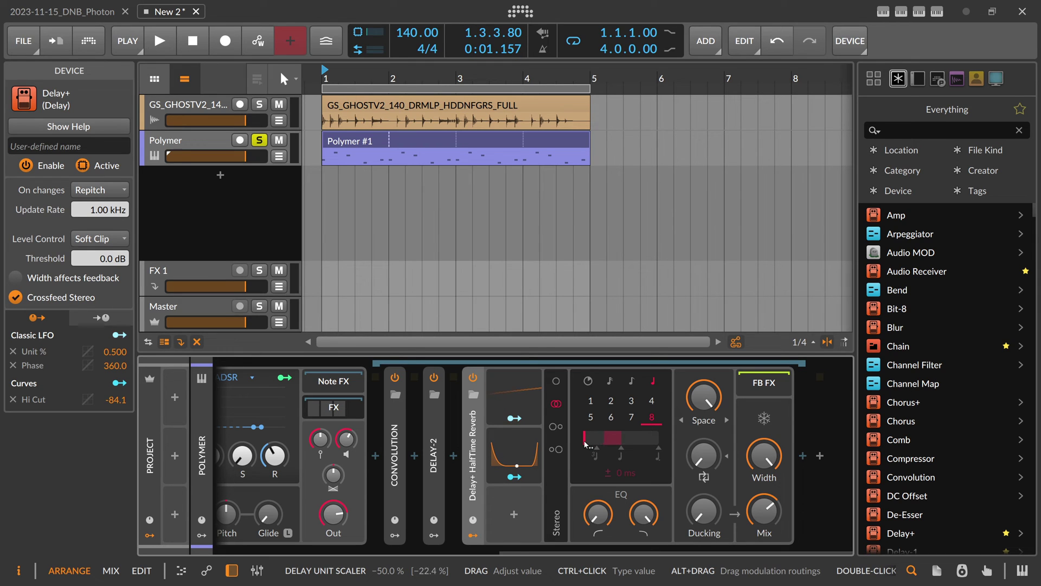
{"action": "left_click", "coordinate": [514, 476]}
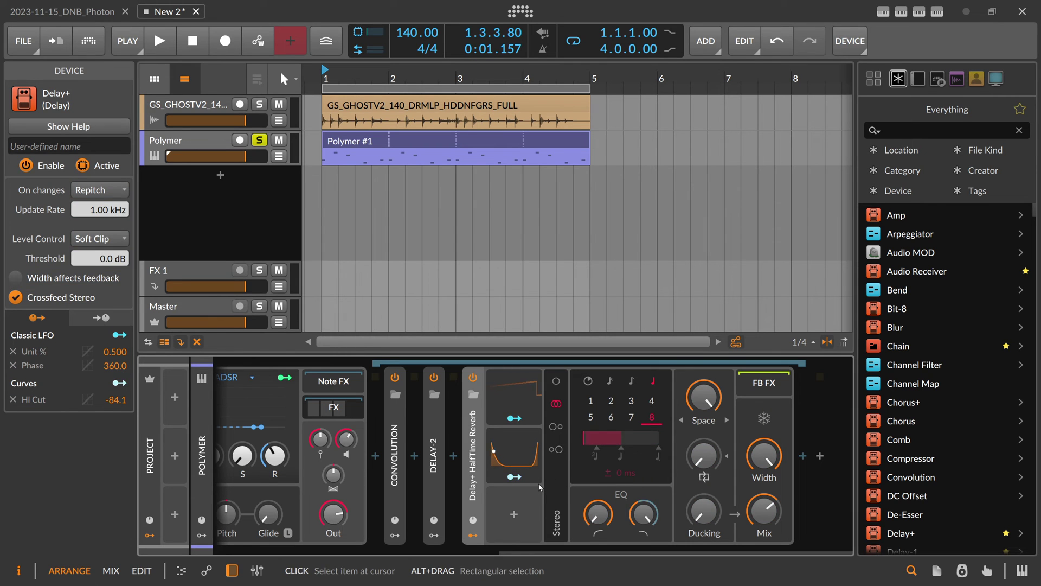
{"action": "key", "text": "space"}
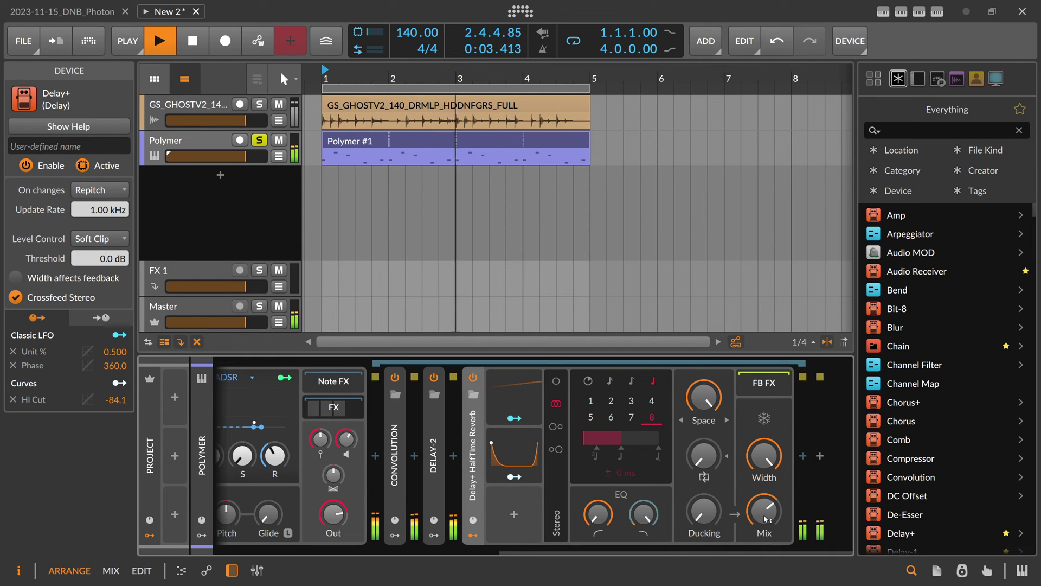
- Insert a Peak Limiter after Delay+ and nudge its Input up
{"action": "left_click", "coordinate": [802, 456]}
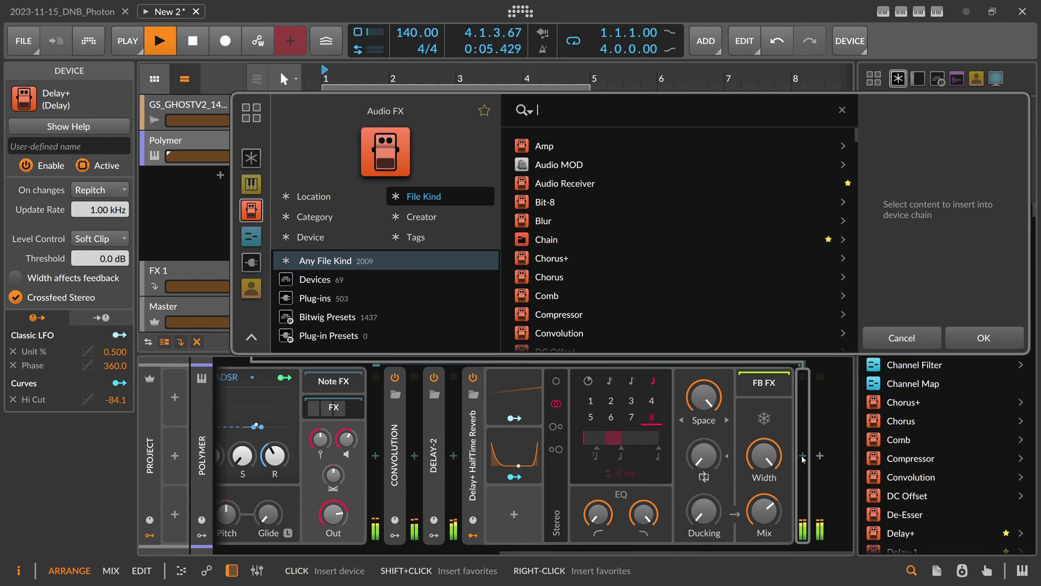
{"action": "type", "text": "peak"}
{"action": "key", "text": "Down"}
{"action": "key", "text": "Return"}
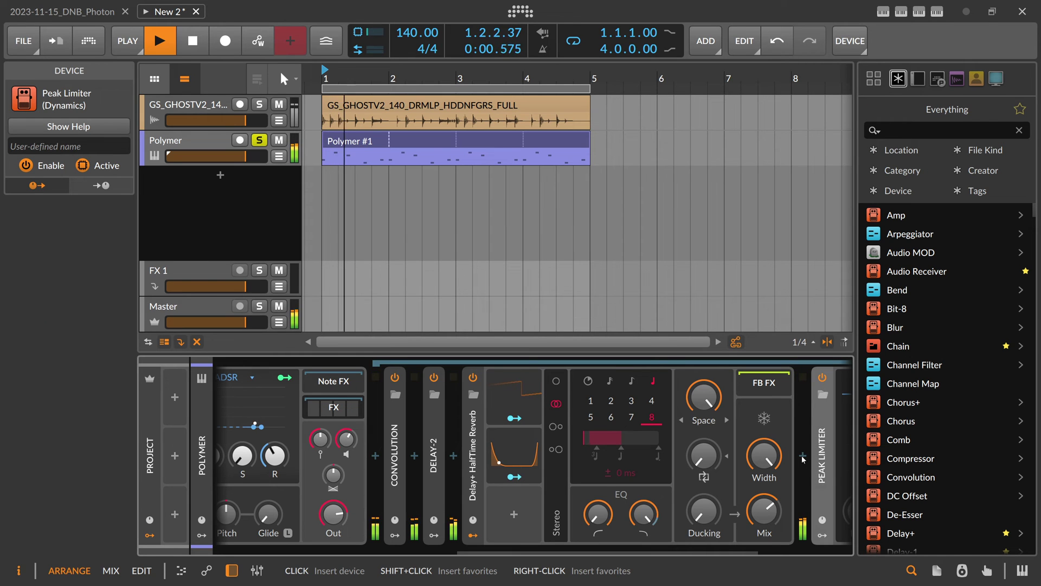
{"action": "left_click_drag", "start_coordinate": [688, 520], "coordinate": [689, 515]}
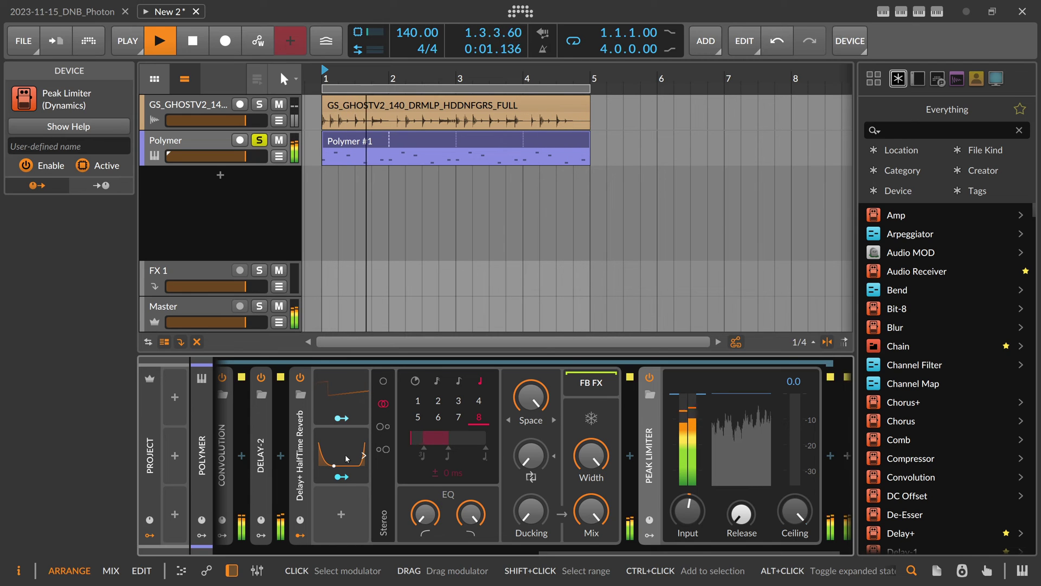
- Set the Delay+ blur to 0 % and mix to 68.8 %, then stop playback
{"action": "left_click_drag", "start_coordinate": [328, 455], "coordinate": [348, 466]}
{"action": "left_click_drag", "start_coordinate": [531, 400], "coordinate": [532, 408]}
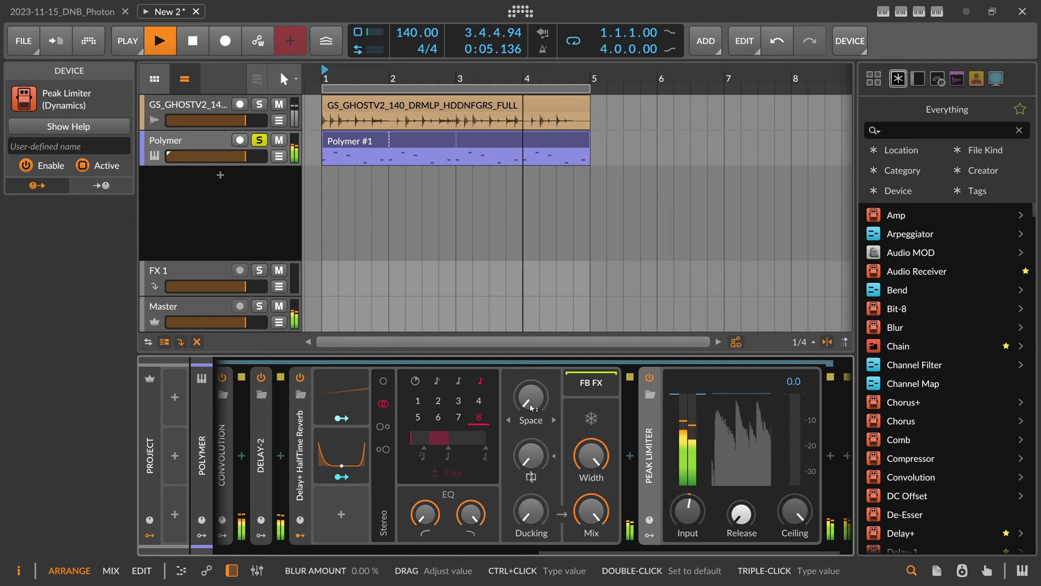
{"action": "mouse_move", "coordinate": [591, 510]}
{"action": "left_mouse_down"}
{"action": "mouse_move", "coordinate": [591, 535]}
{"action": "mouse_move", "coordinate": [591, 525]}
{"action": "left_mouse_up"}
{"action": "key", "text": "space"}
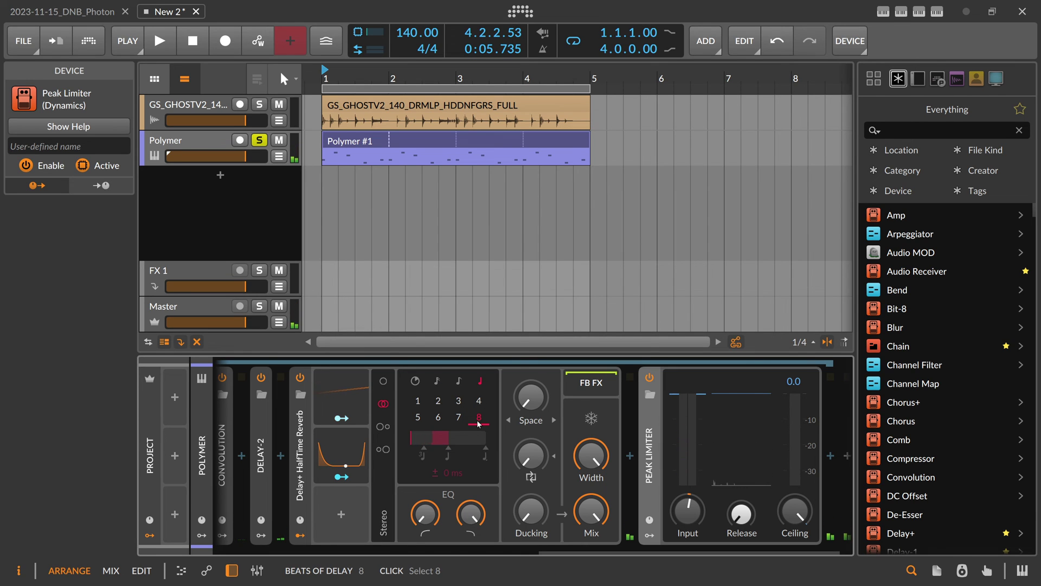
- Inspect what the Delay+ Classic LFO and Curves modulators are mapped to
{"action": "left_click", "coordinate": [348, 402]}
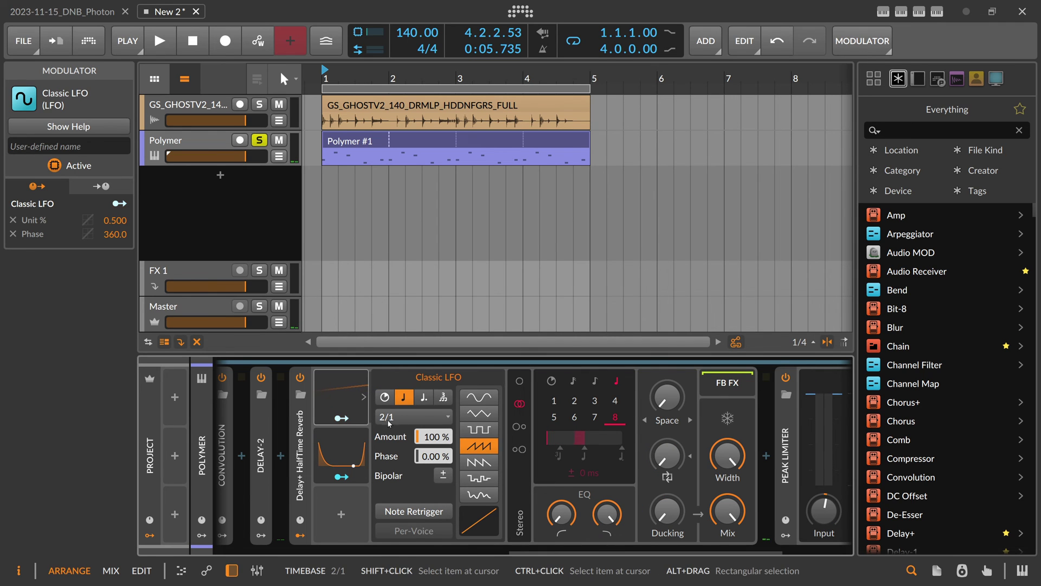
{"action": "left_click", "coordinate": [342, 418]}
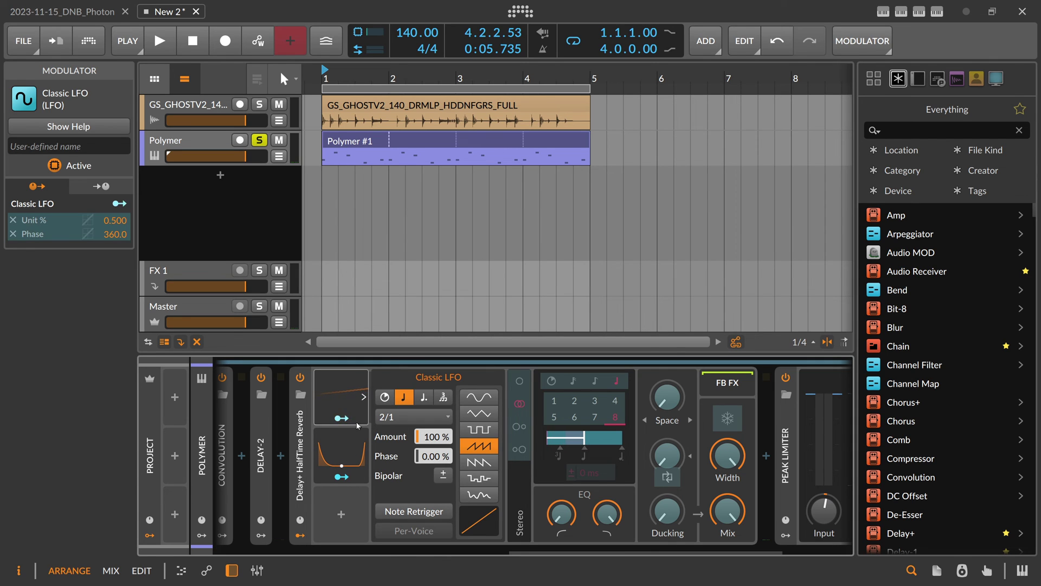
{"action": "left_click", "coordinate": [353, 456]}
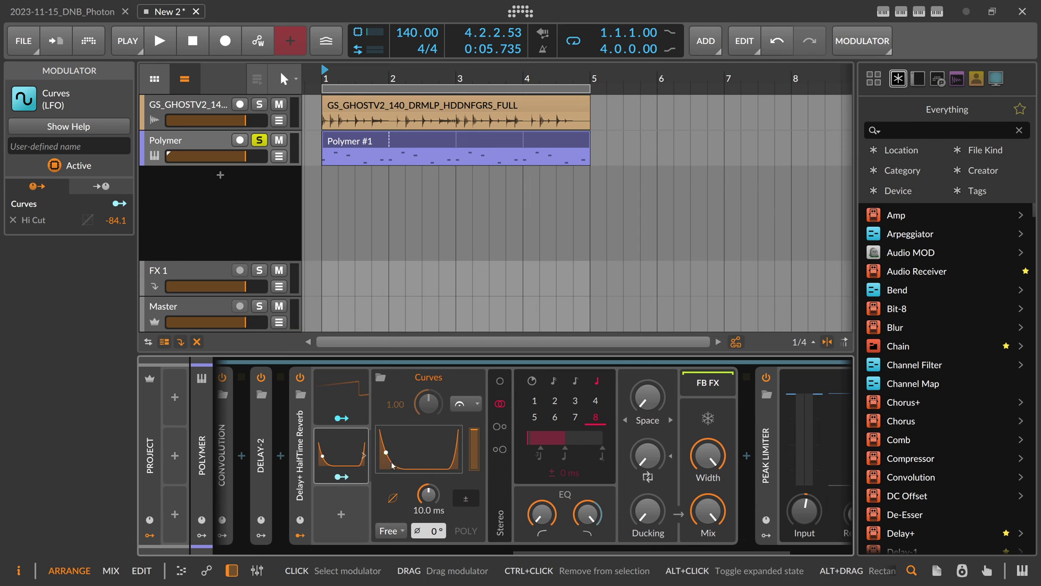
{"action": "left_click", "coordinate": [341, 476]}
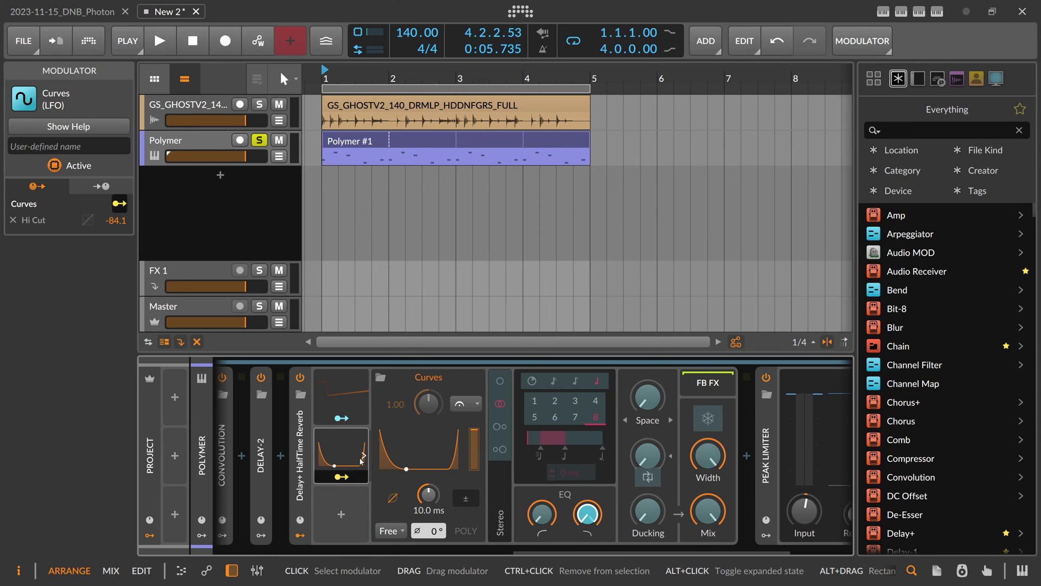
- Move the Curves low point to the centre and open the Delay+ preset list
{"action": "left_click_drag", "start_coordinate": [349, 468], "coordinate": [363, 468]}
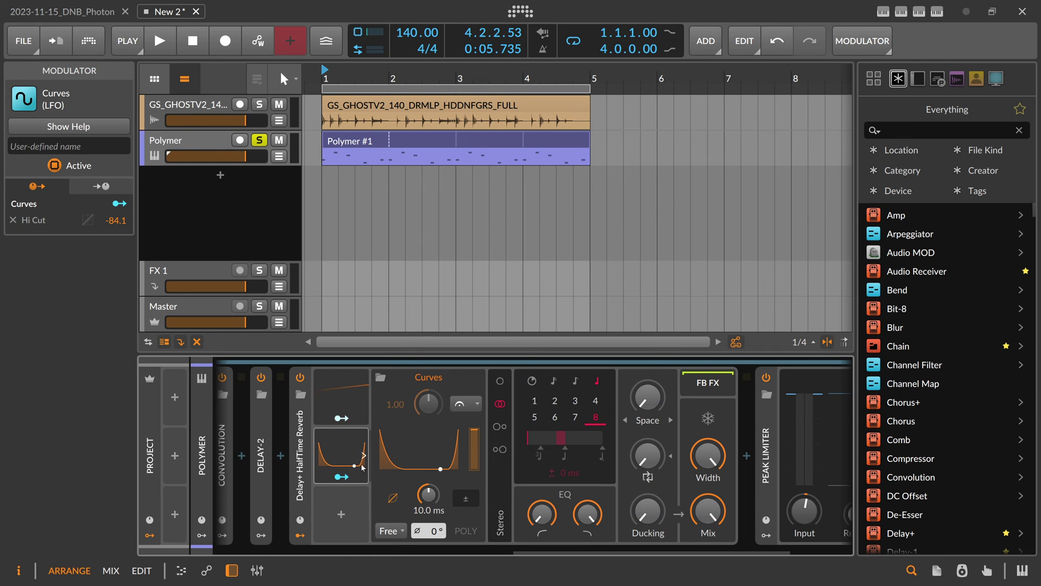
{"action": "left_click", "coordinate": [408, 468]}
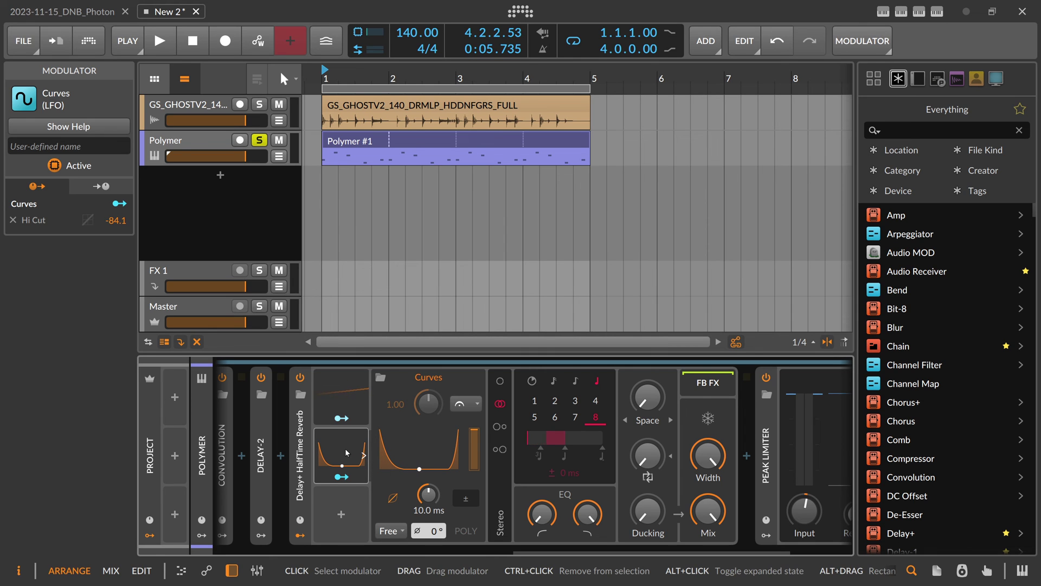
{"action": "left_click", "coordinate": [301, 395]}
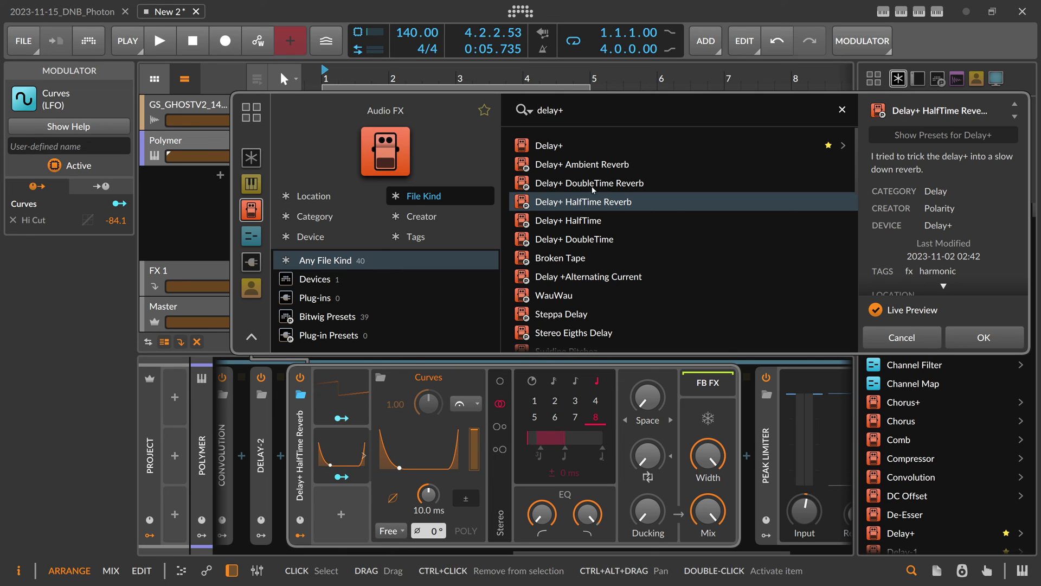
- Load the Delay+ HalfTime preset and start playback to hear it
{"action": "left_click", "coordinate": [586, 222]}
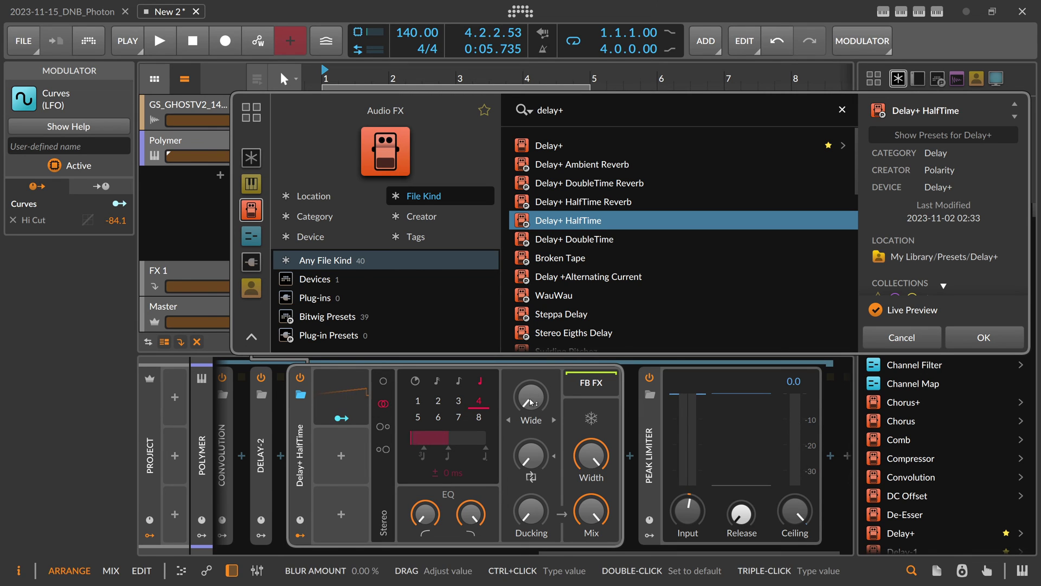
{"action": "left_click", "coordinate": [635, 442]}
{"action": "key", "text": "space"}
{"action": "key", "text": "space"}
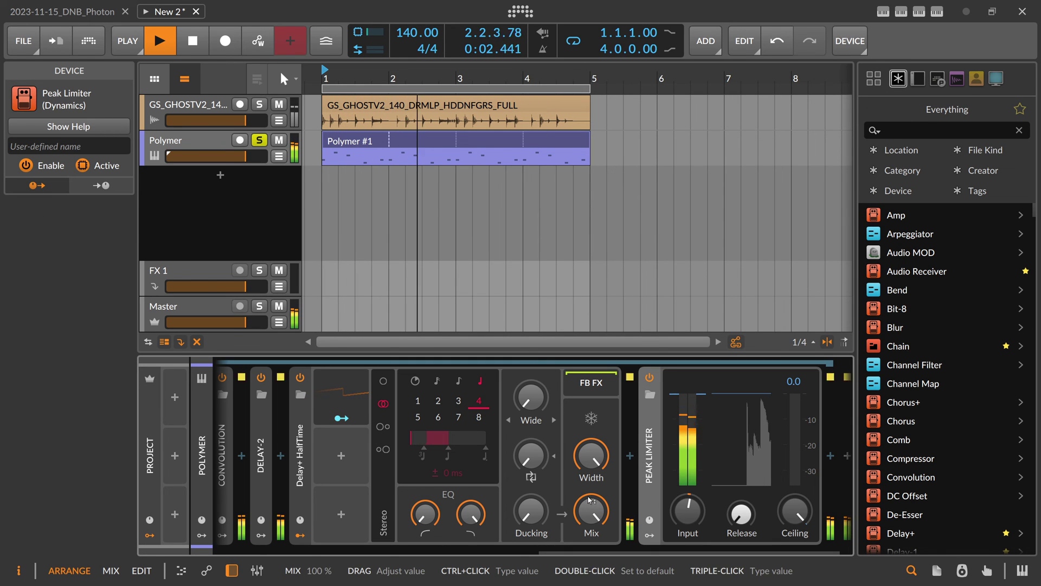
- Try Delay+ mix at 74.3 %, 100 % and 58 %, raise blur to 13.8 %, stop, and set mix to 0 %
{"action": "left_click_drag", "start_coordinate": [590, 497], "coordinate": [590, 539]}
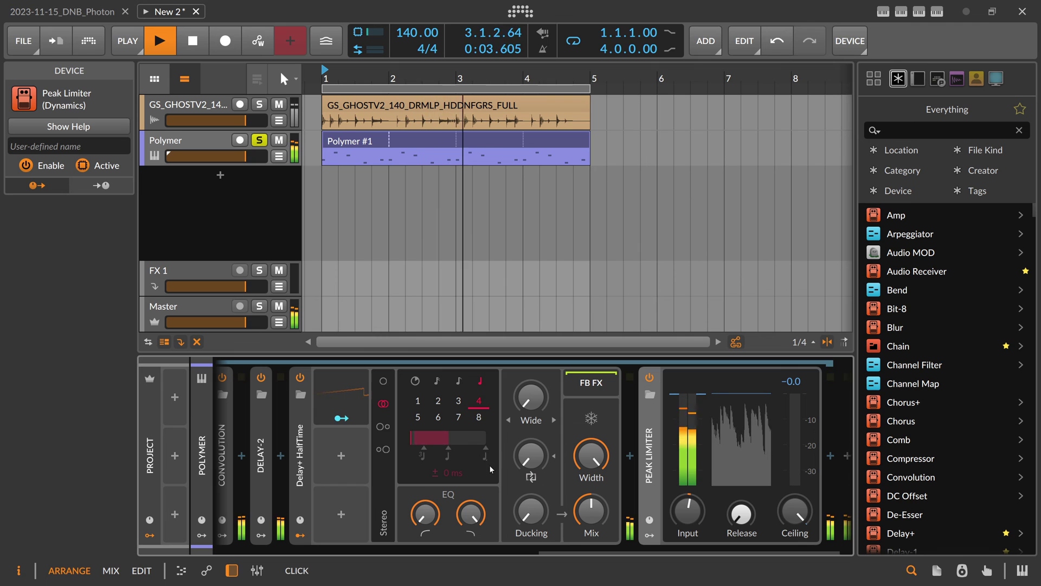
{"action": "double_click", "coordinate": [587, 508]}
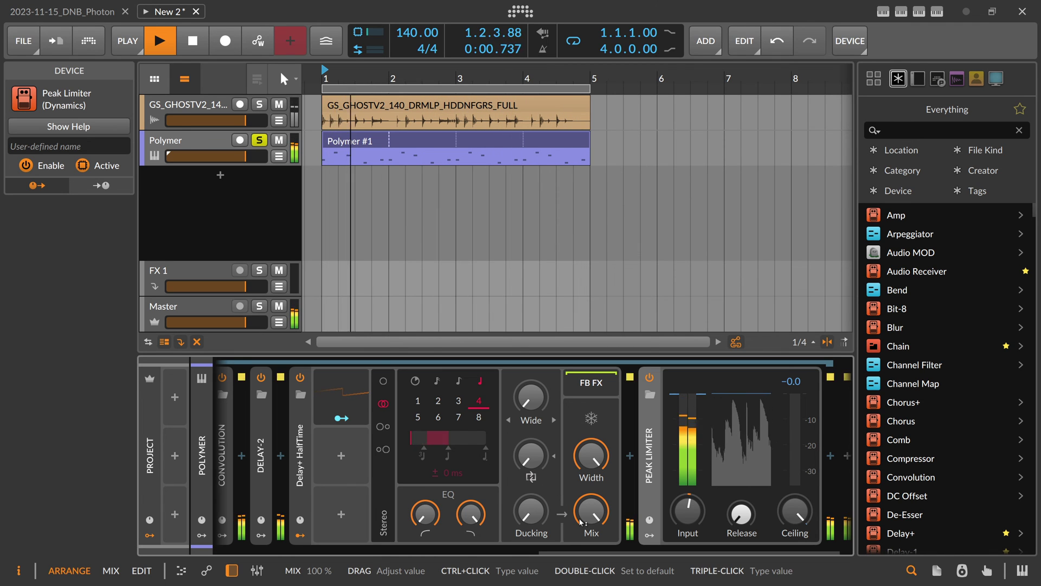
{"action": "left_click_drag", "start_coordinate": [581, 521], "coordinate": [580, 542]}
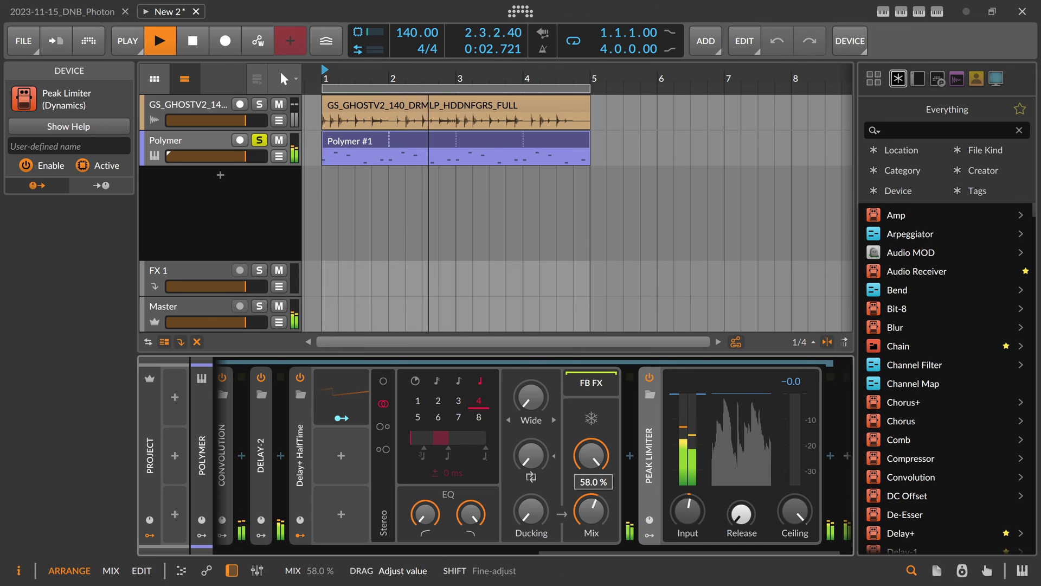
{"action": "left_click_drag", "start_coordinate": [531, 399], "coordinate": [531, 368]}
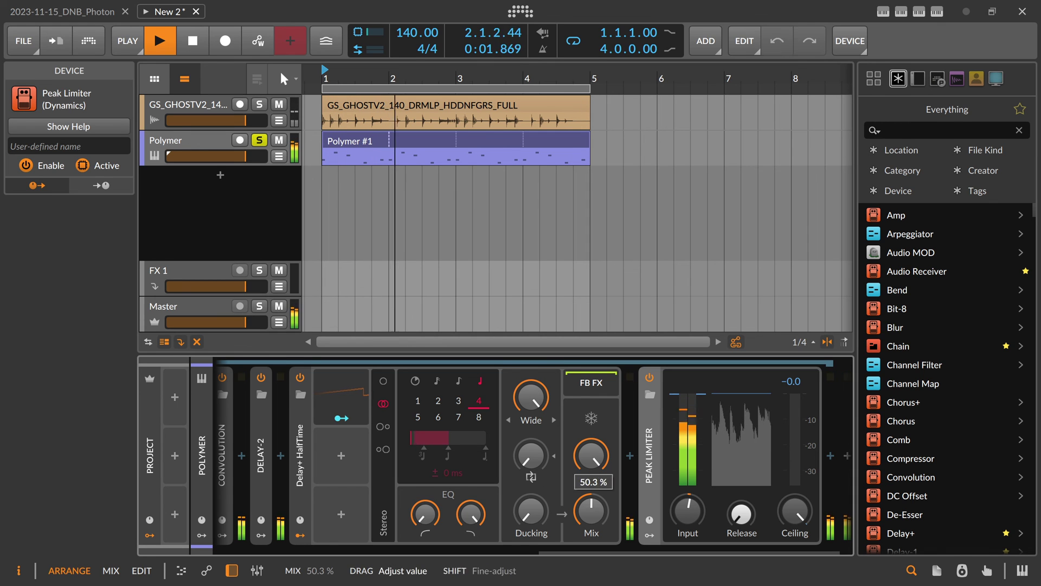
{"action": "key", "text": "space"}
{"action": "left_click_drag", "start_coordinate": [591, 512], "coordinate": [593, 514]}
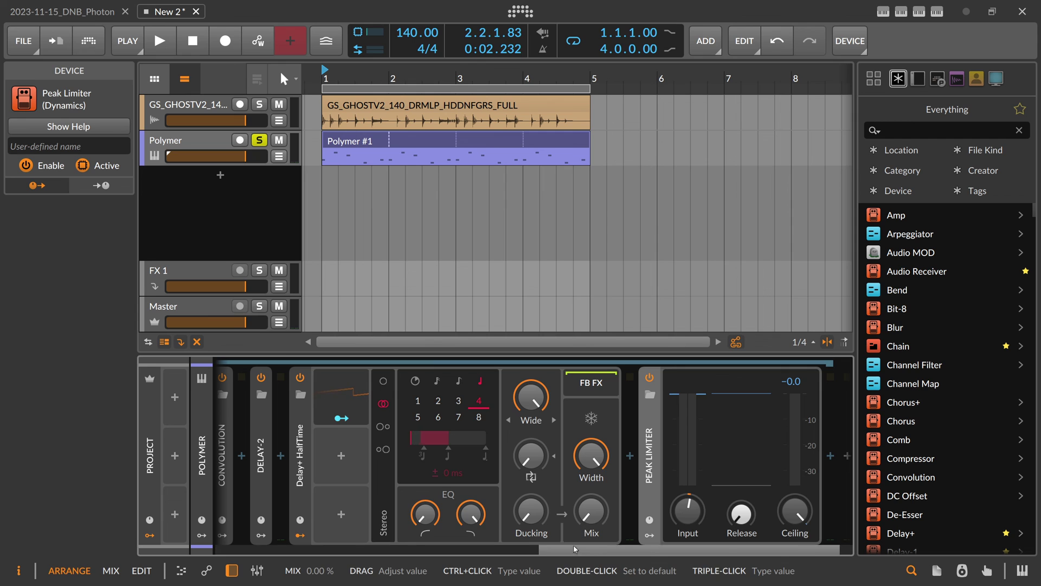
- Scroll the device chain left to Polymer, then switch to the Firefox ReverbShaper page
{"action": "scroll", "coordinate": [628, 409], "scroll_direction": "left", "scroll_amount": 5}
{"action": "scroll", "coordinate": [627, 409], "scroll_direction": "left", "scroll_amount": 3}
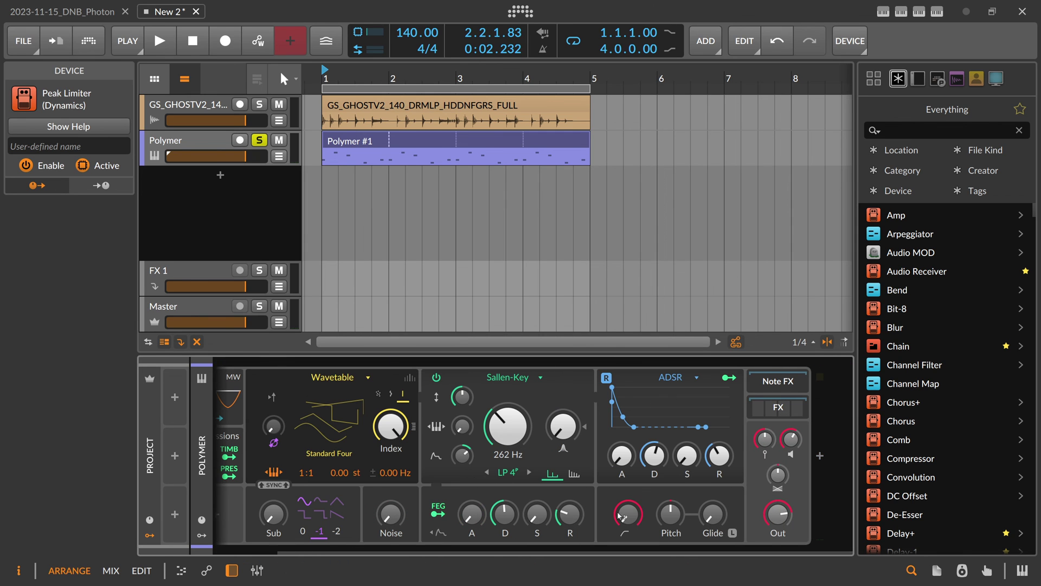
{"action": "scroll", "coordinate": [349, 536], "scroll_direction": "left", "scroll_amount": 5}
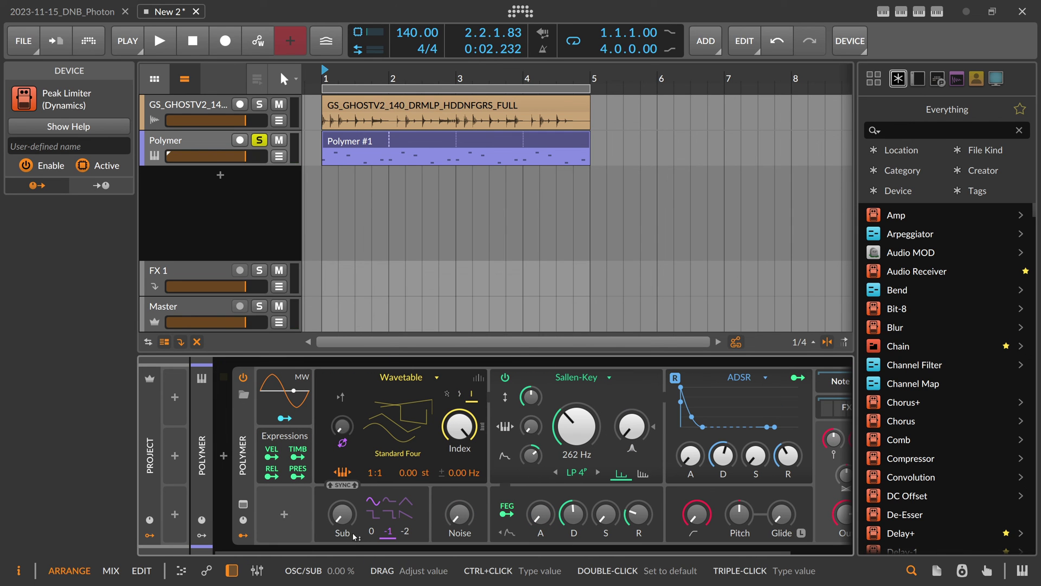
{"action": "key", "text": "alt+Tab"}
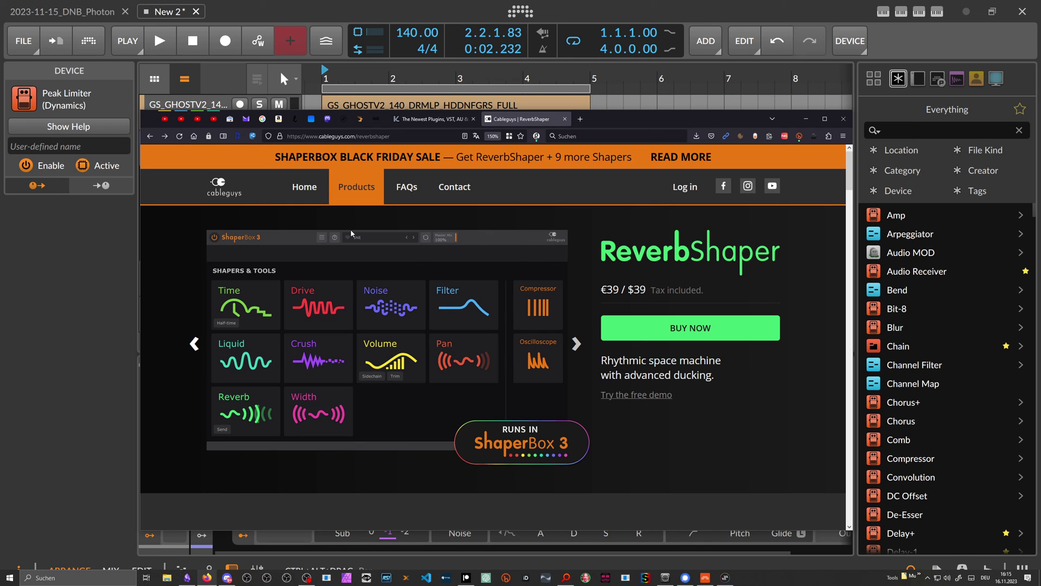
- Step the screenshot carousel back twice, past the presets view to the ShaperBox Reverb editor
{"action": "left_click", "coordinate": [196, 347]}
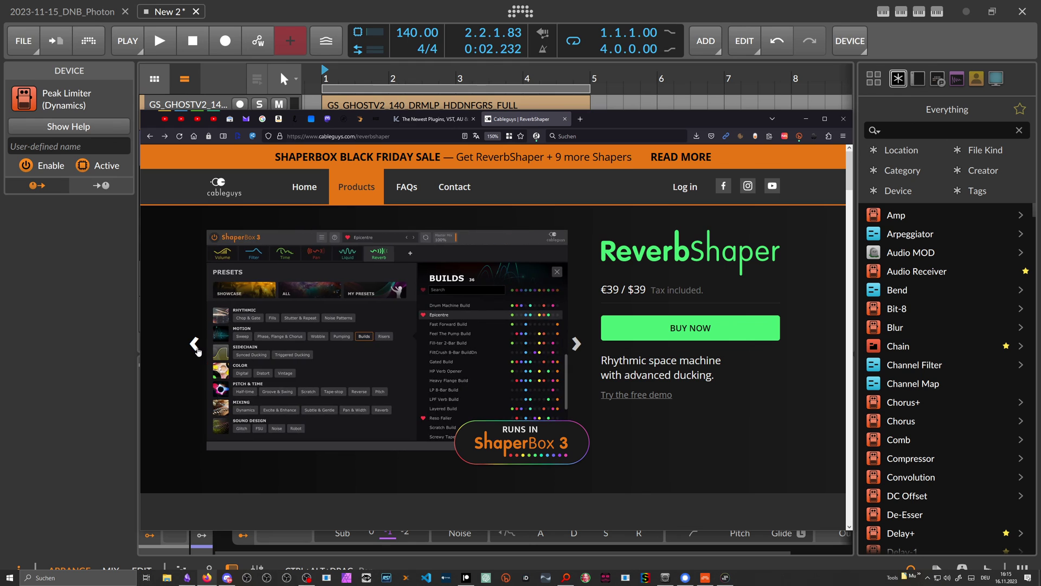
{"action": "left_click", "coordinate": [197, 347]}
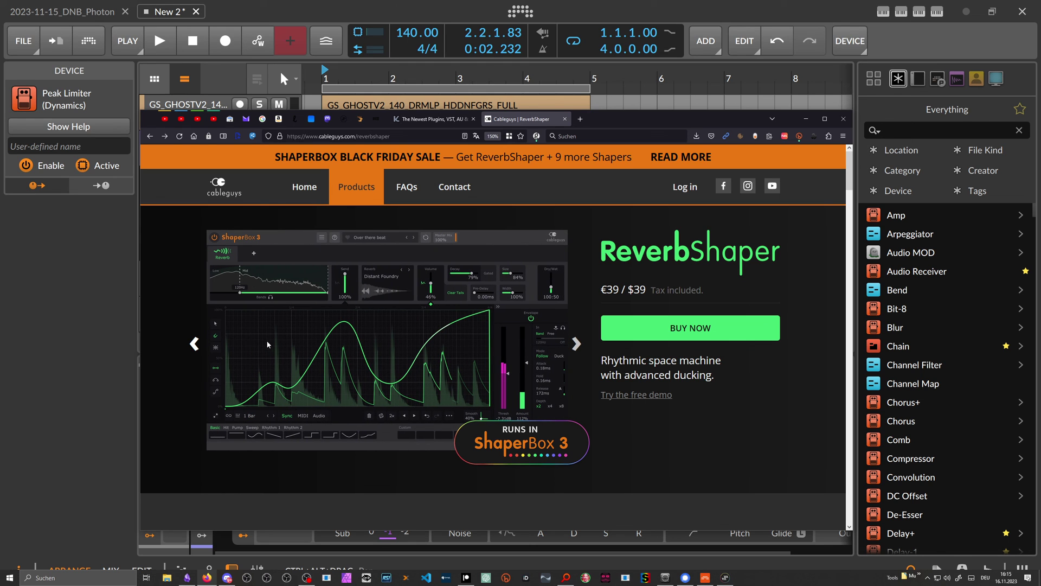